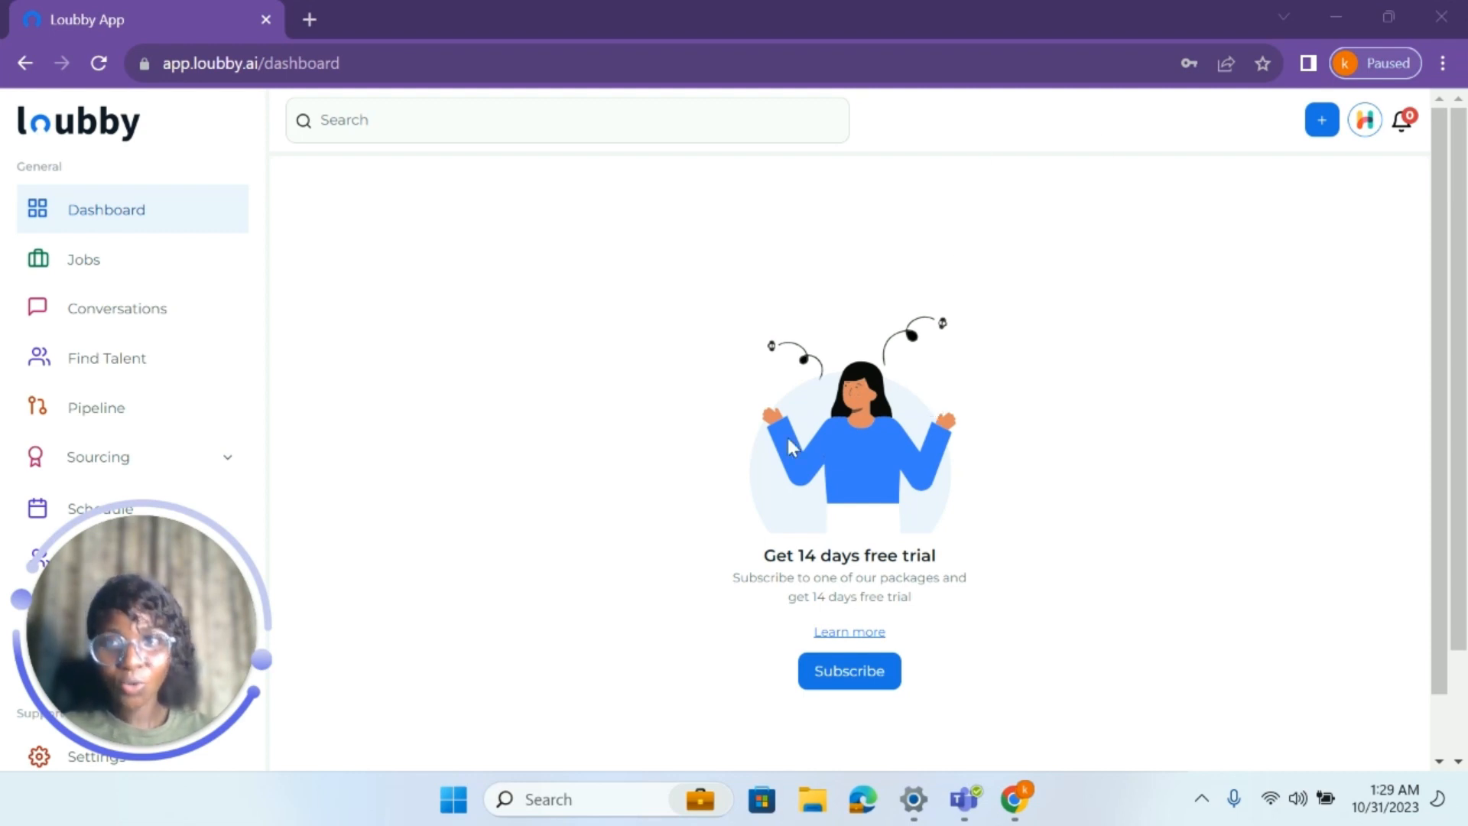
Go to the Jobs section and start a new job listing with Add Job.
click(112, 274)
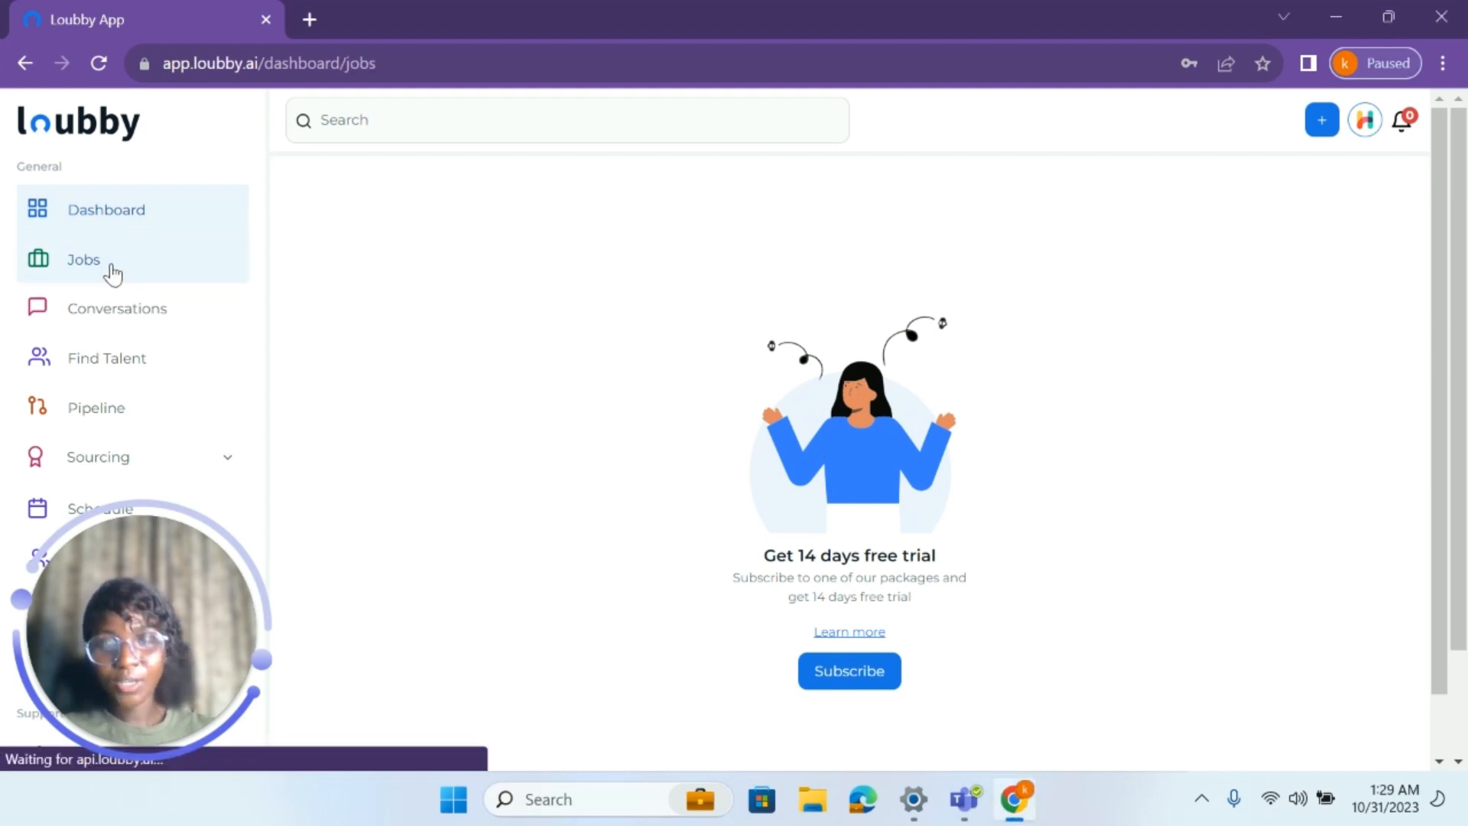
click(1323, 121)
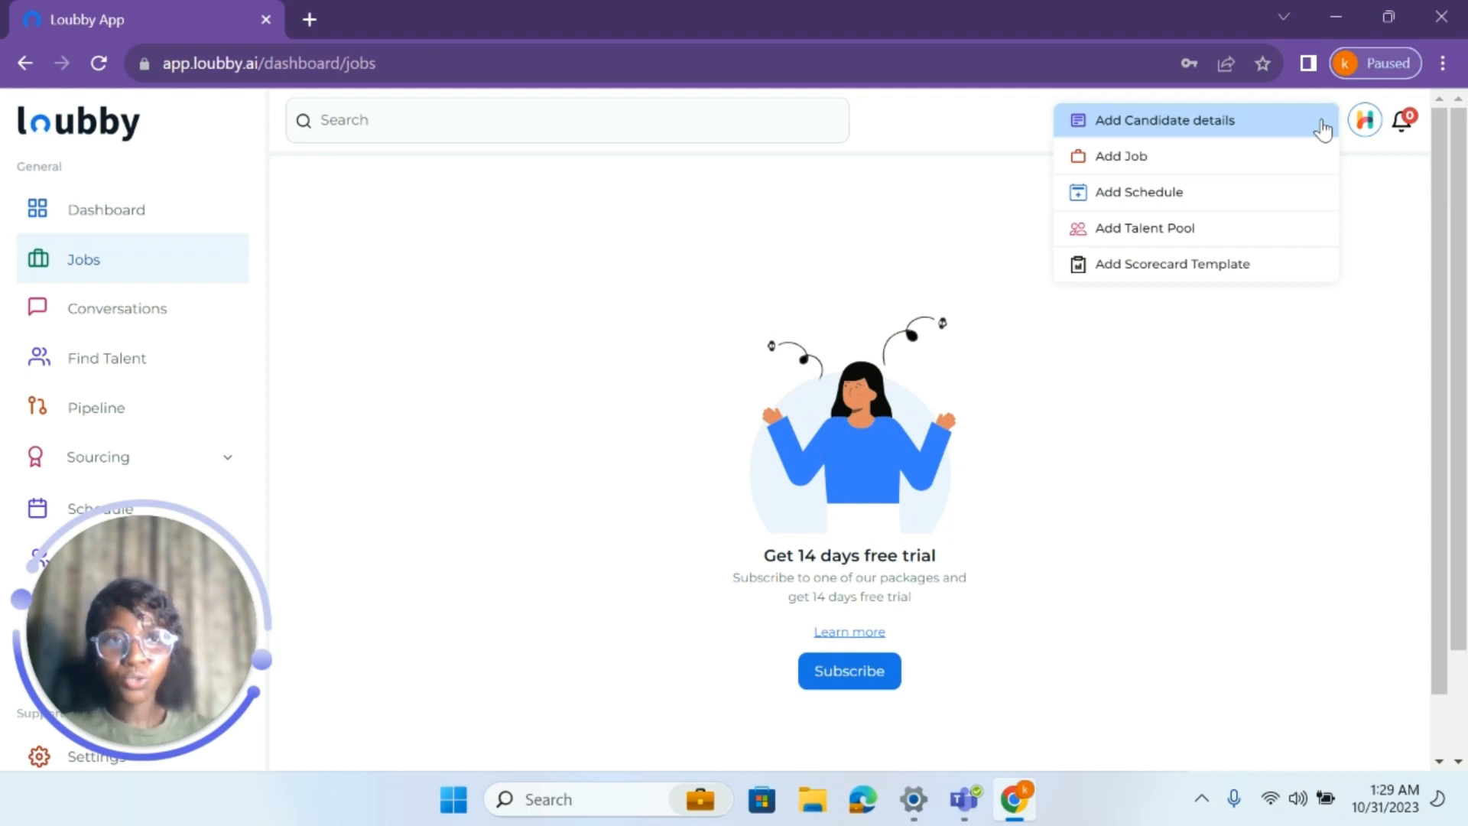
click(1165, 162)
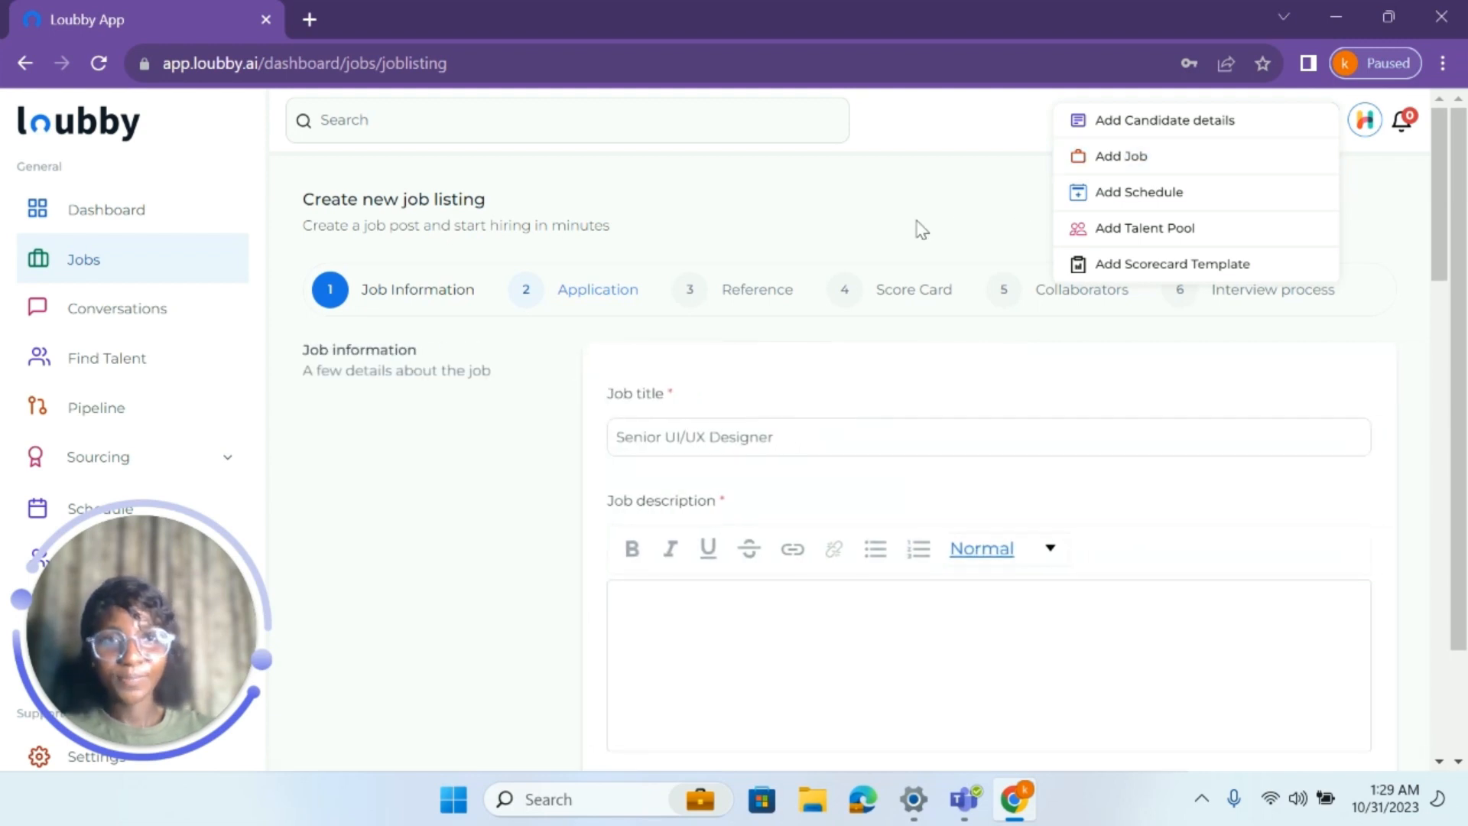
click(898, 223)
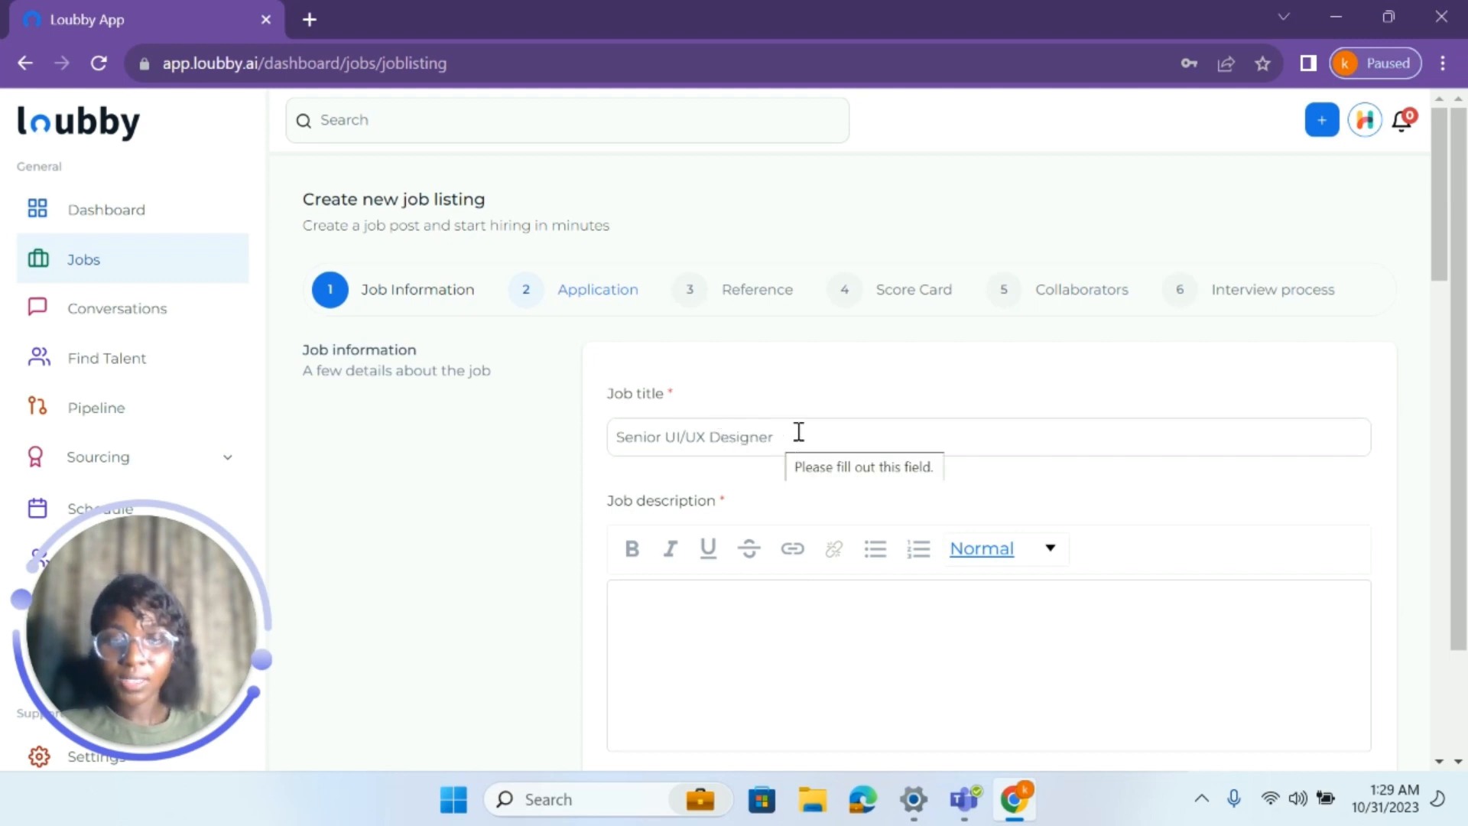
Enter the job title Senior UIUX Designer and fill in the job description with the full text about seeking a highly skilled Senior UI/UX Designer.
click(752, 436)
click(809, 493)
scroll(807, 499, down, 2)
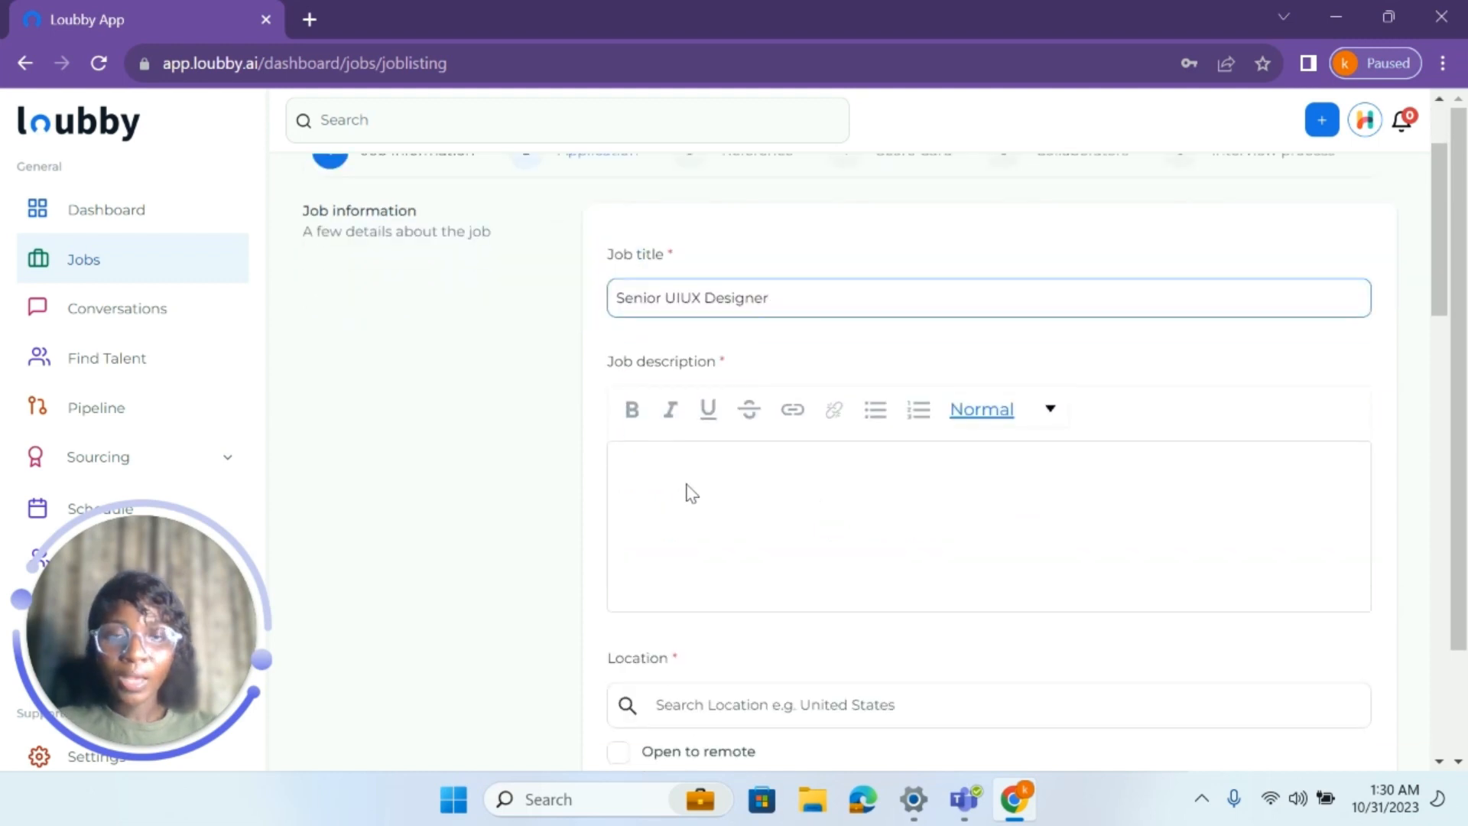
click(660, 471)
text(We are seeking a highly skilled Senior UI/UX Designer with a passion for creating intuitive and visually appealing digital experiences. The ideal candidate will be responsible for leading the design process, from concept to implementation, collaborating with cross-functional teams to ensure seamless user interactions and visually stunning interfaces. They should demonstrate a strong understanding of user-centered design principles, possess a keen eye for detail, and have a proven track record of delivering innovative and engaging design solutions. This role requires a deep understanding of industry trends and best practices, as well as the ability to balance user needs with business goals, ultimately driving the company's digital product strategy forward. Strong communication and leadership skills are essential, as the Senior UI/UX Designer will be expected to mentor and guide junior designers while actively contributing to the evolution of the design team and the overall product vision.)
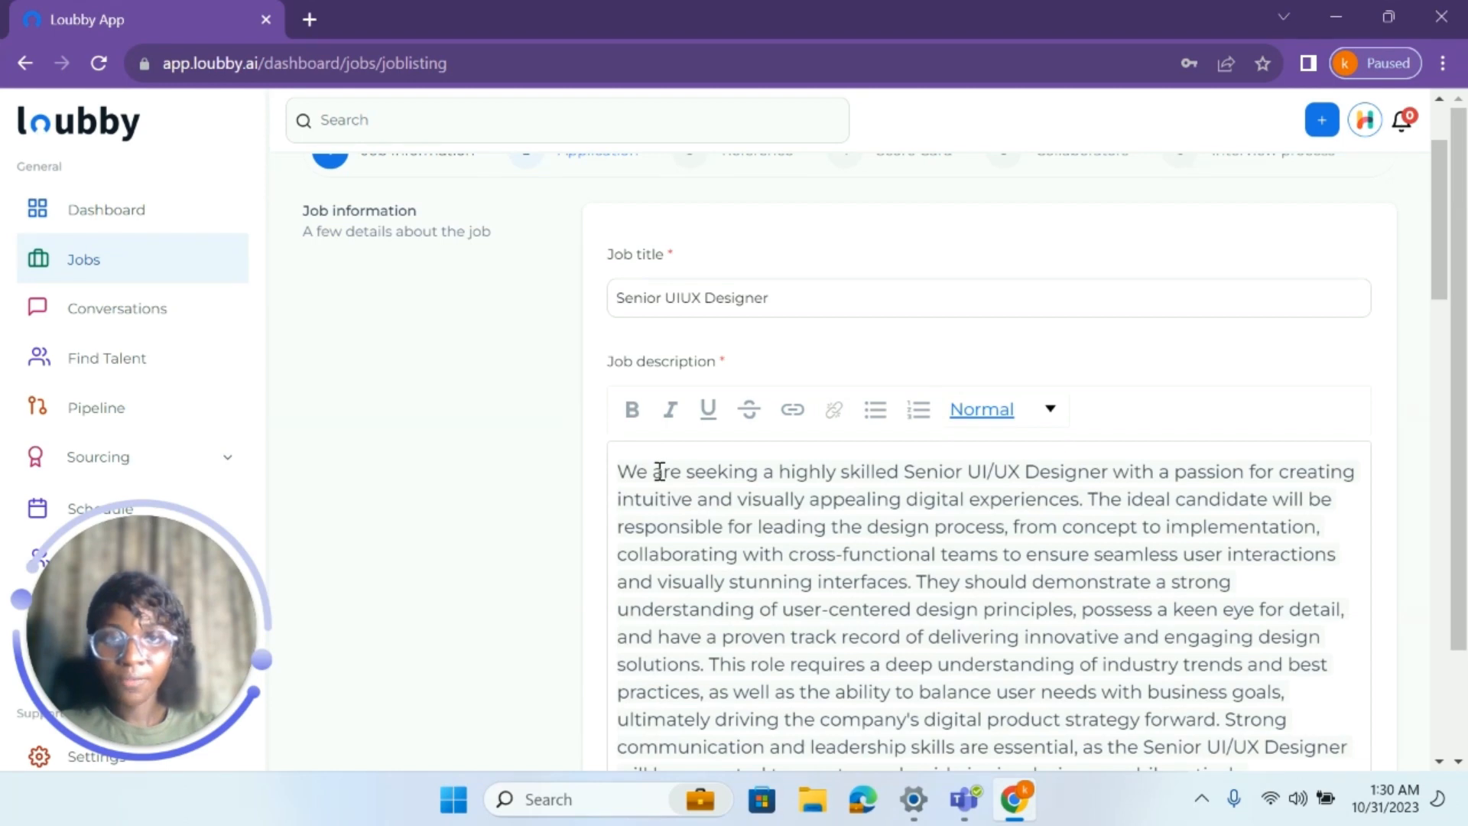
Add Canada as the job location and mark the job as open to remote.
scroll(660, 472, down, 7)
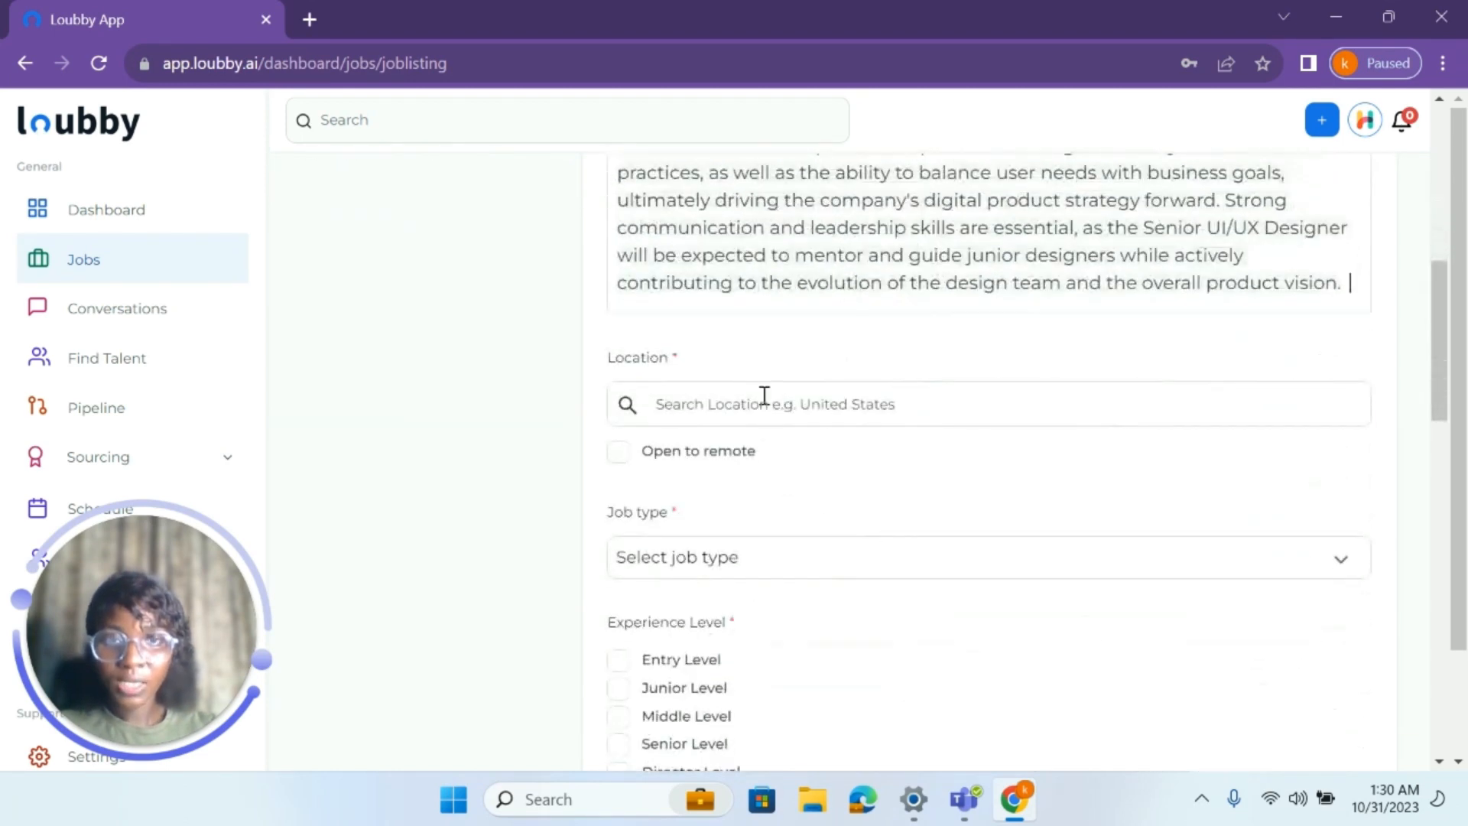
click(764, 396)
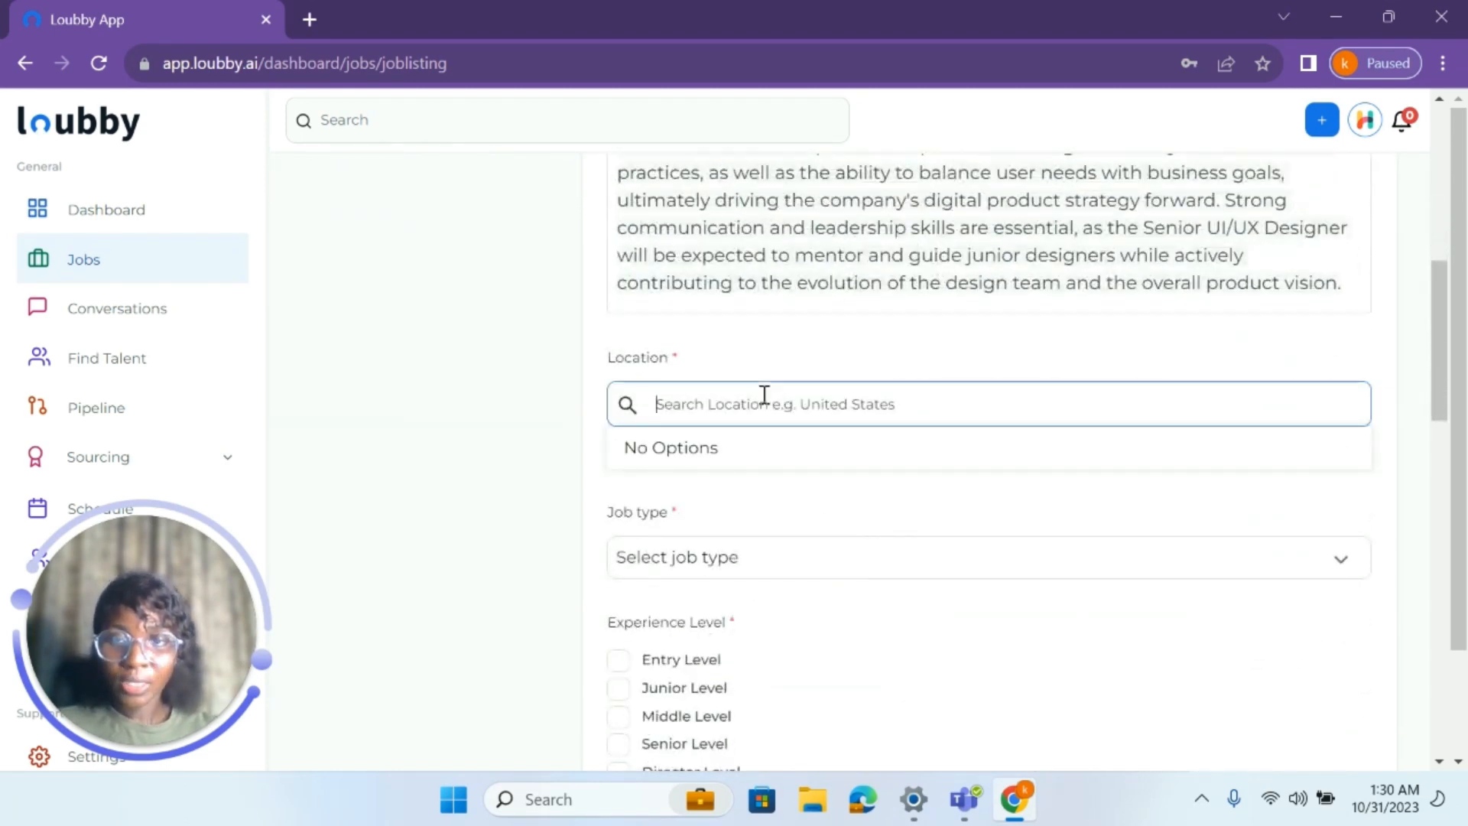
text(Ca)
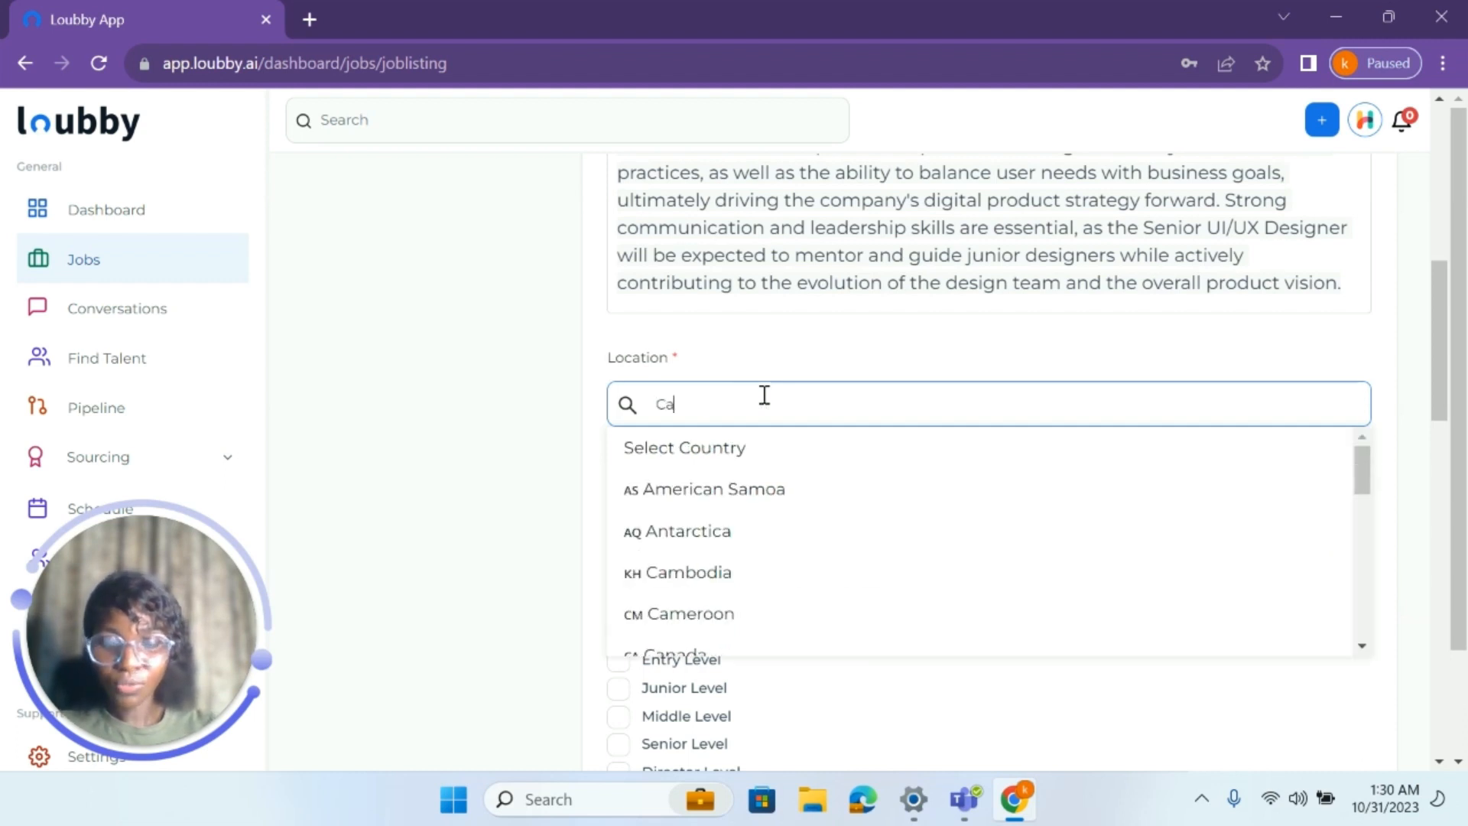
text(n)
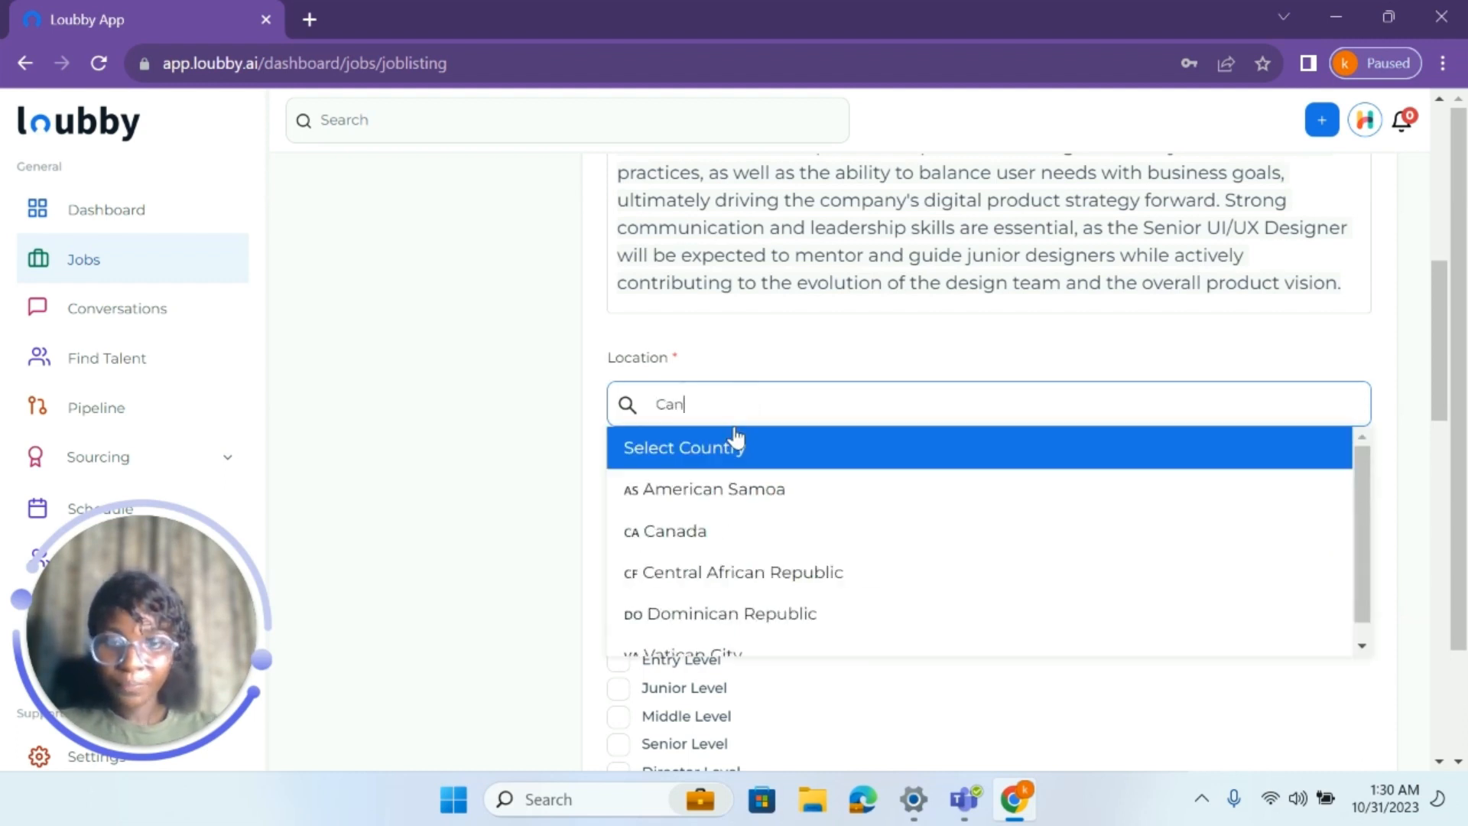
text(ada)
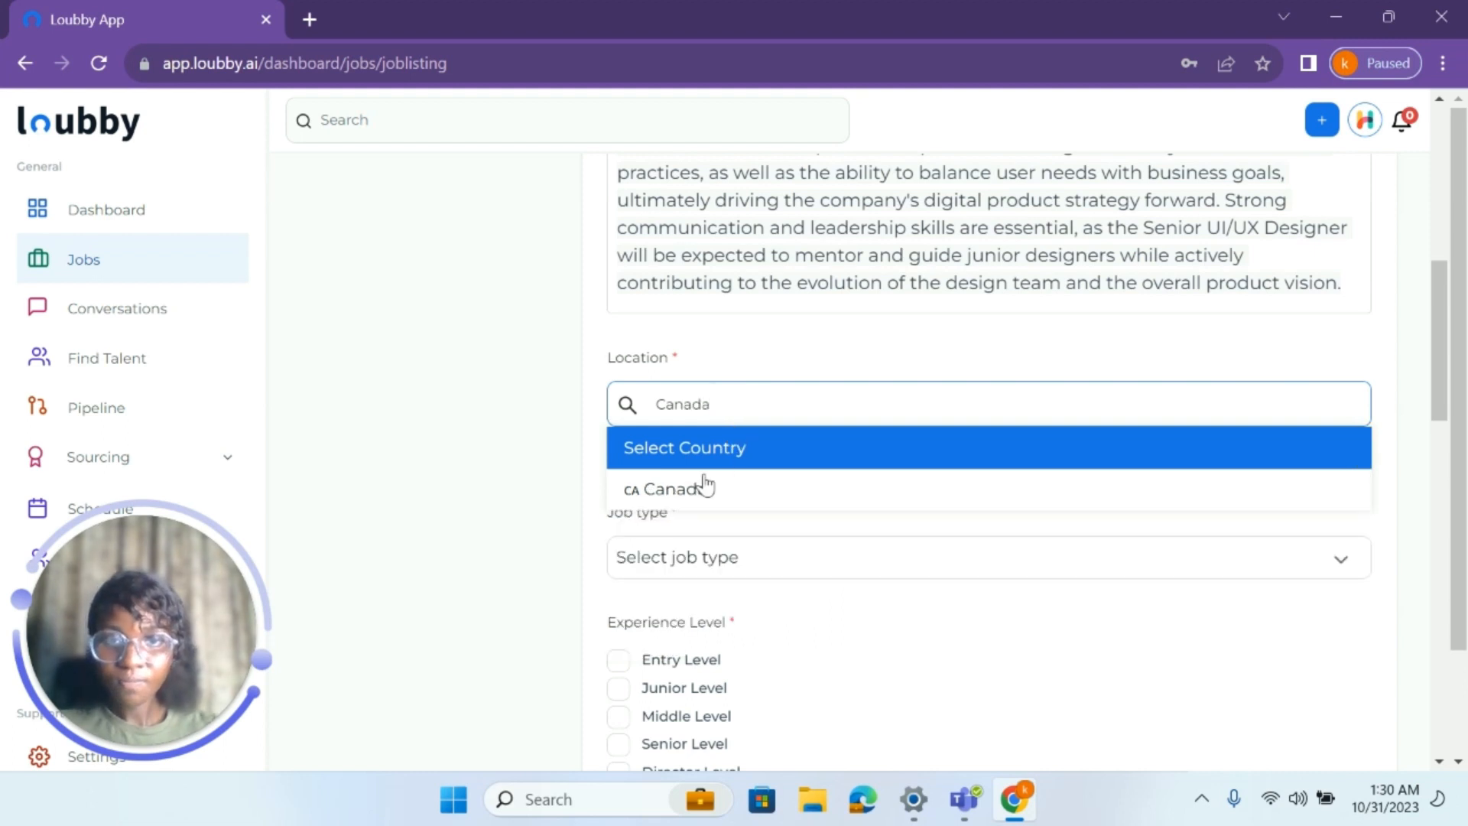
click(697, 489)
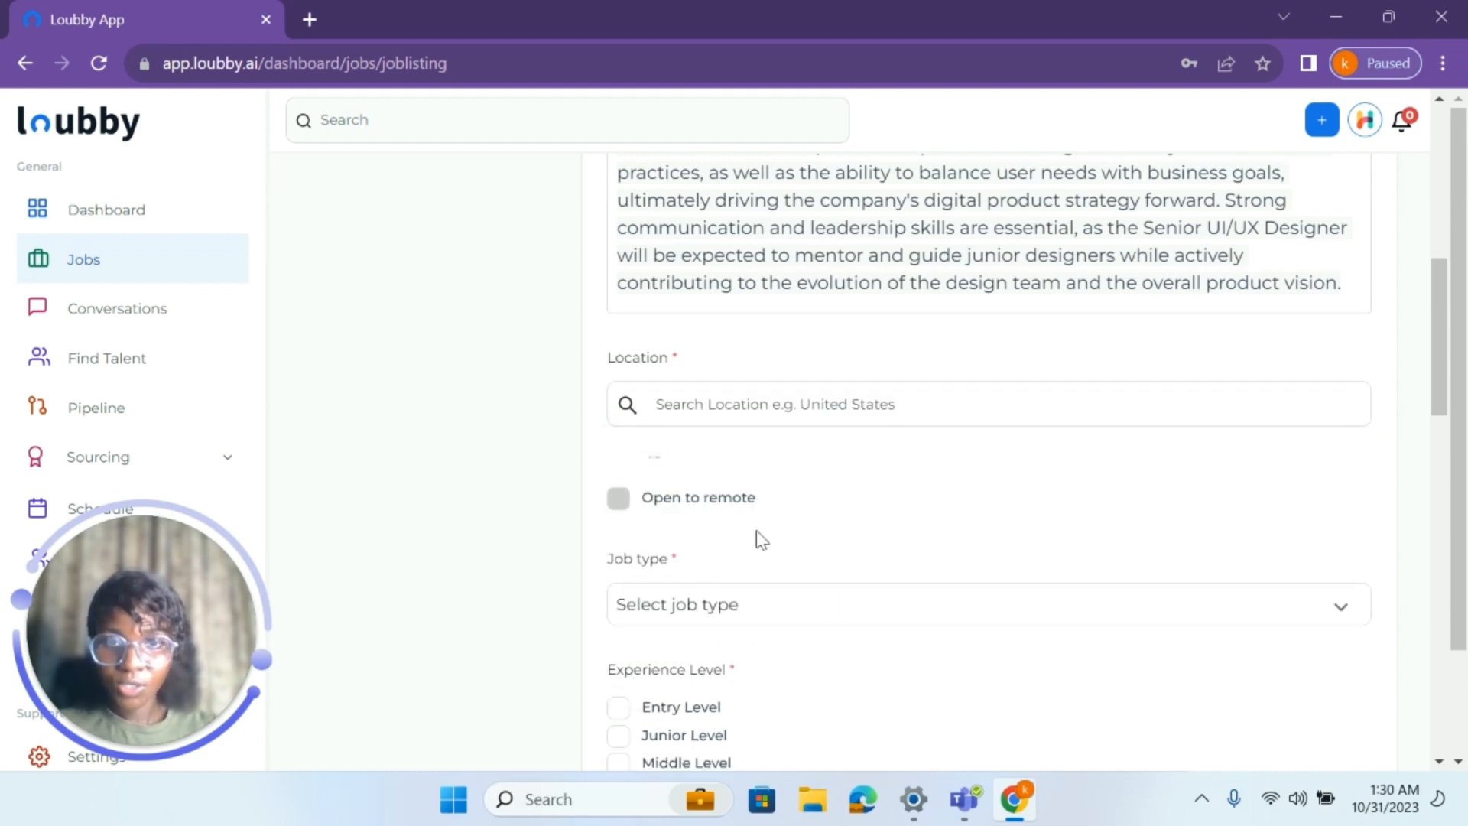
click(619, 501)
Set the job type to Full time and the experience level to Middle Level.
scroll(857, 585, down, 2)
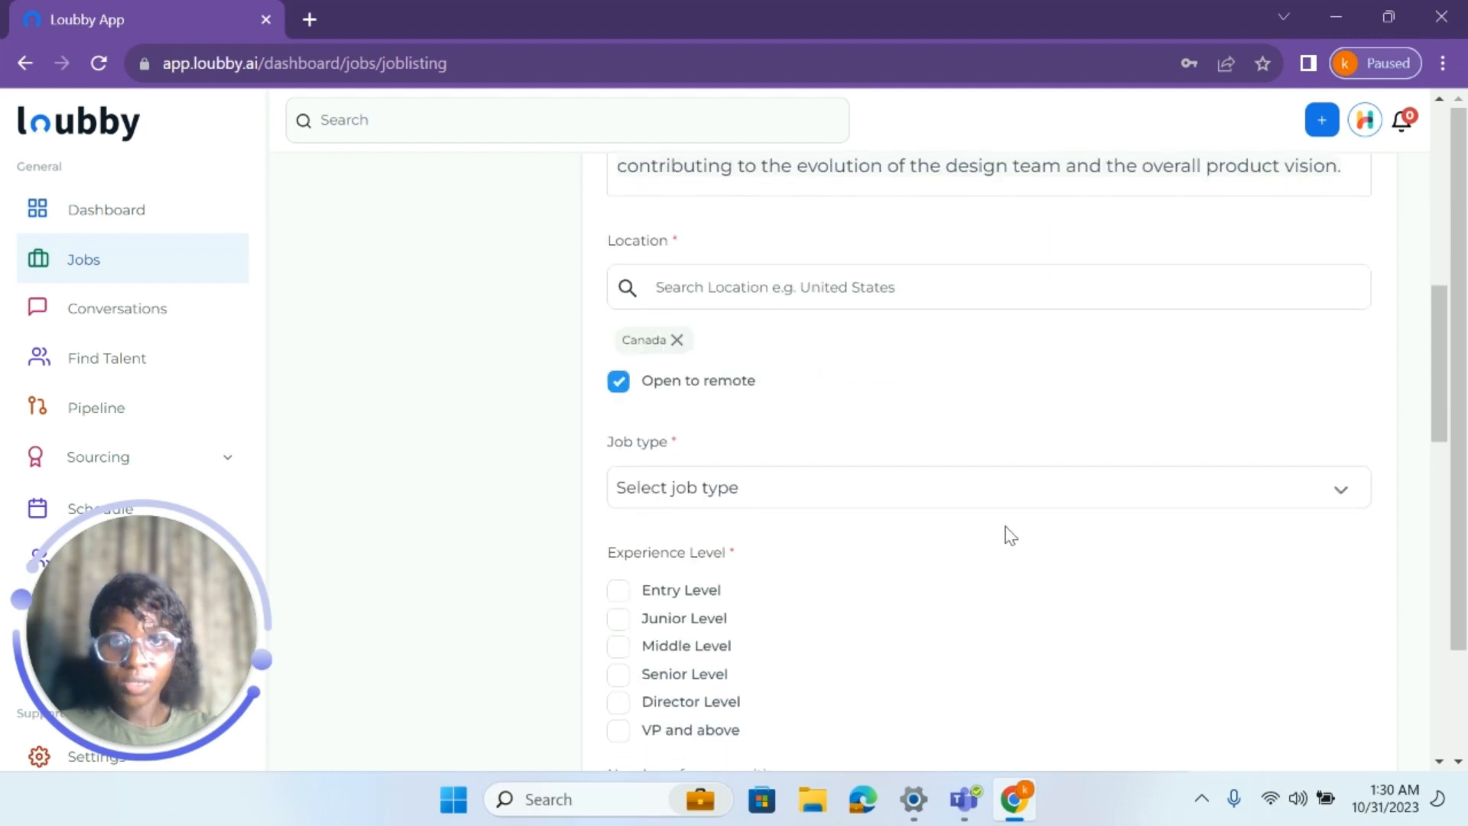
click(1065, 501)
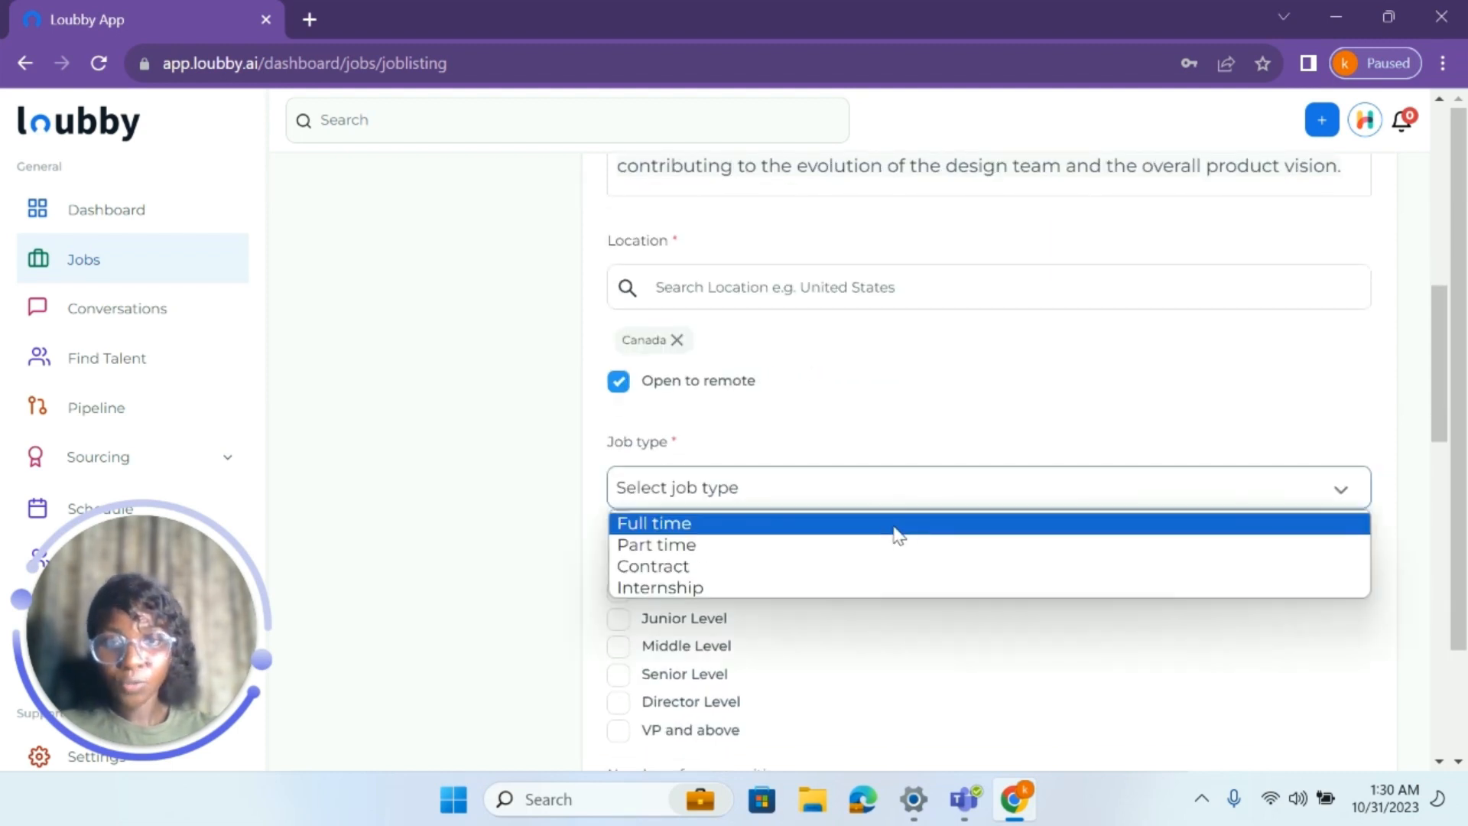
click(663, 526)
scroll(664, 529, down, 1)
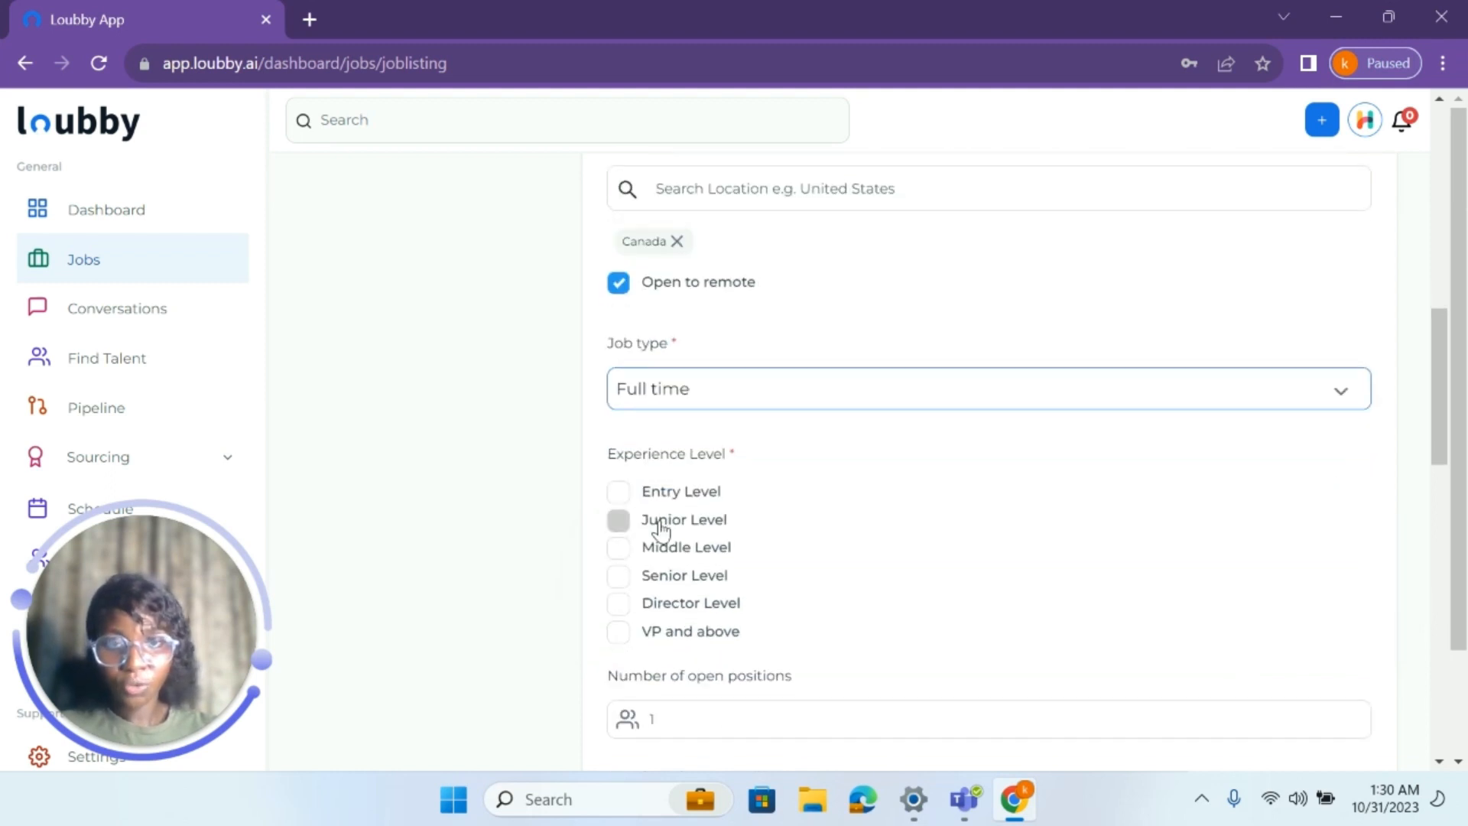
click(619, 549)
Set the number of open positions to 4.
scroll(621, 557, down, 2)
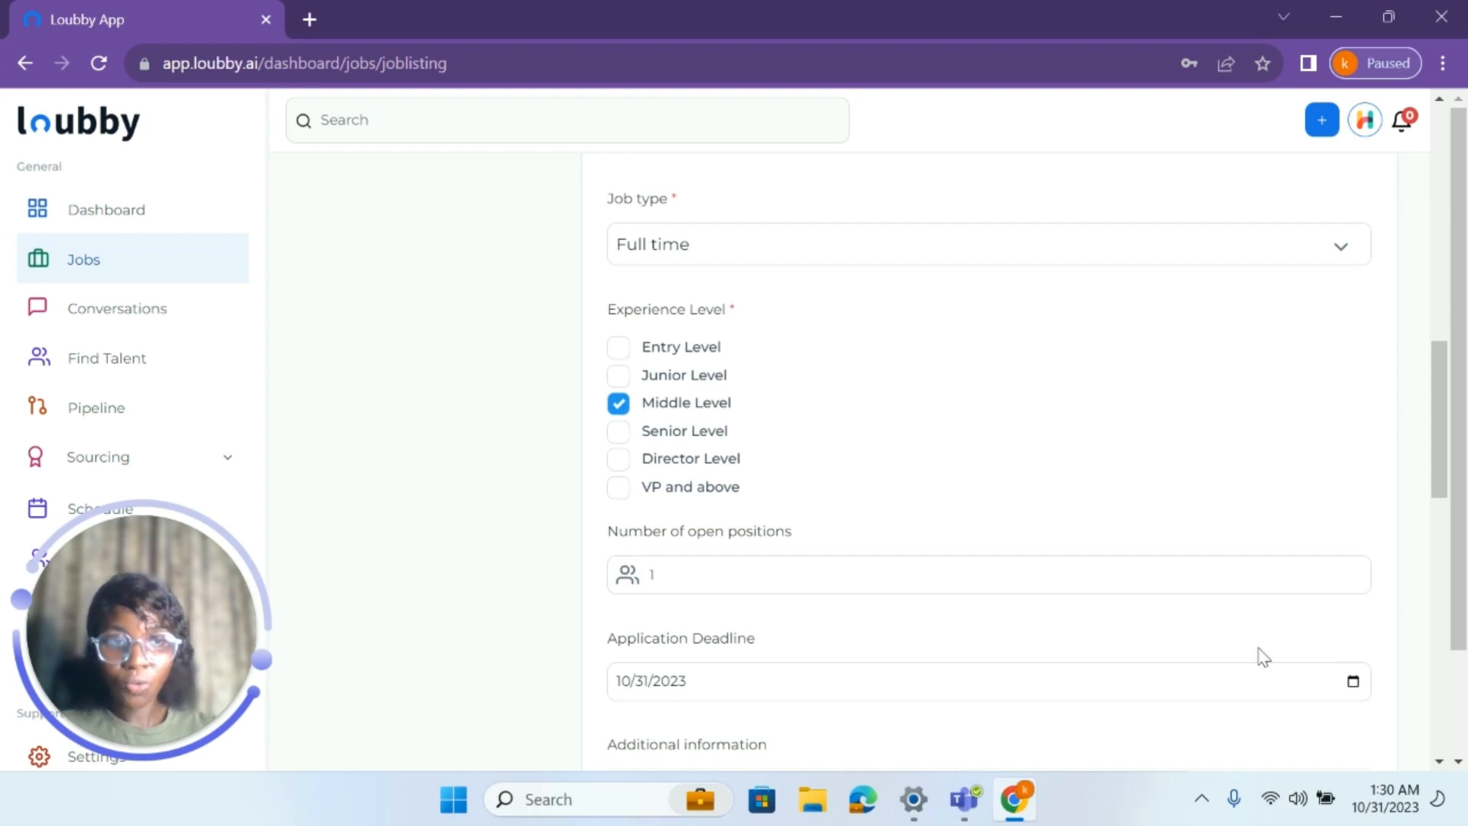
click(1354, 573)
click(1354, 572)
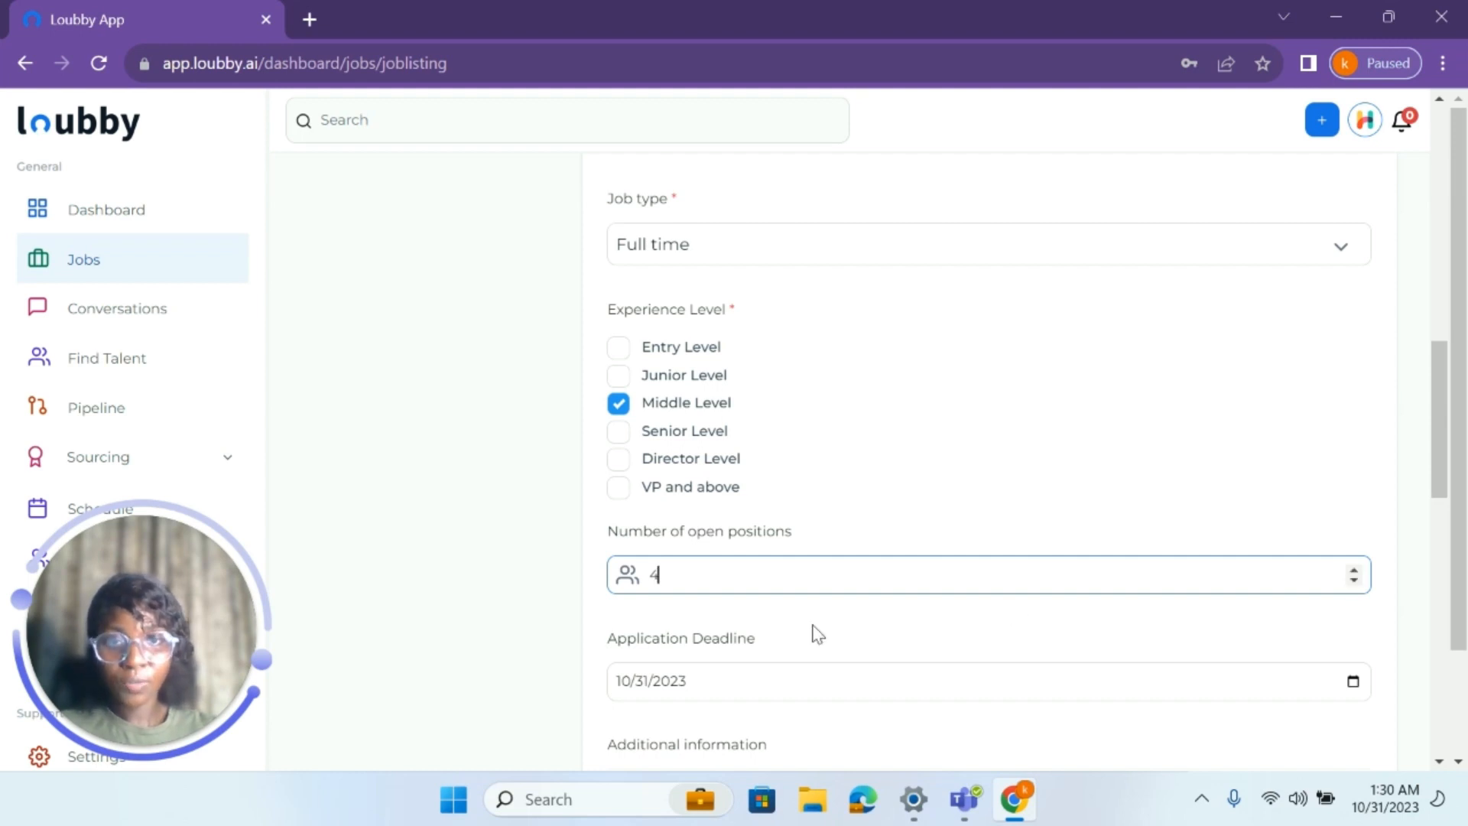
Set the application deadline to 11/30/2023.
scroll(822, 627, down, 1)
scroll(818, 635, down, 1)
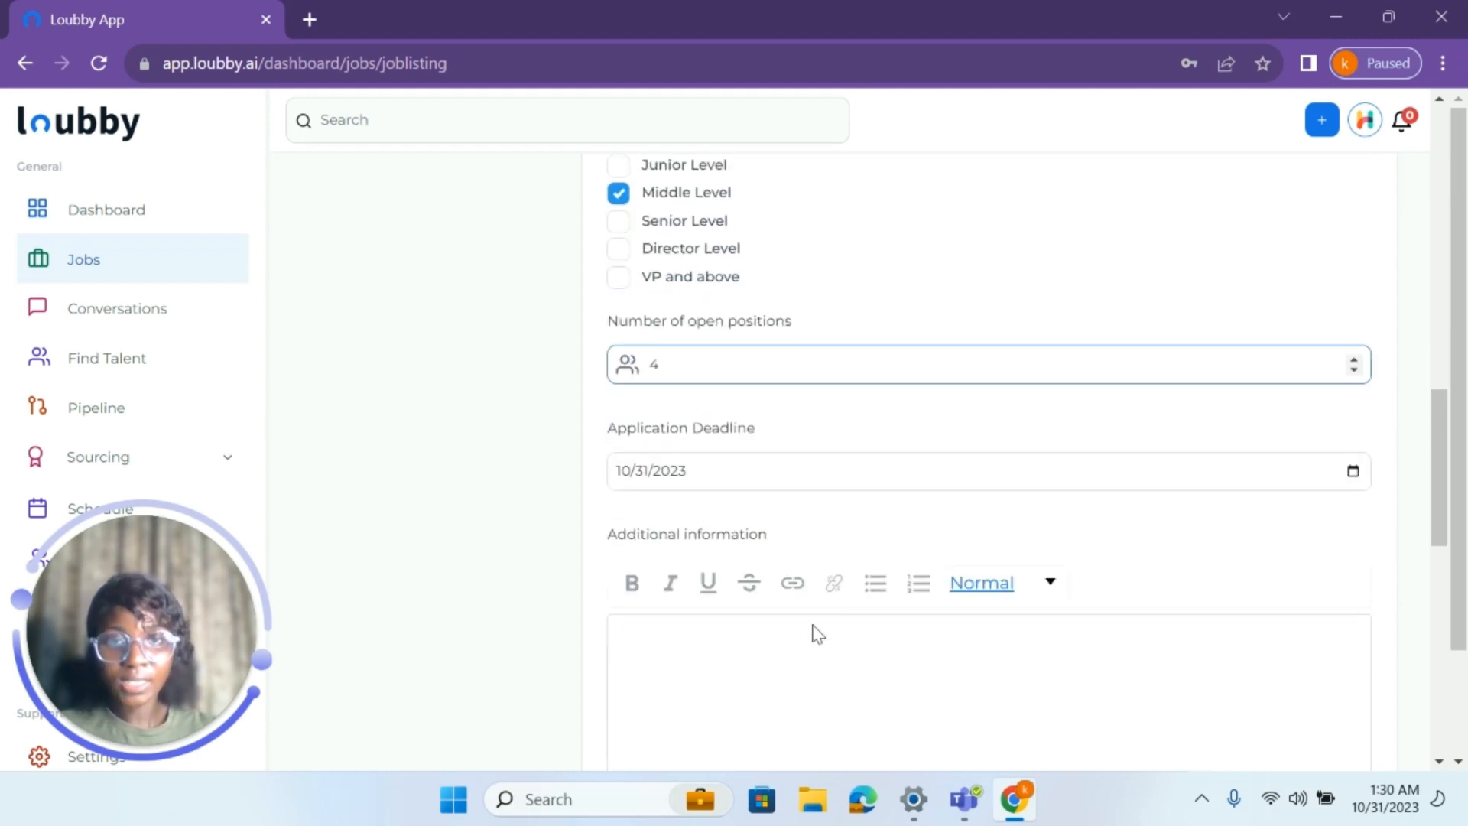
click(1352, 472)
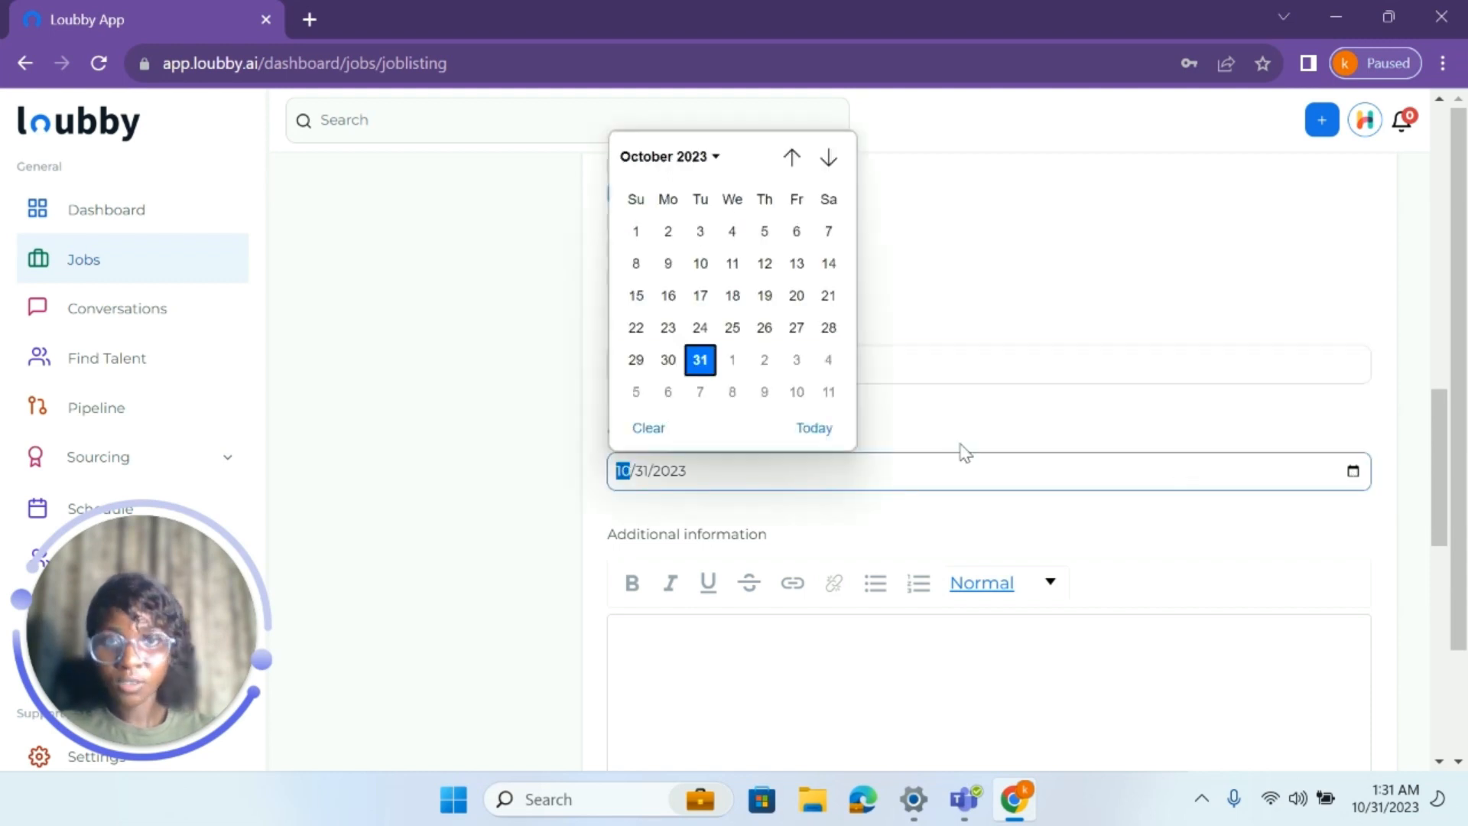
click(717, 159)
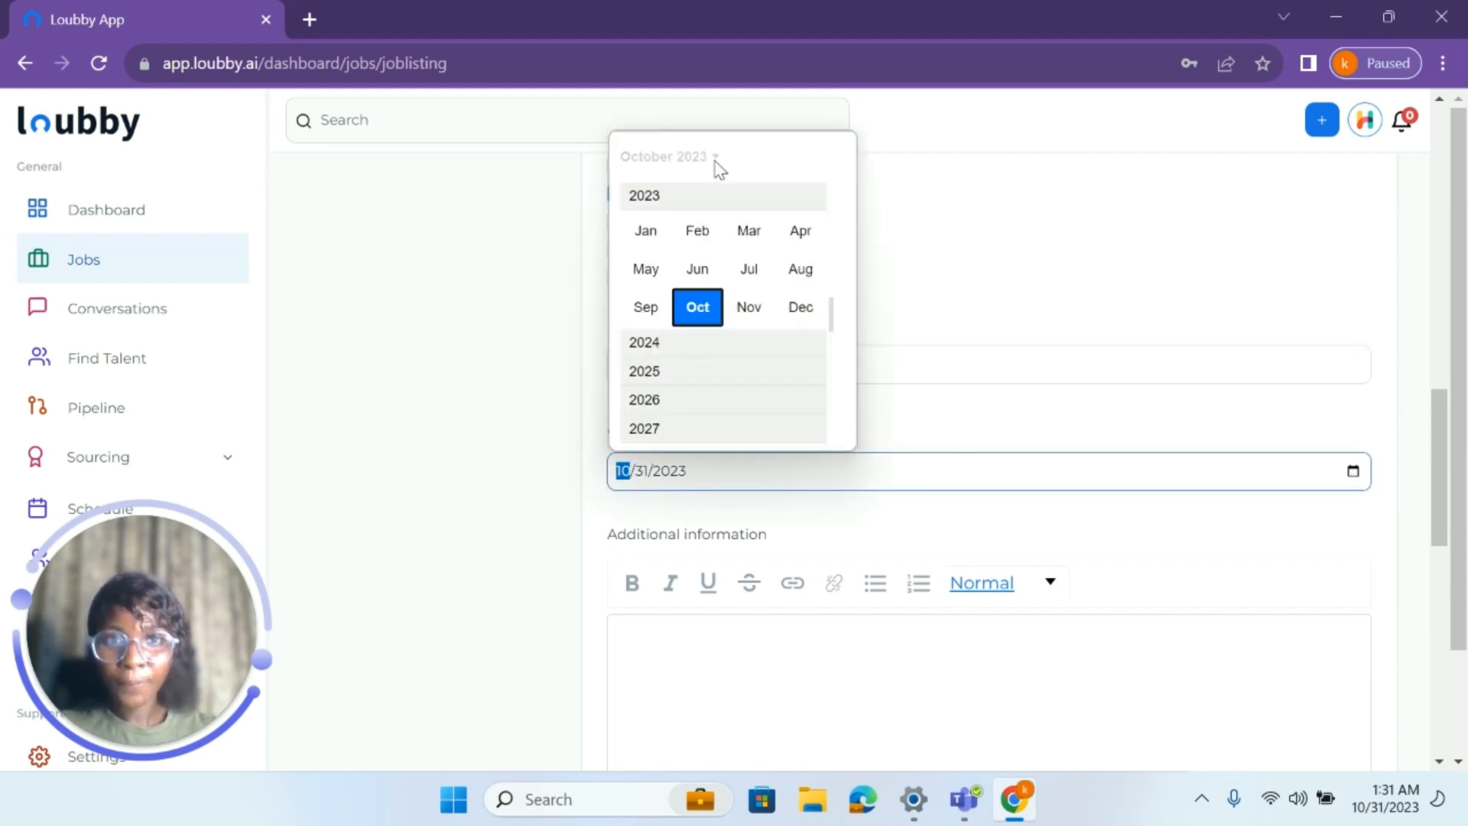
click(749, 308)
click(575, 506)
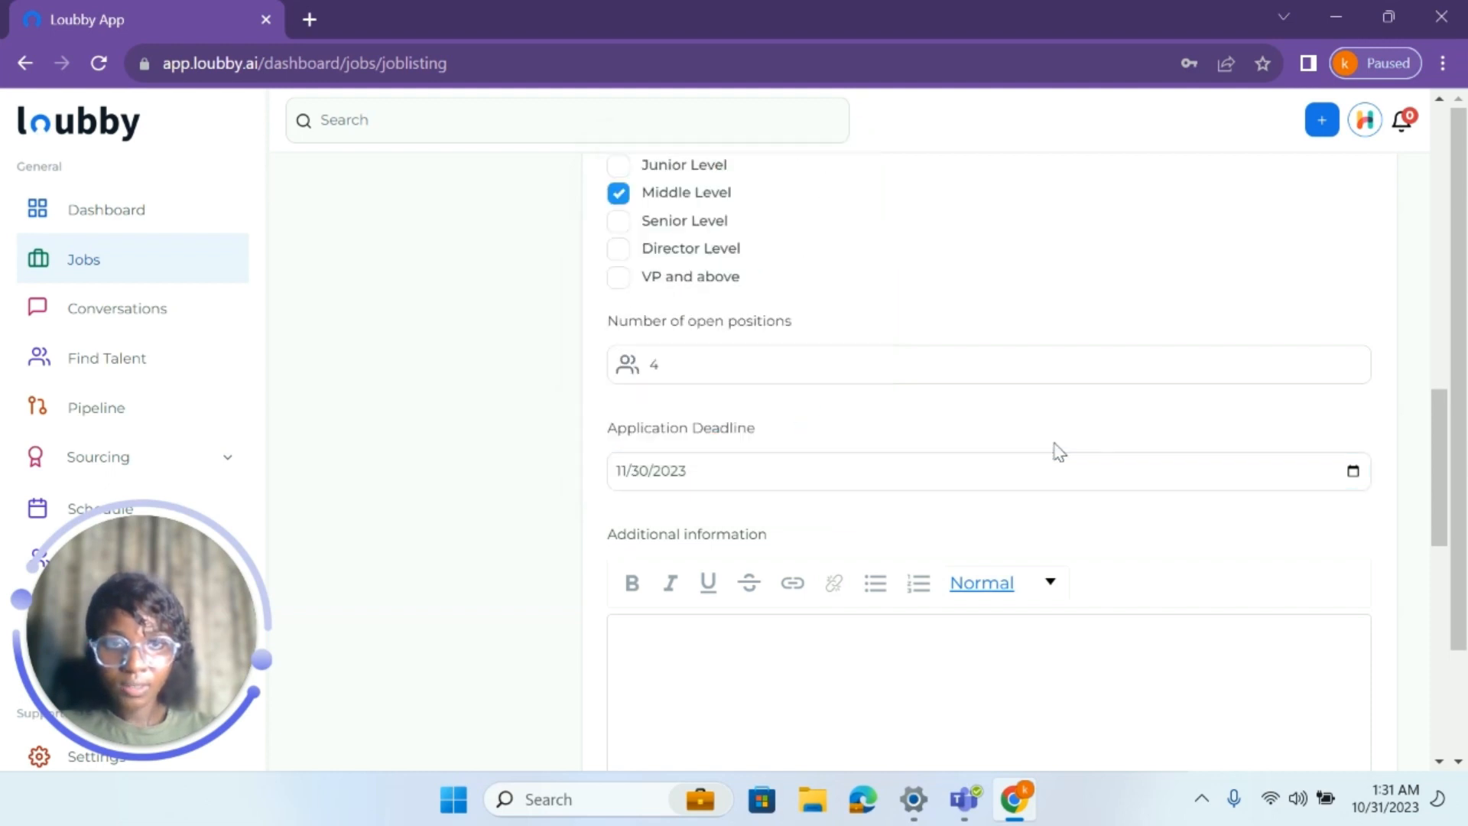
Fill in the additional information with the same Senior UI/UX Designer text used for the job description.
scroll(669, 432, down, 3)
click(669, 433)
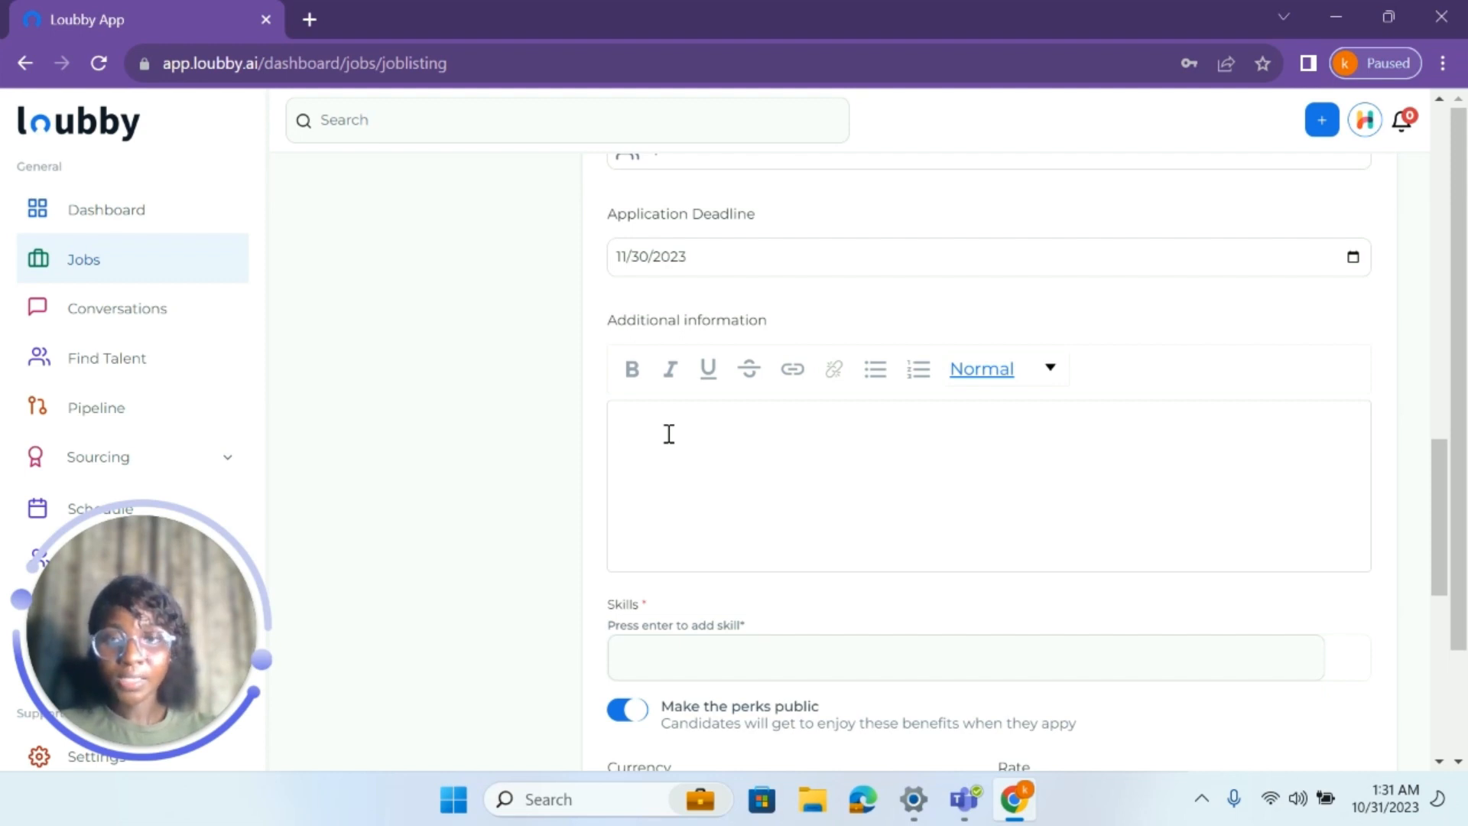
text(We are seeking a highly skilled Senior UI/UX Designer with a passion for creating intuitive and visually appealing digital experiences. The ideal candidate will be responsible for leading the design process, from concept to implementation, collaborating with cross-functional teams to ensure seamless user interactions and visually stunning interfaces. They should demonstrate a strong understanding of user-centered design principles, possess a keen eye for detail, and have a proven track record of delivering innovative and engaging design solutions. This role requires a deep understanding of industry trends and best practices, as well as the ability to balance user needs with business goals, ultimately driving the company's digital product strategy forward. Strong communication and leadership skills are essential, as the Senior UI/UX Designer will be expected to mentor and guide junior designers while actively contributing to the evolution of the design team and the overall product vision.)
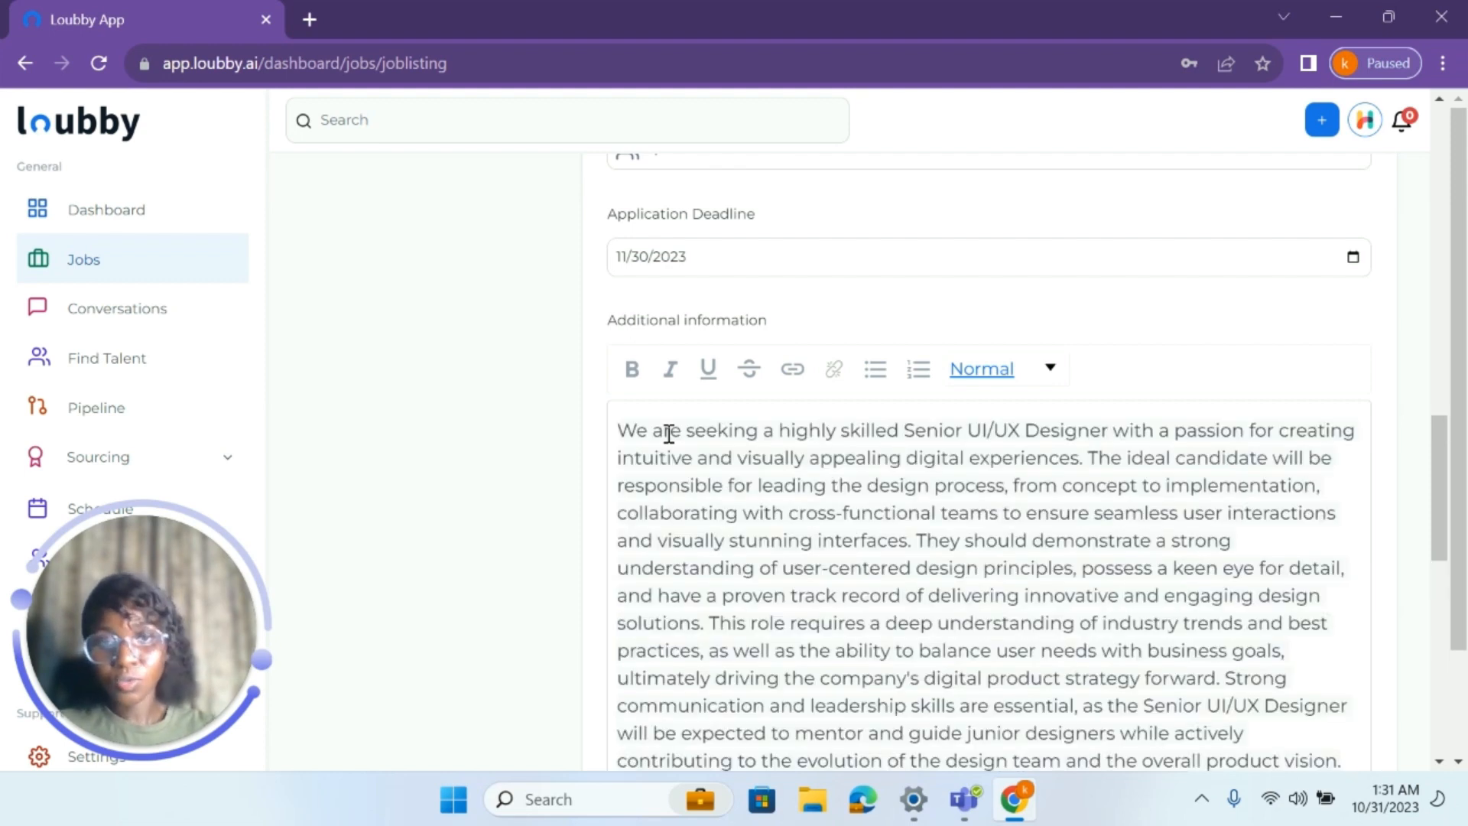
Add Web design and Graphic Design as required skills for the job.
scroll(669, 433, down, 3)
scroll(670, 433, down, 3)
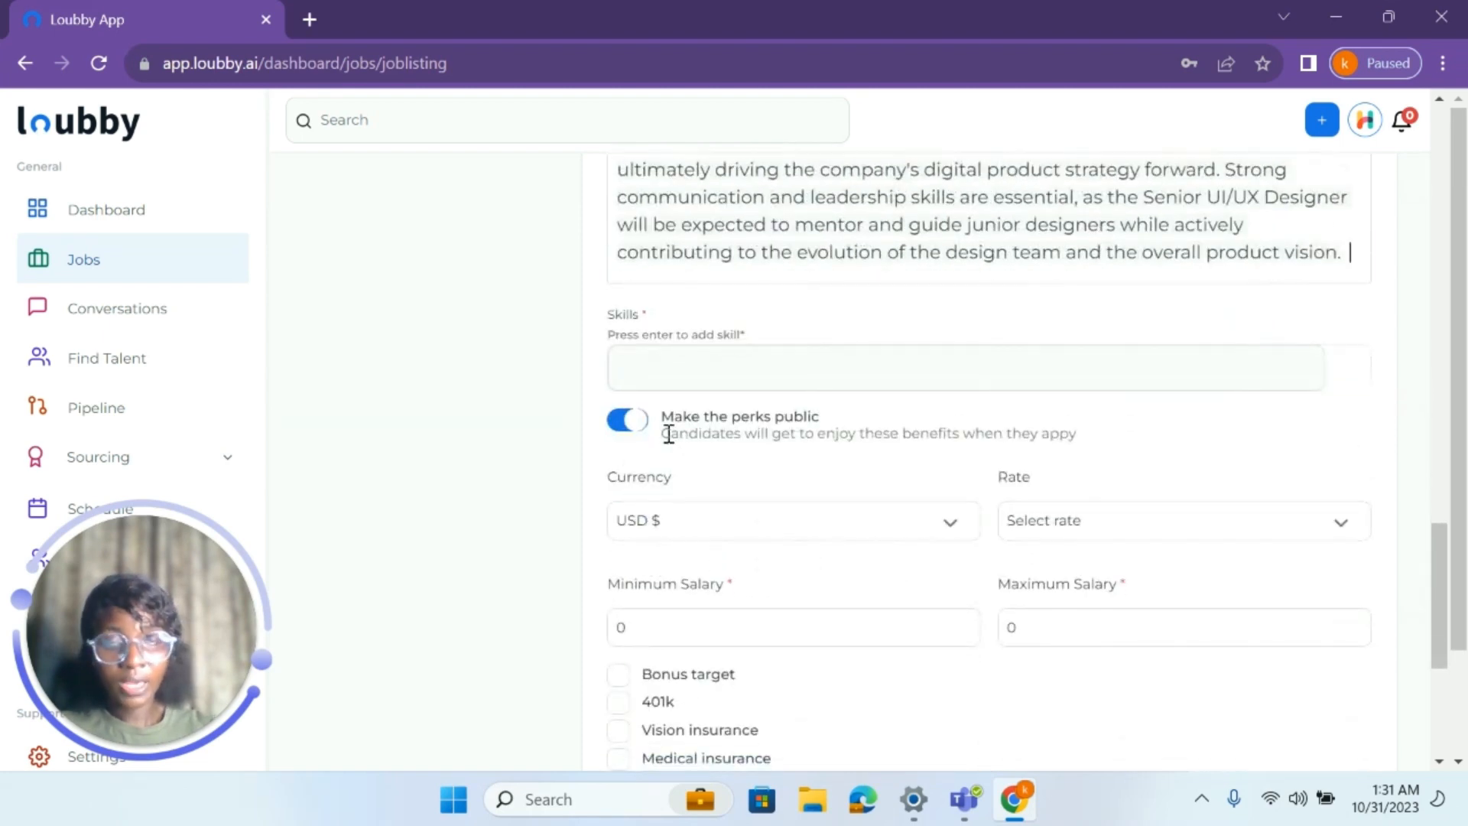
click(634, 364)
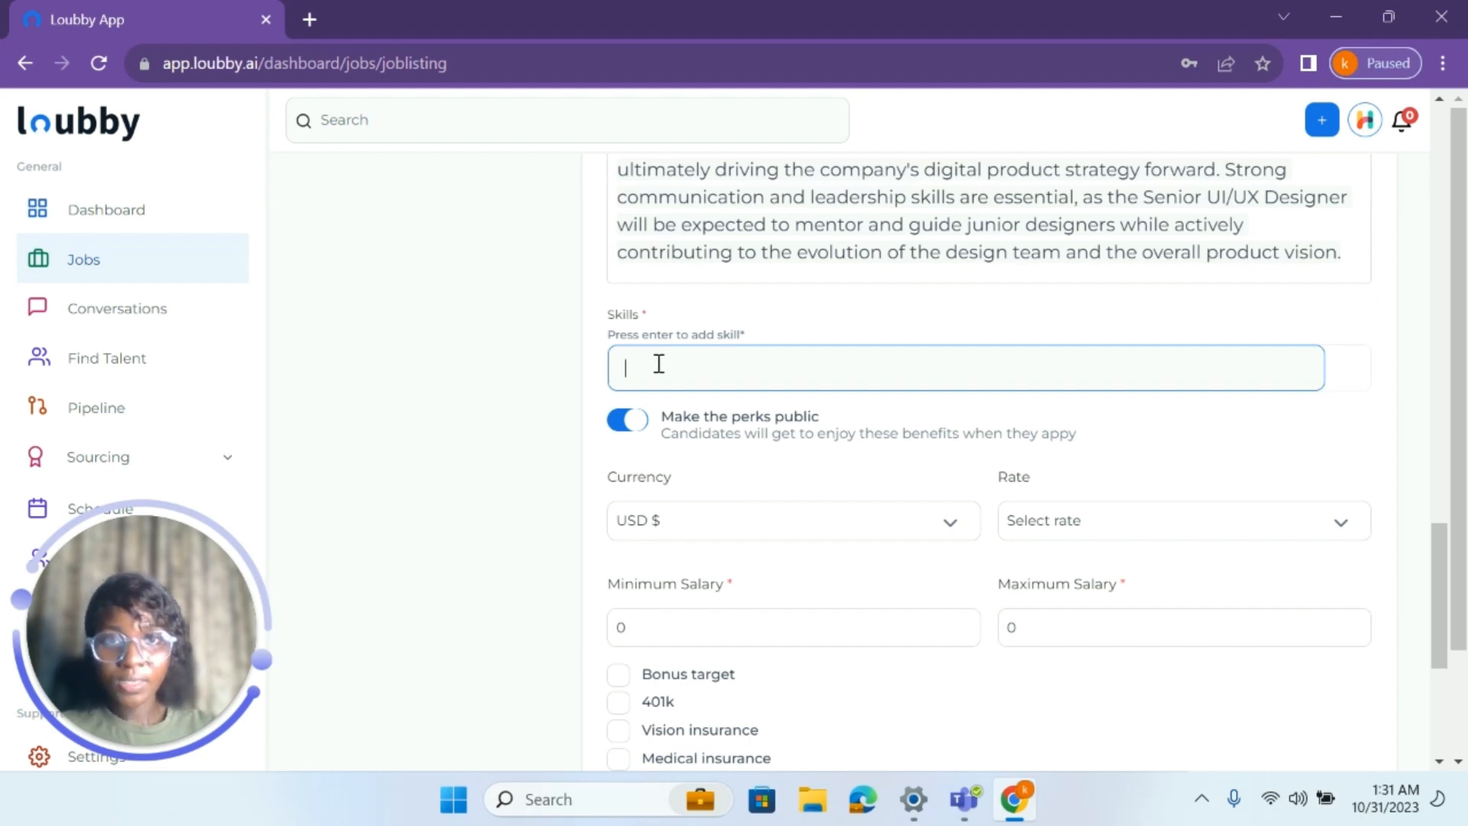
text(We)
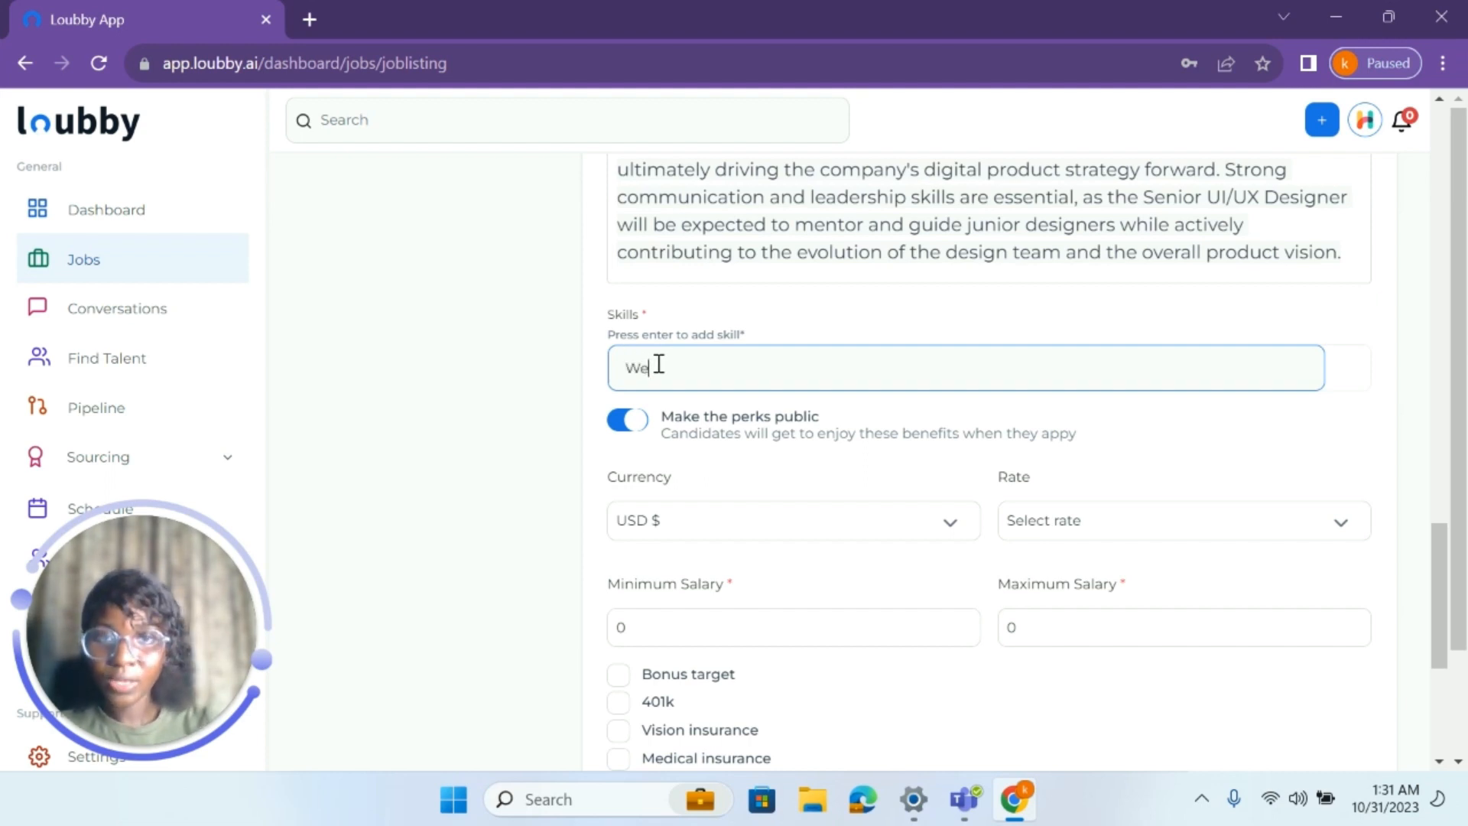
text(b design)
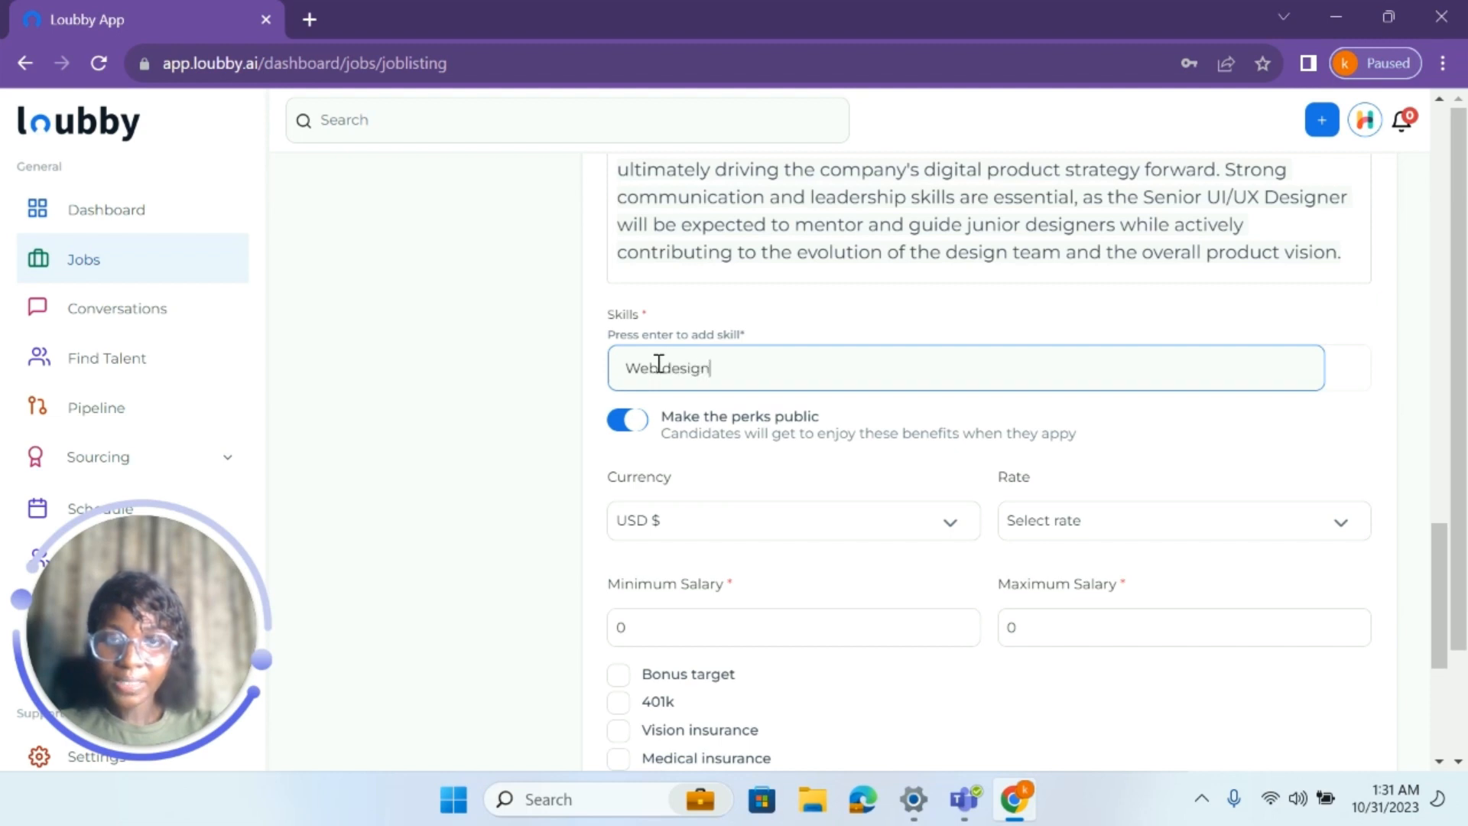
key(Return)
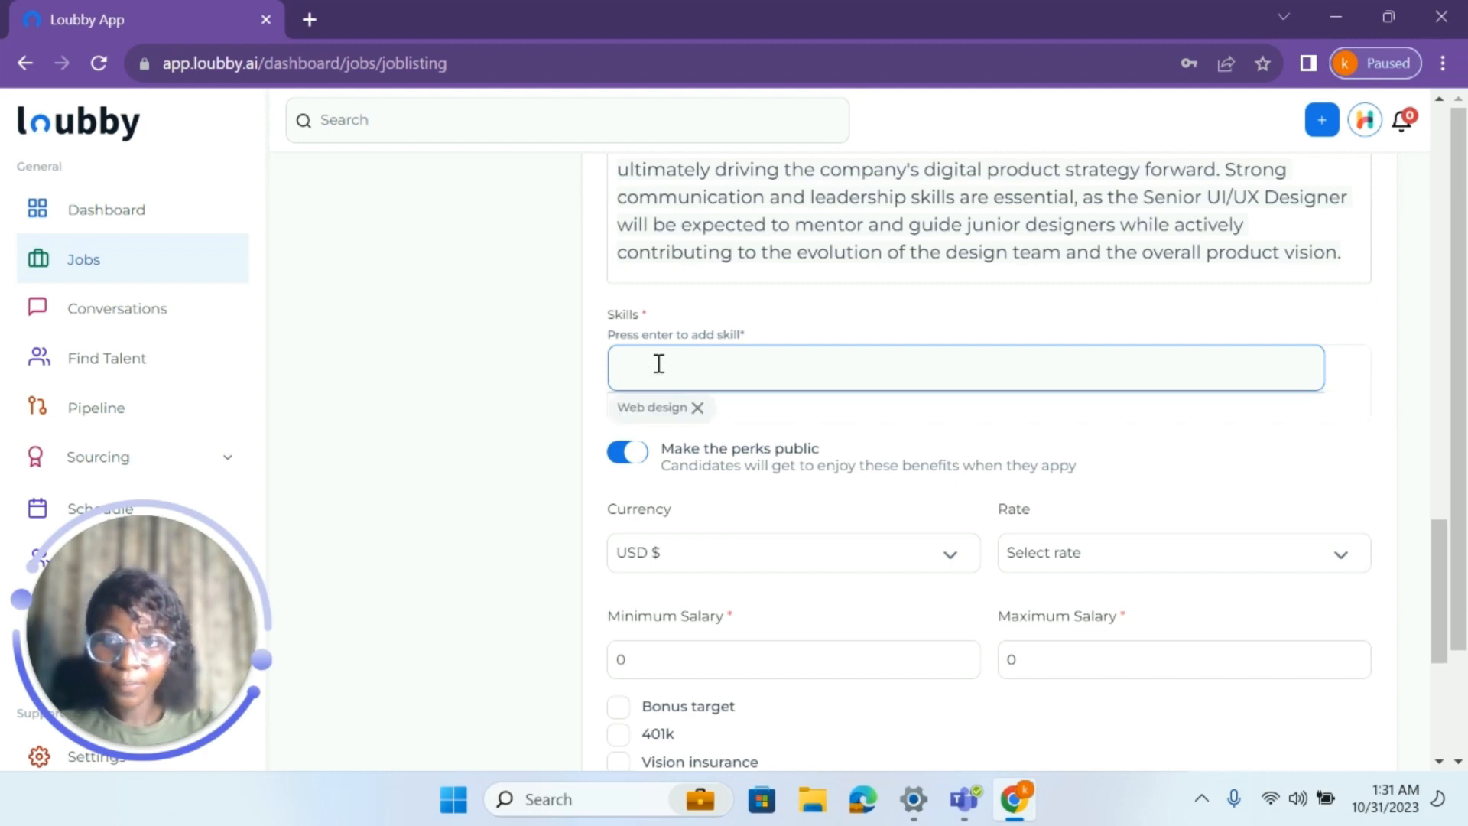
text(Graphi)
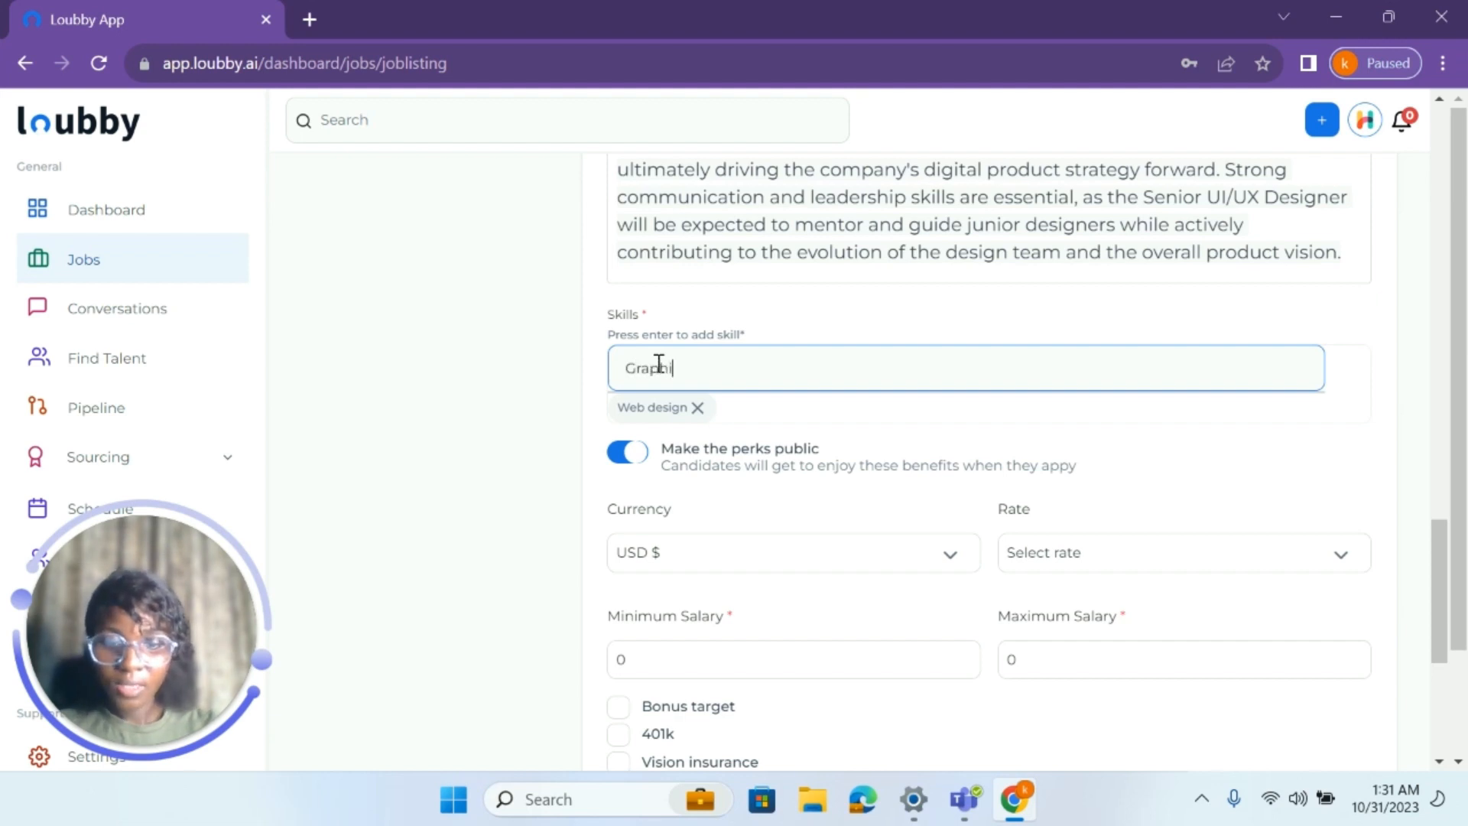
text(c Design)
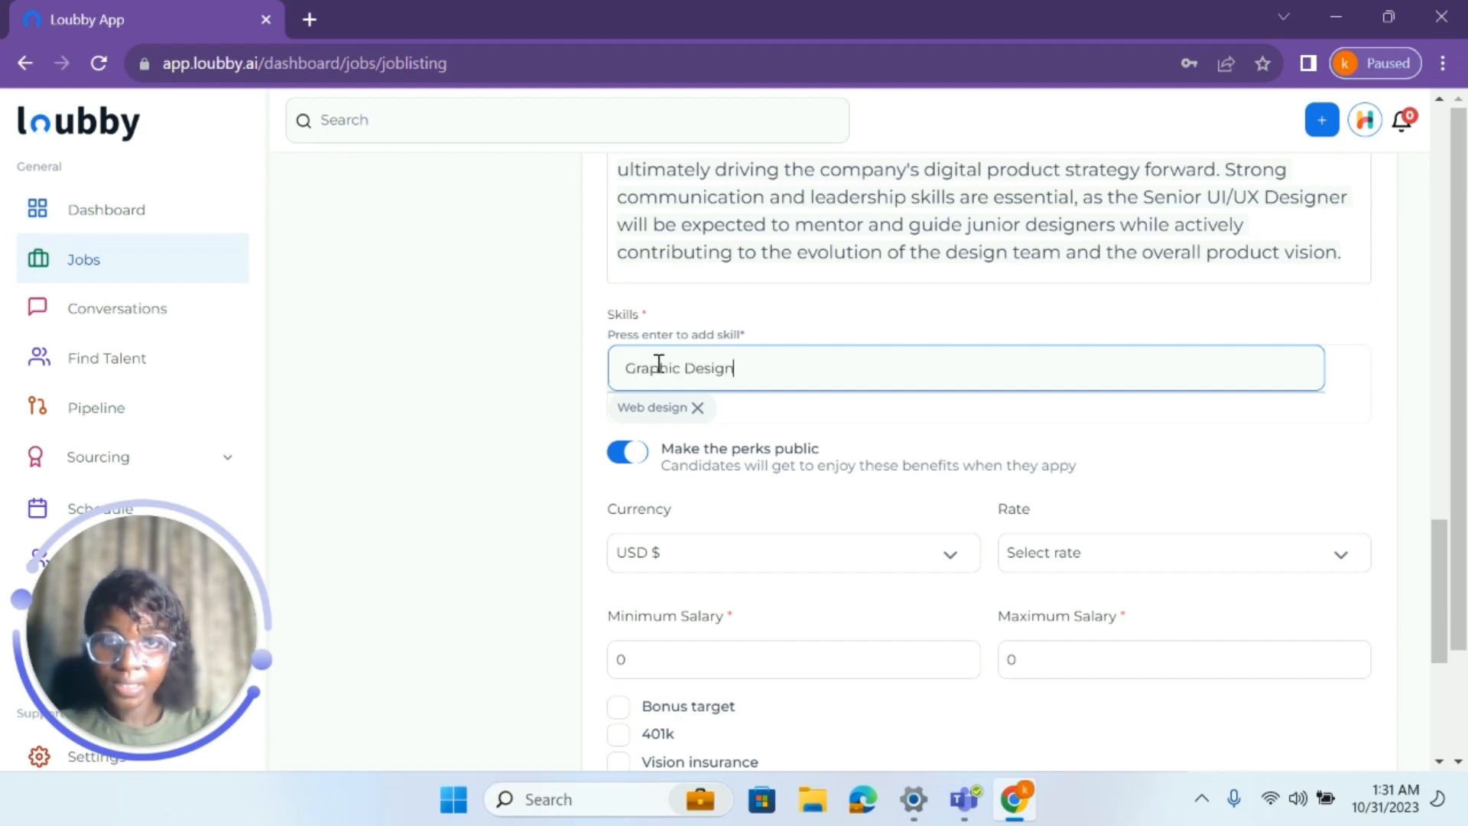
key(Return)
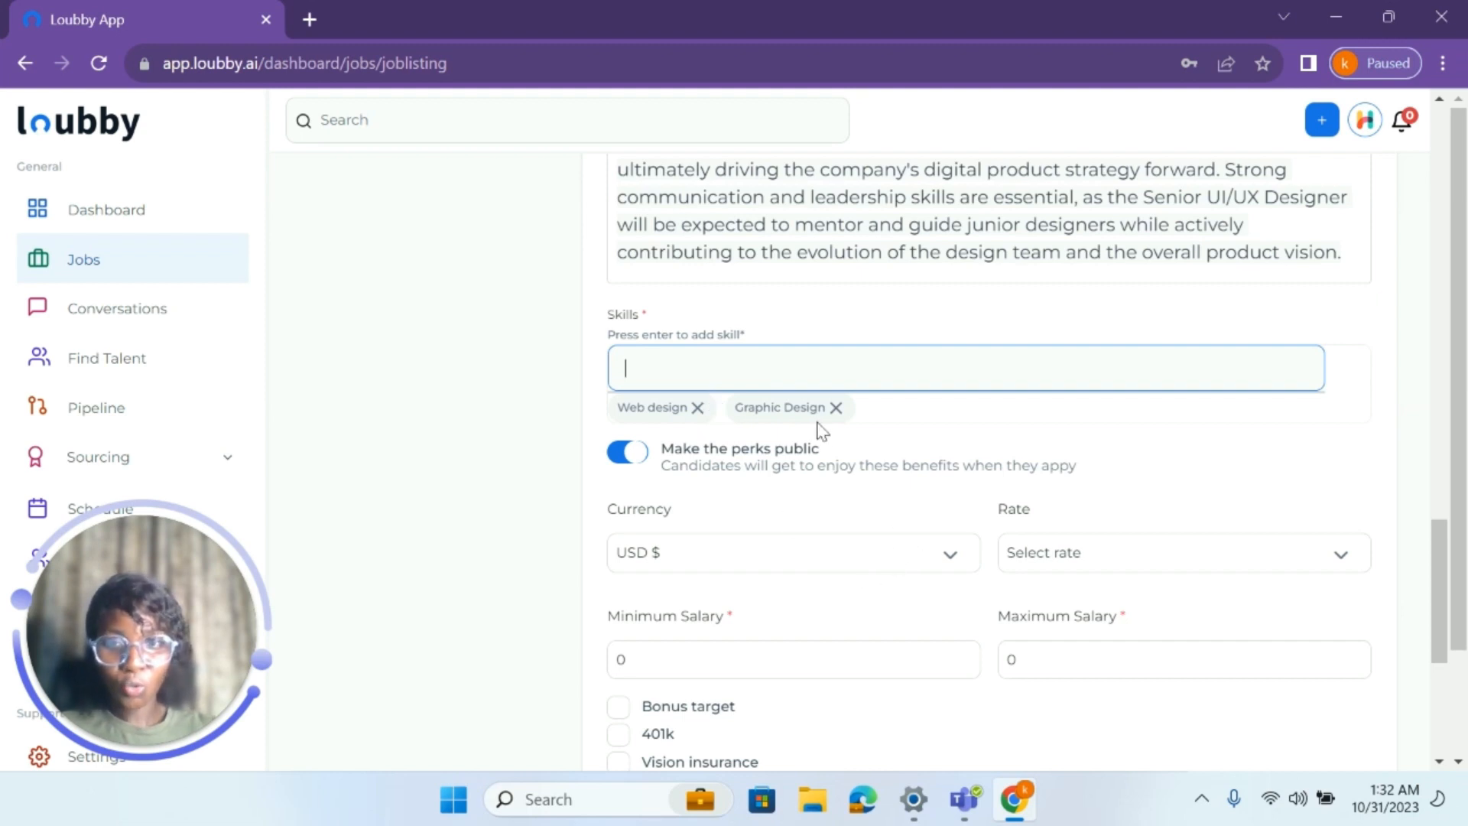
Switch the option to make the perks public off and back on.
scroll(818, 430, down, 1)
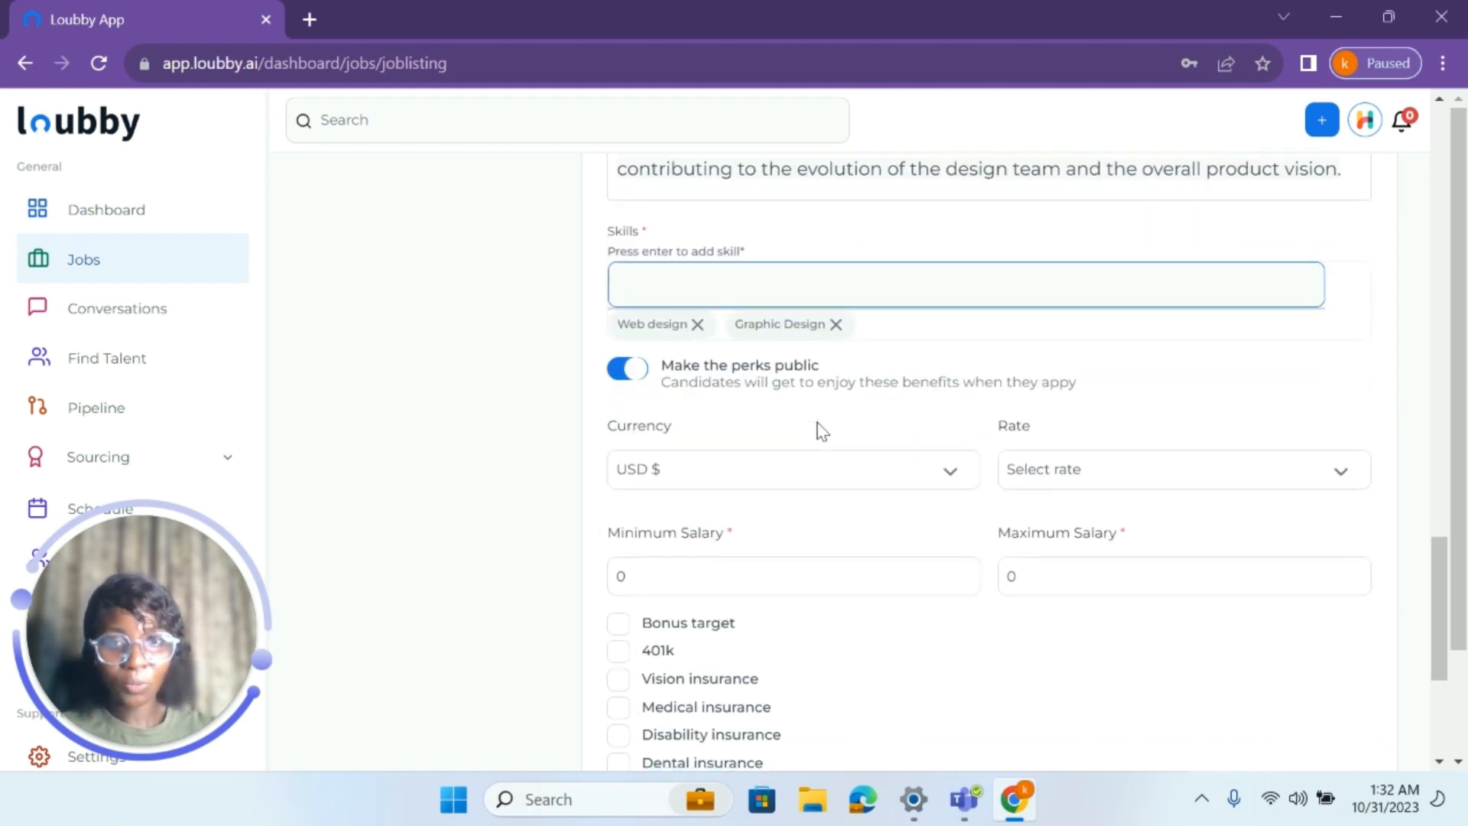
scroll(803, 563, down, 1)
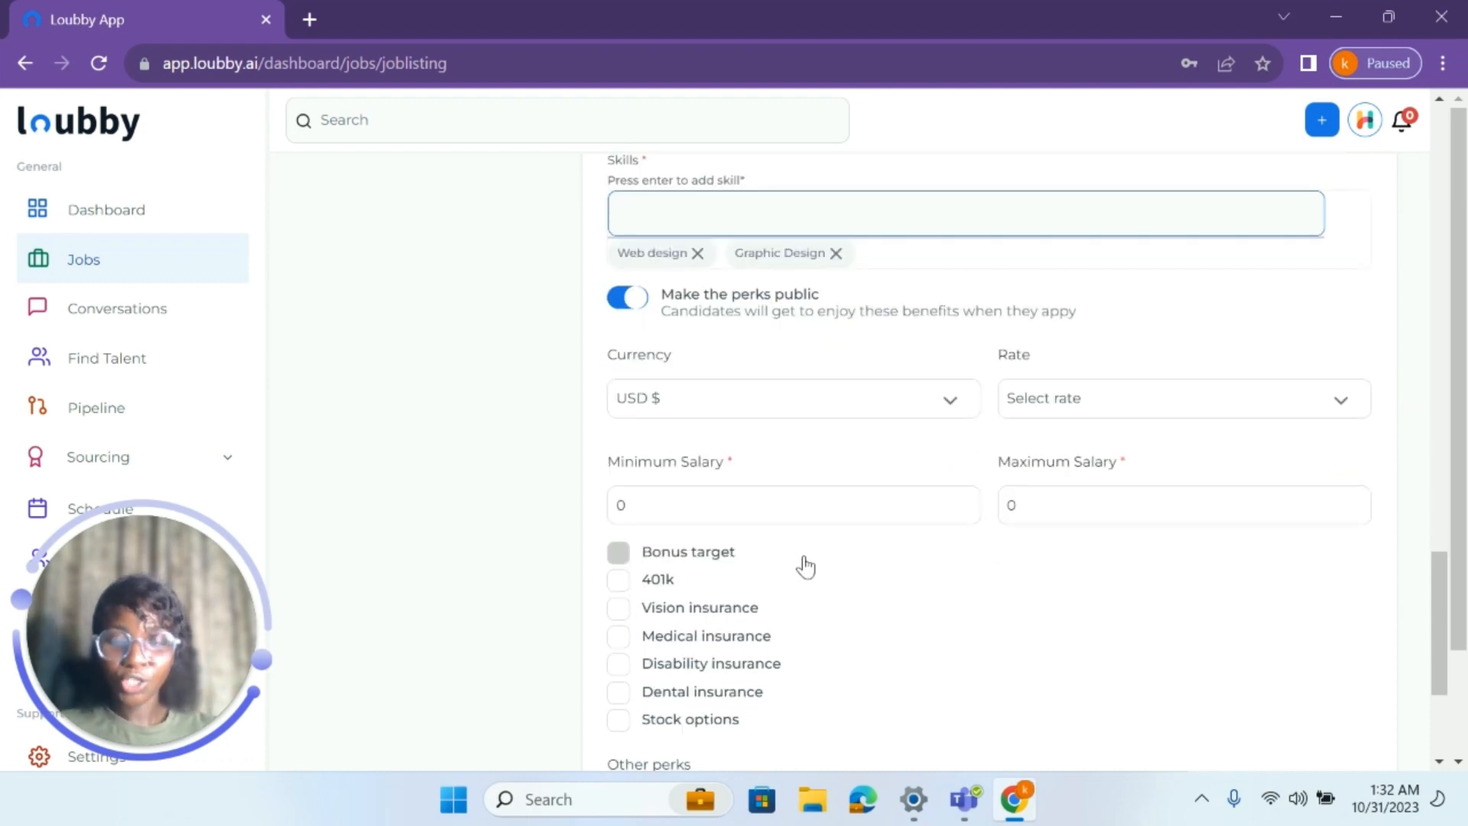
click(623, 303)
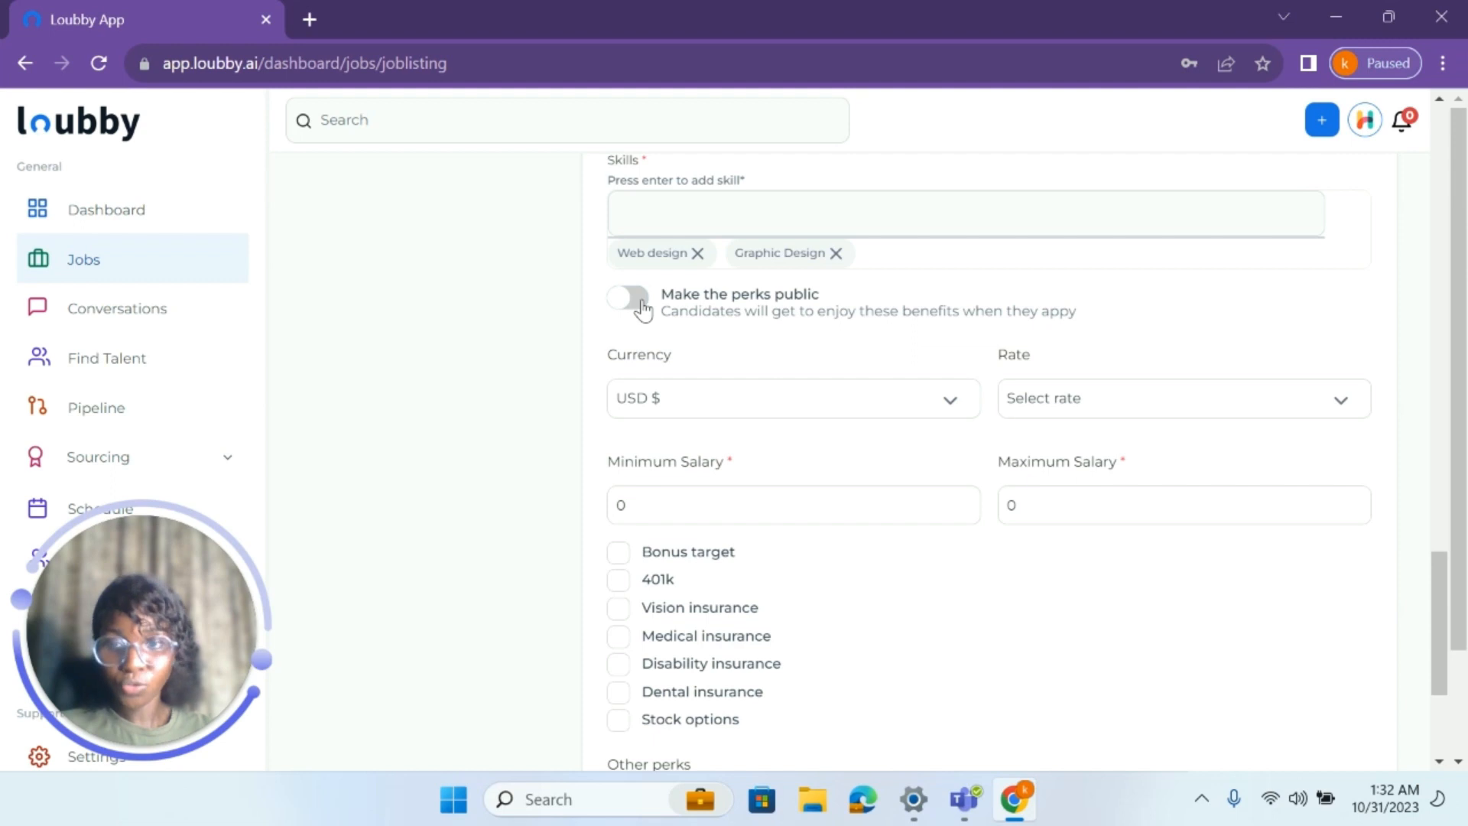
click(641, 304)
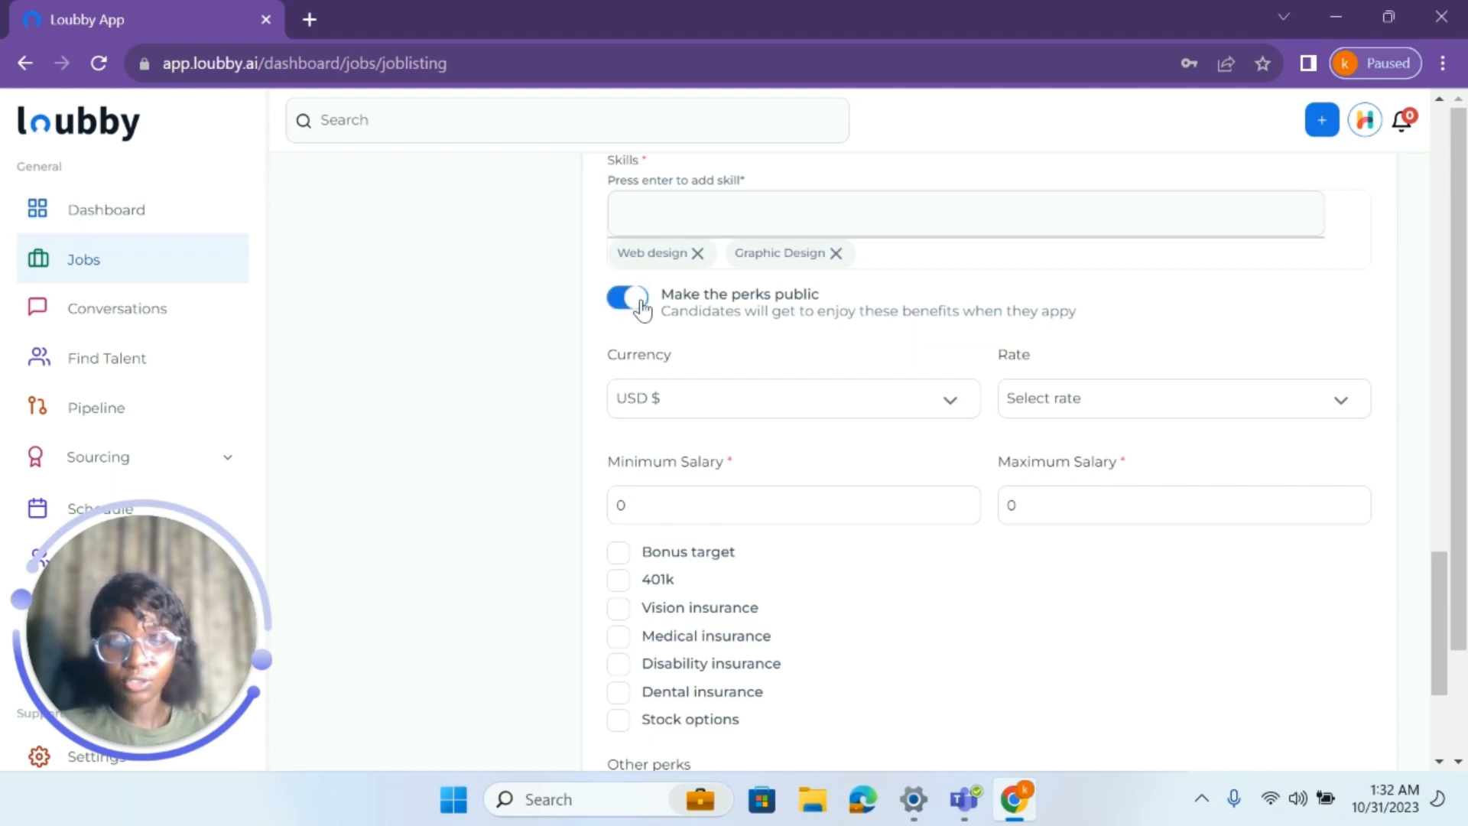
Set the salary currency to USD $ and the rate to Per month.
click(950, 402)
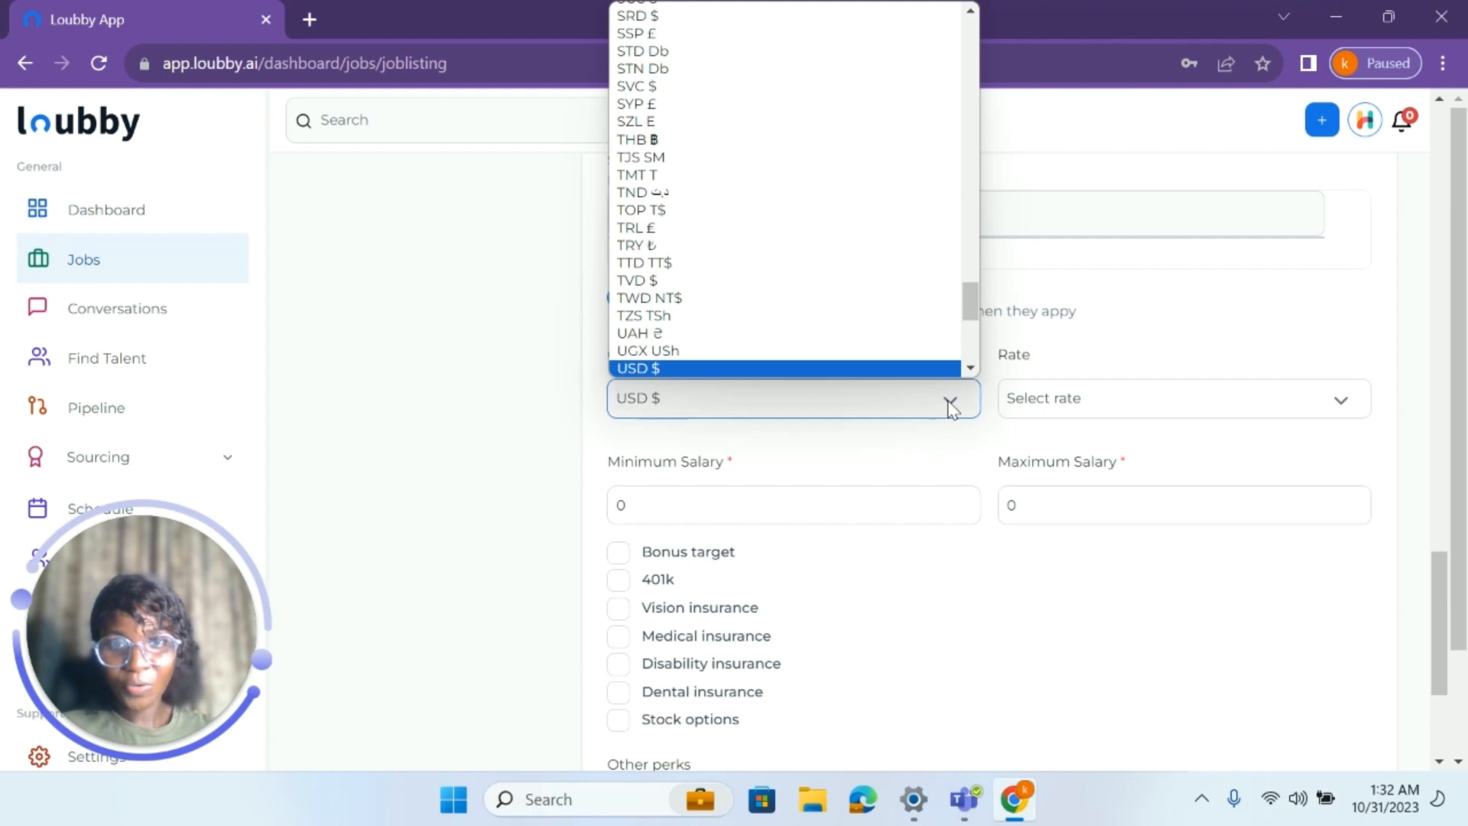
click(659, 367)
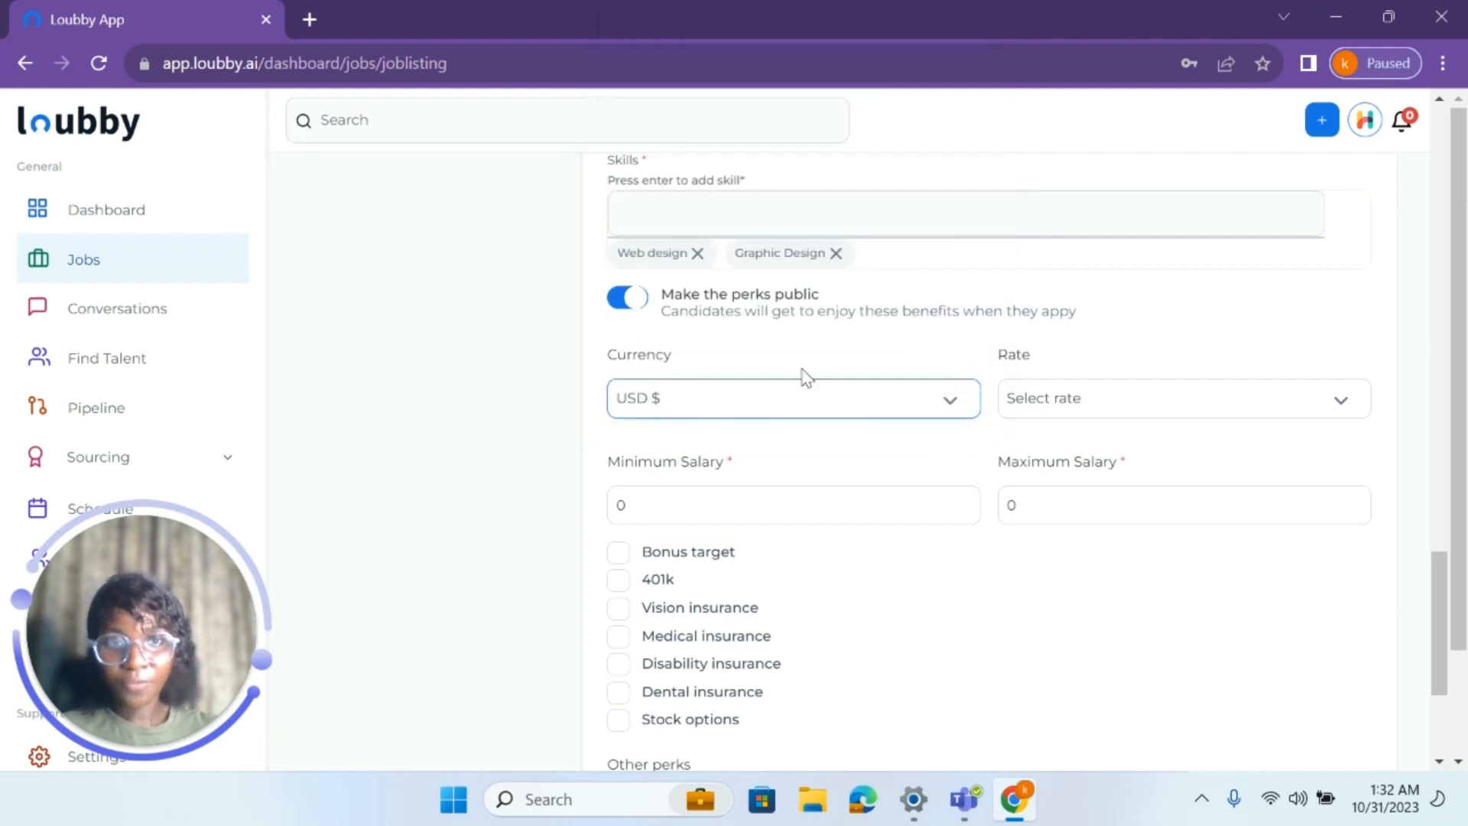
click(1297, 410)
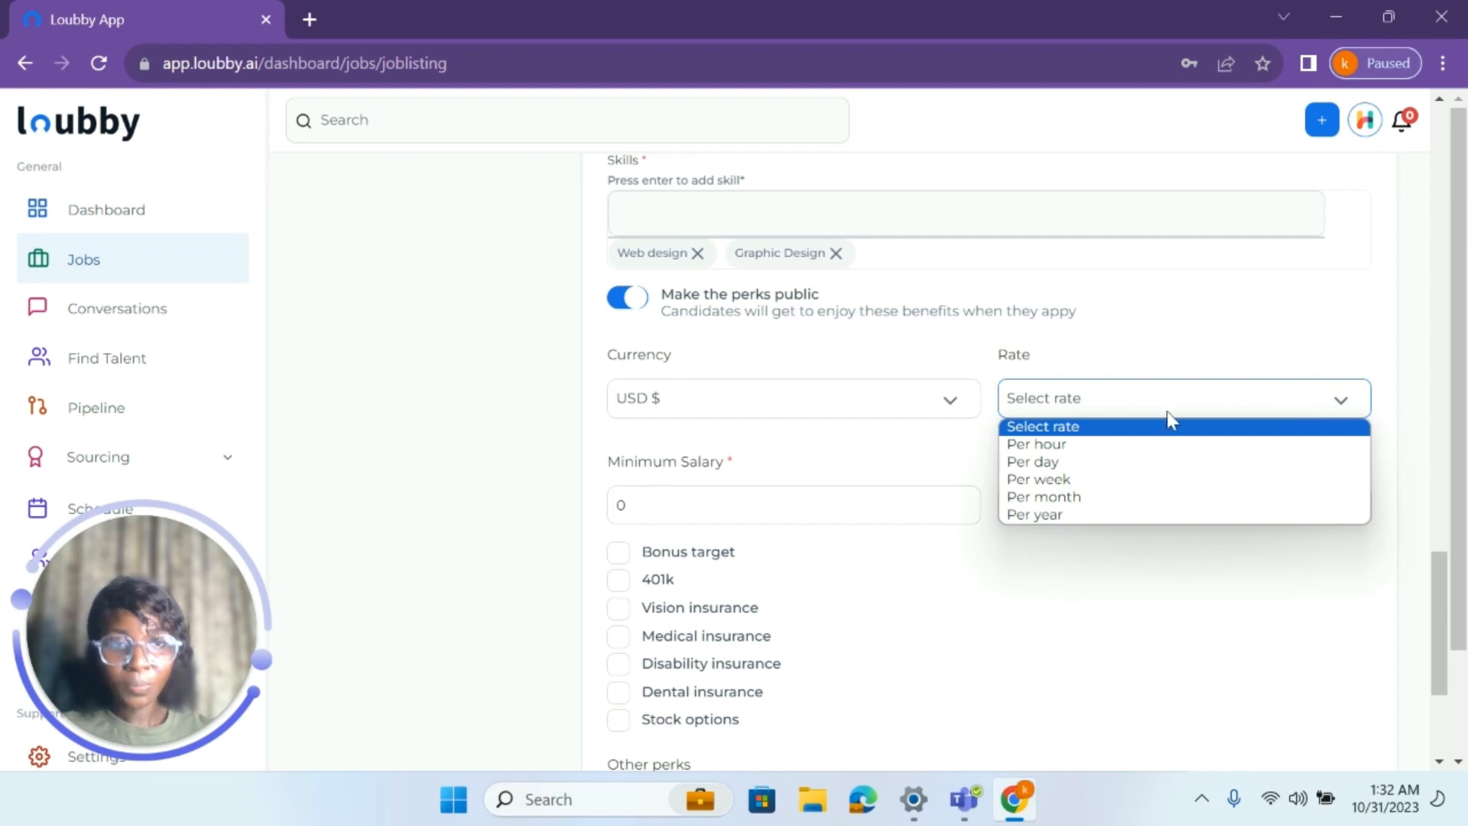
click(1073, 497)
Set the minimum salary to 1000 and the maximum salary to 300000.
drag(642, 508, 552, 520)
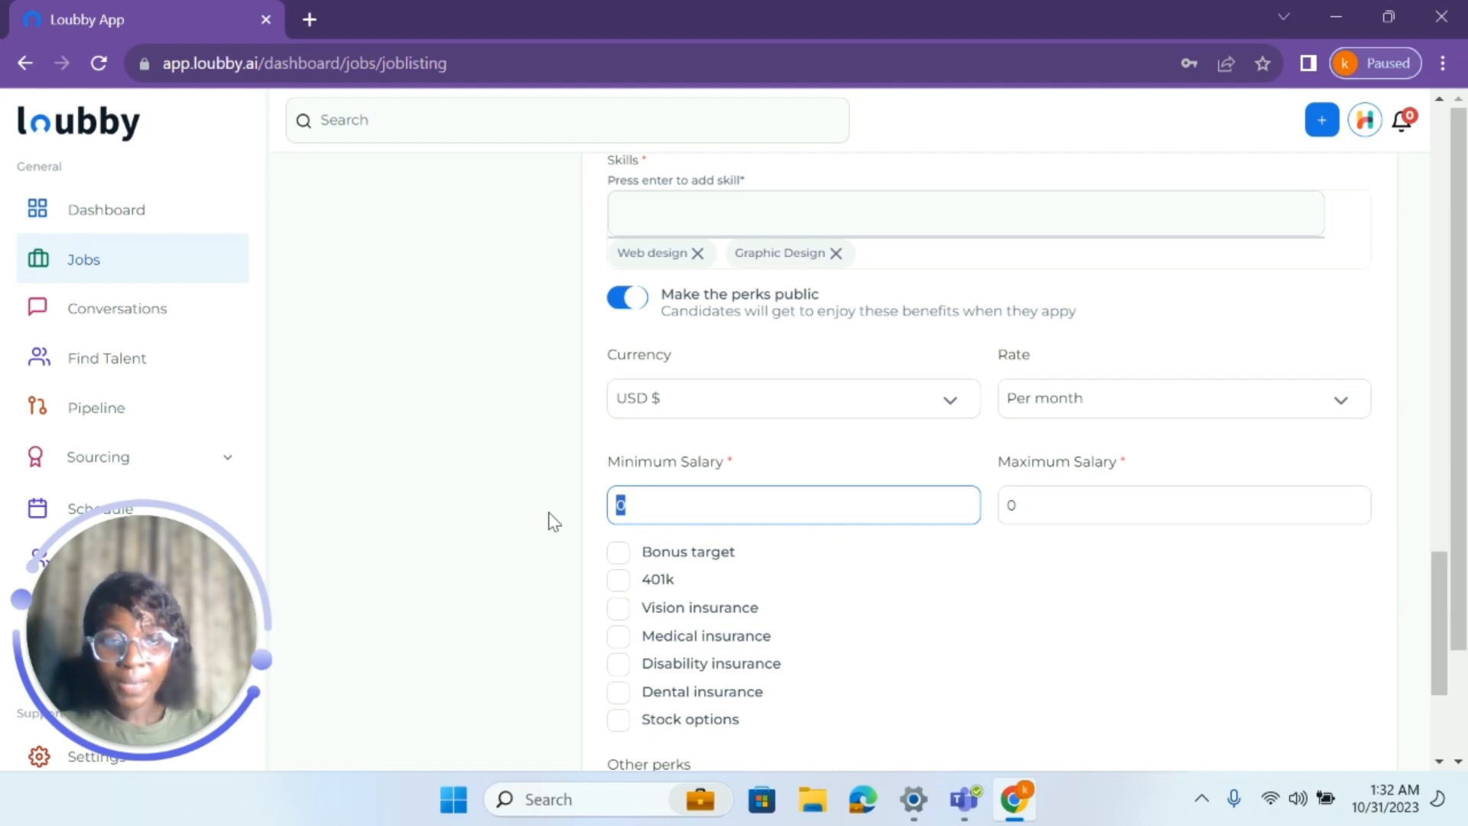
text(1000)
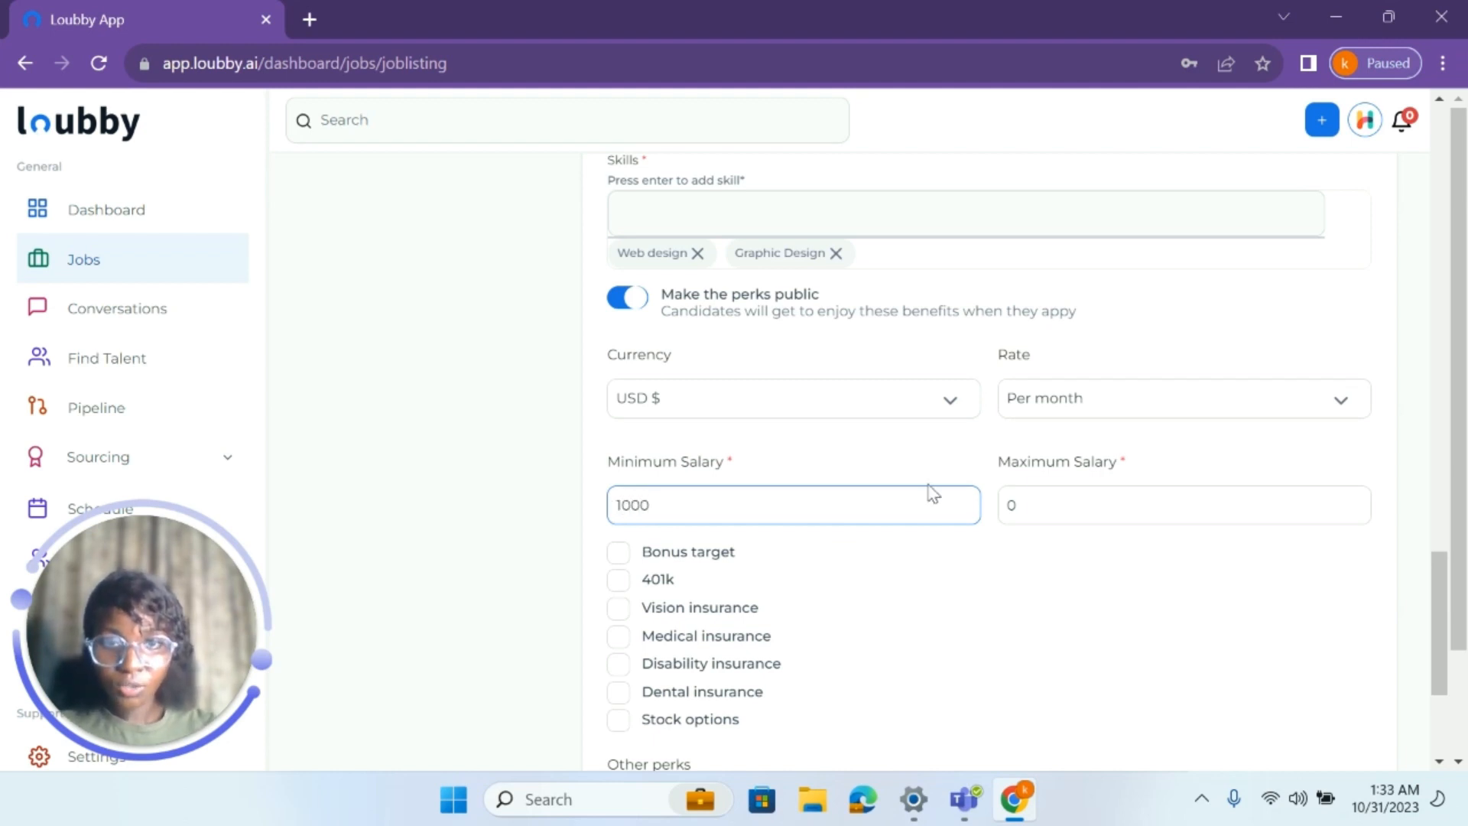
click(1044, 508)
key(ctrl+a)
text(3)
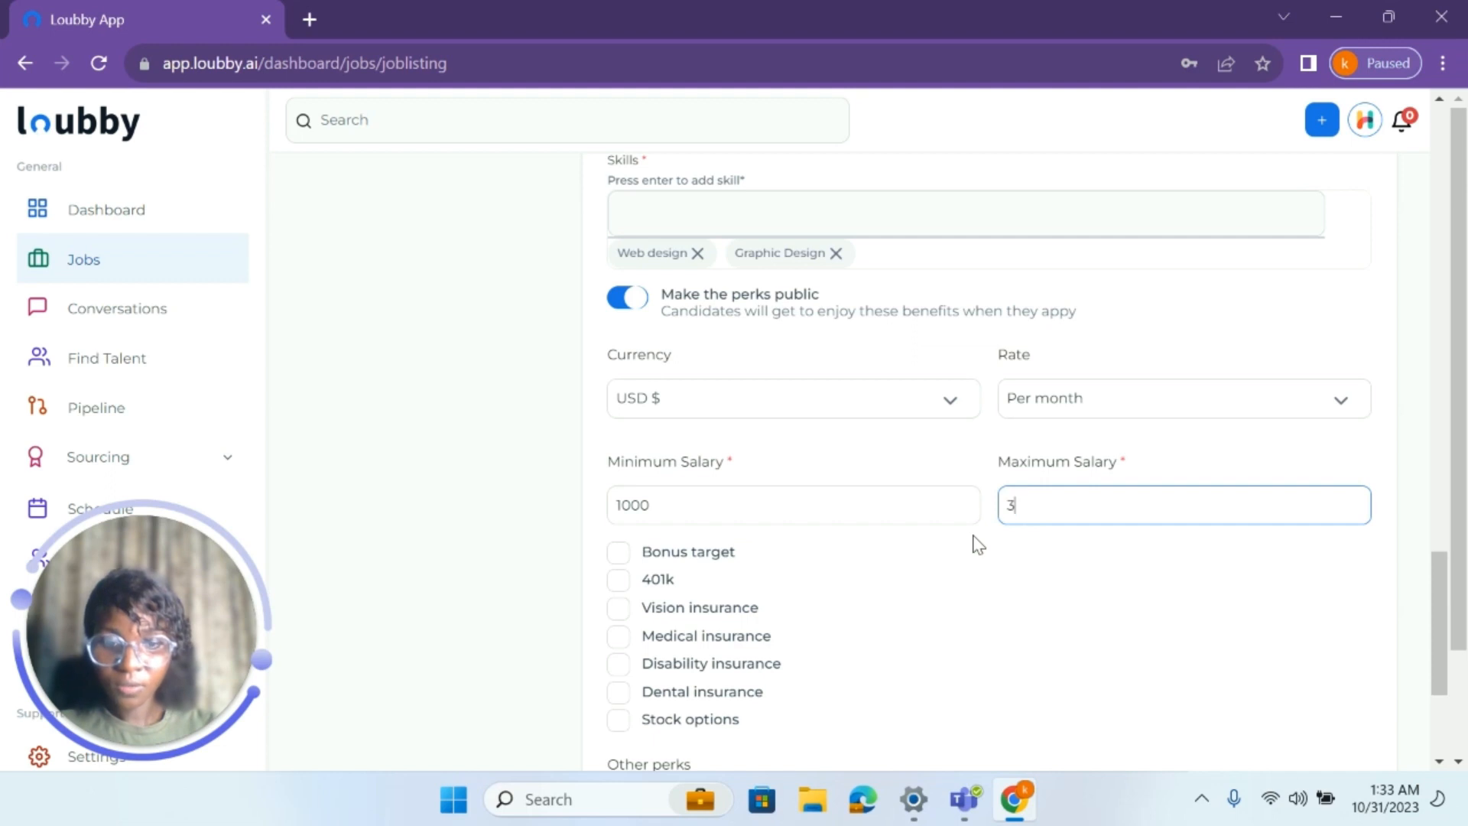
text(00000)
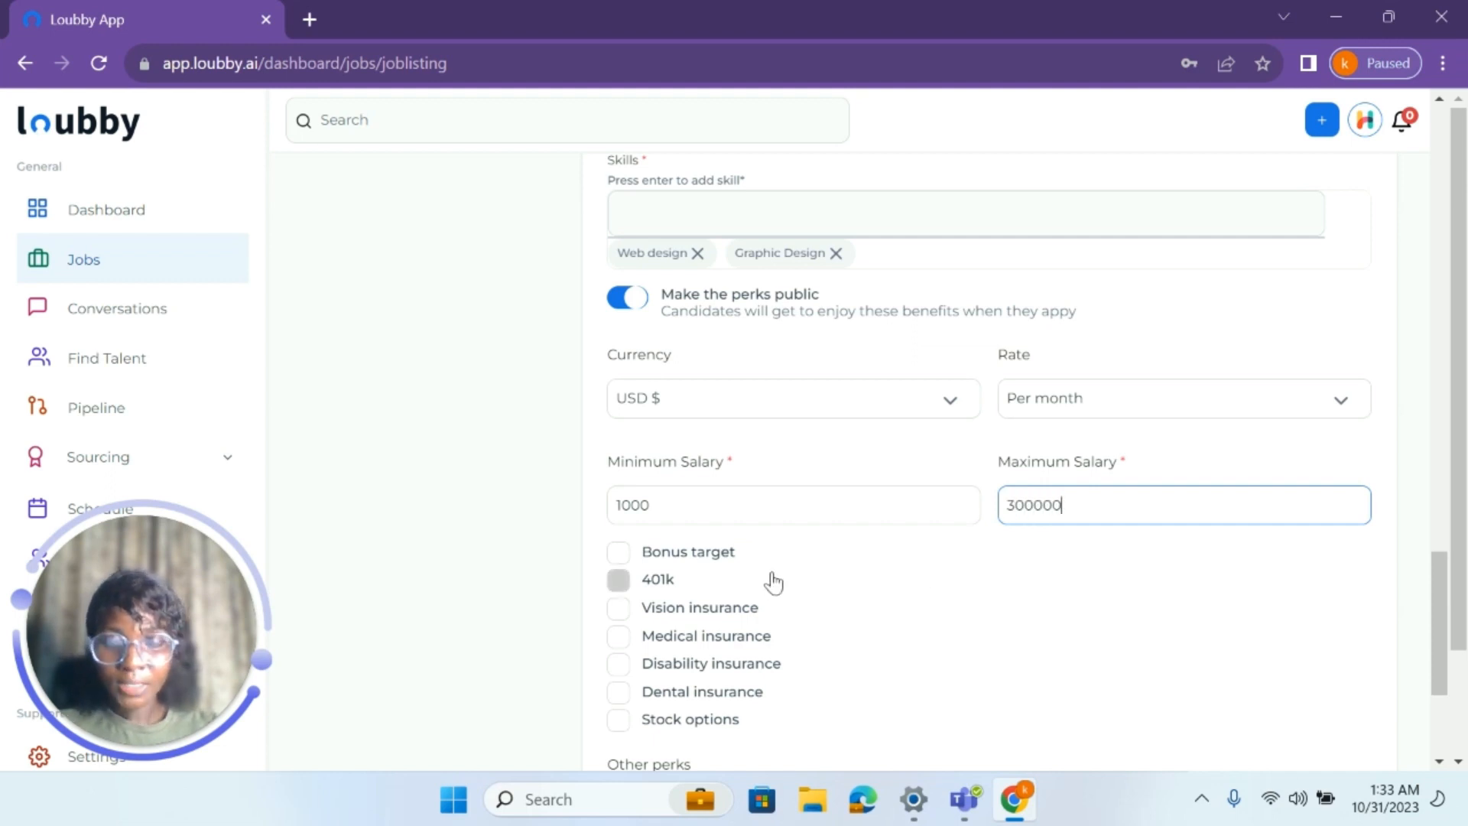
Include Dental insurance and Medical insurance among the perks and try to proceed past the job information.
scroll(774, 582, down, 2)
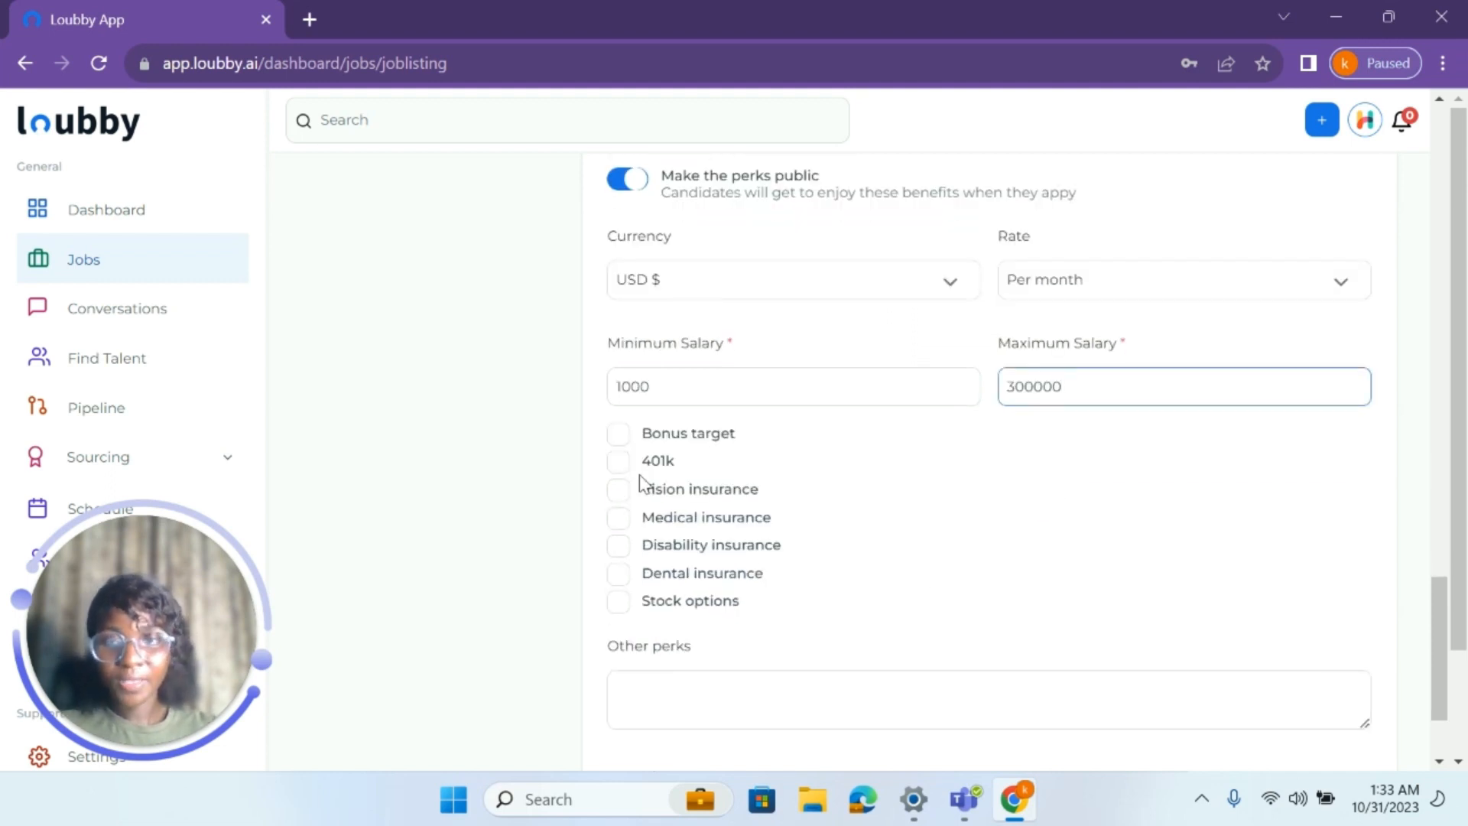
click(621, 577)
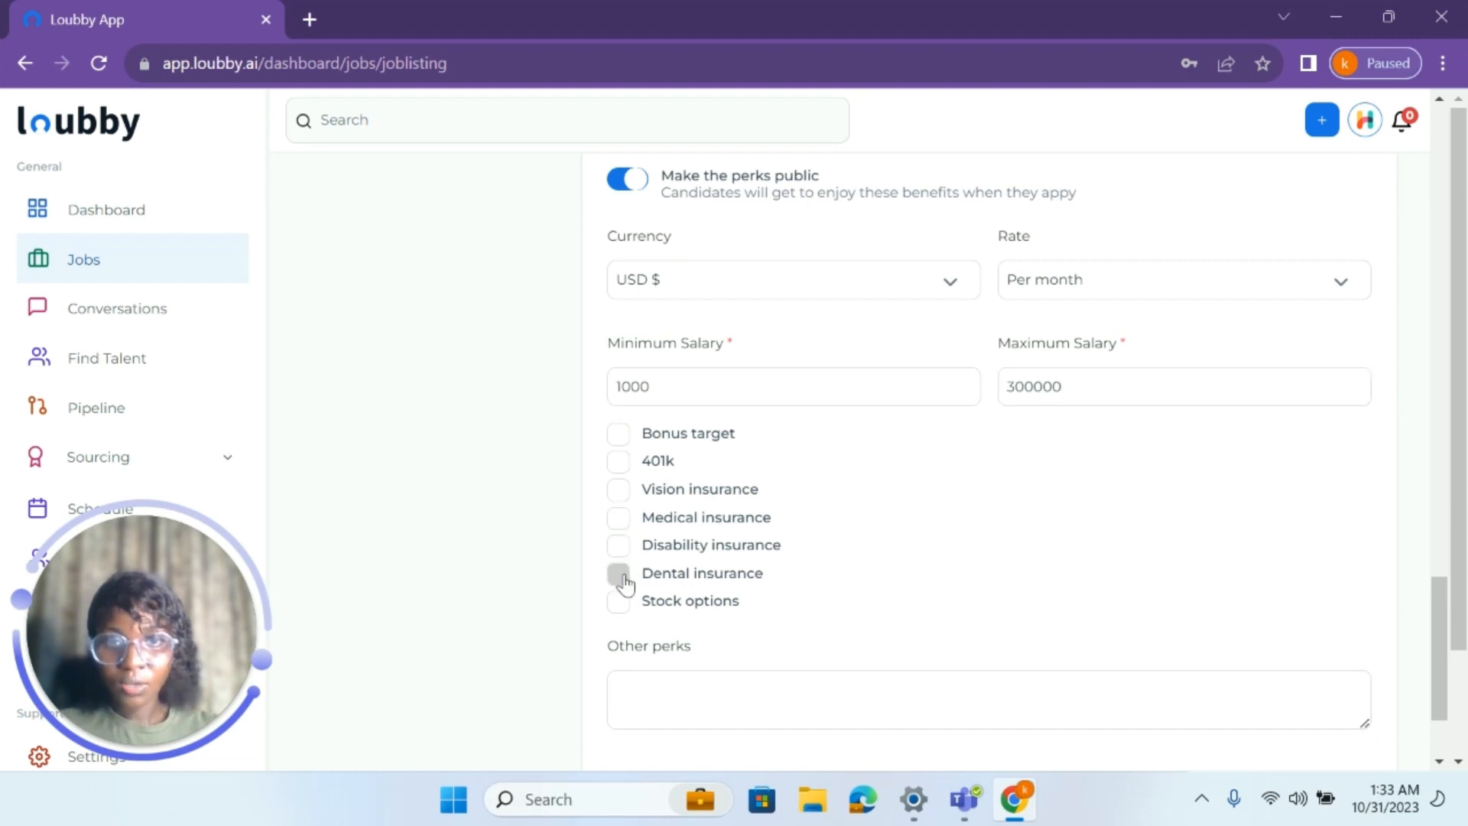
click(624, 525)
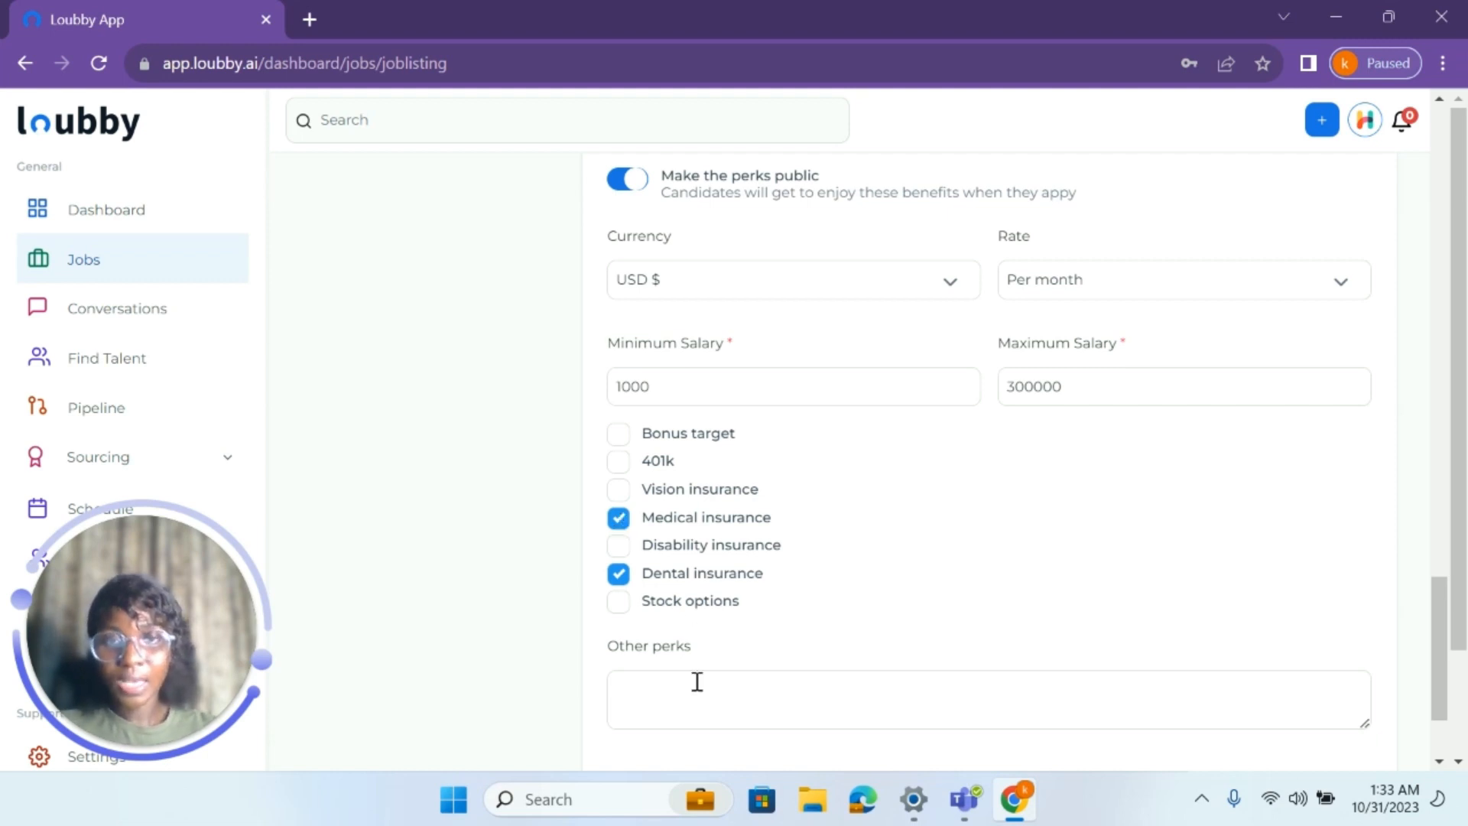
scroll(652, 525, down, 2)
click(1334, 670)
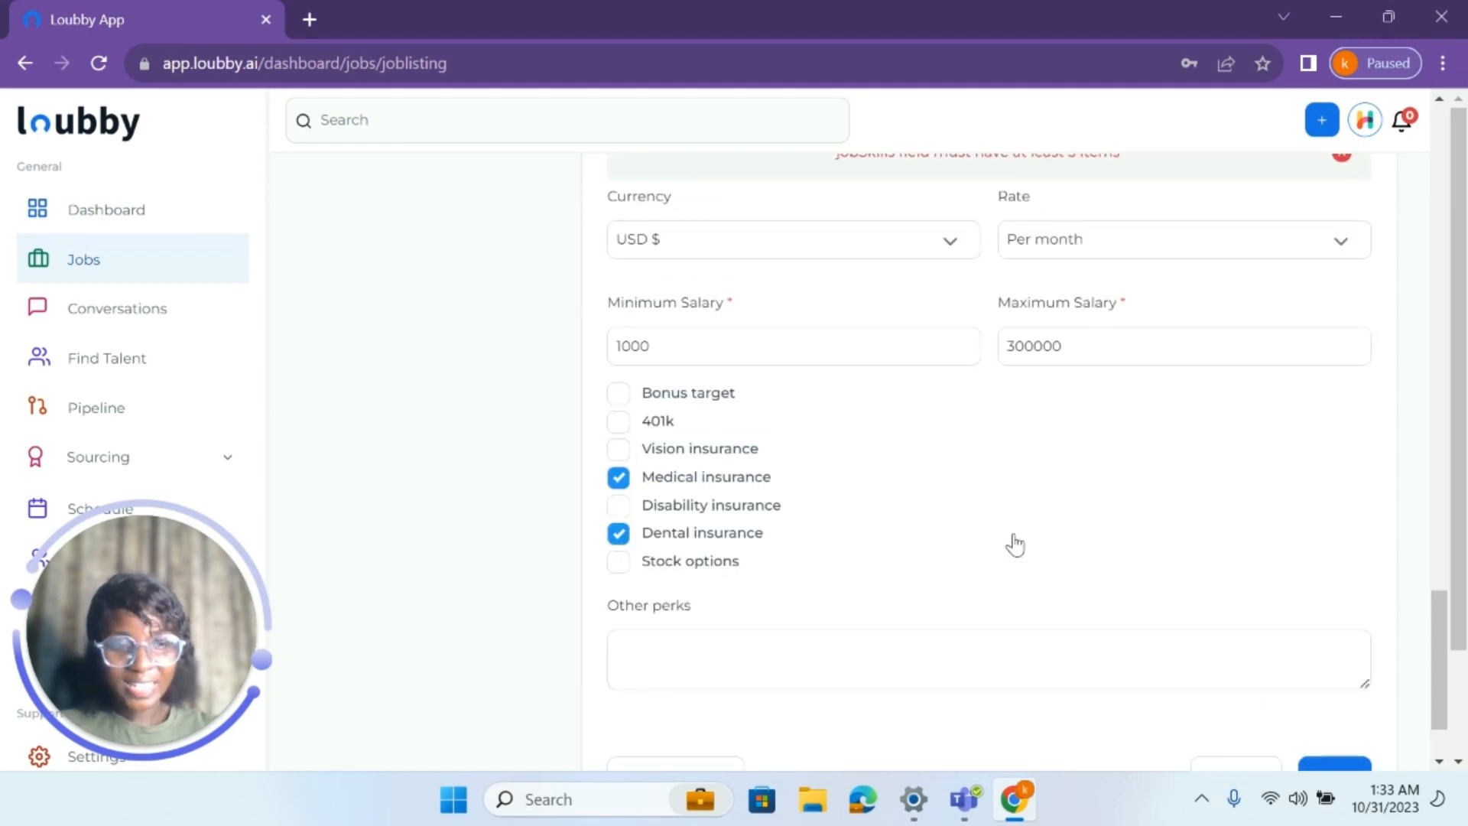
Add UX WRITING as a required skill and proceed to the Application stage.
scroll(1016, 545, up, 7)
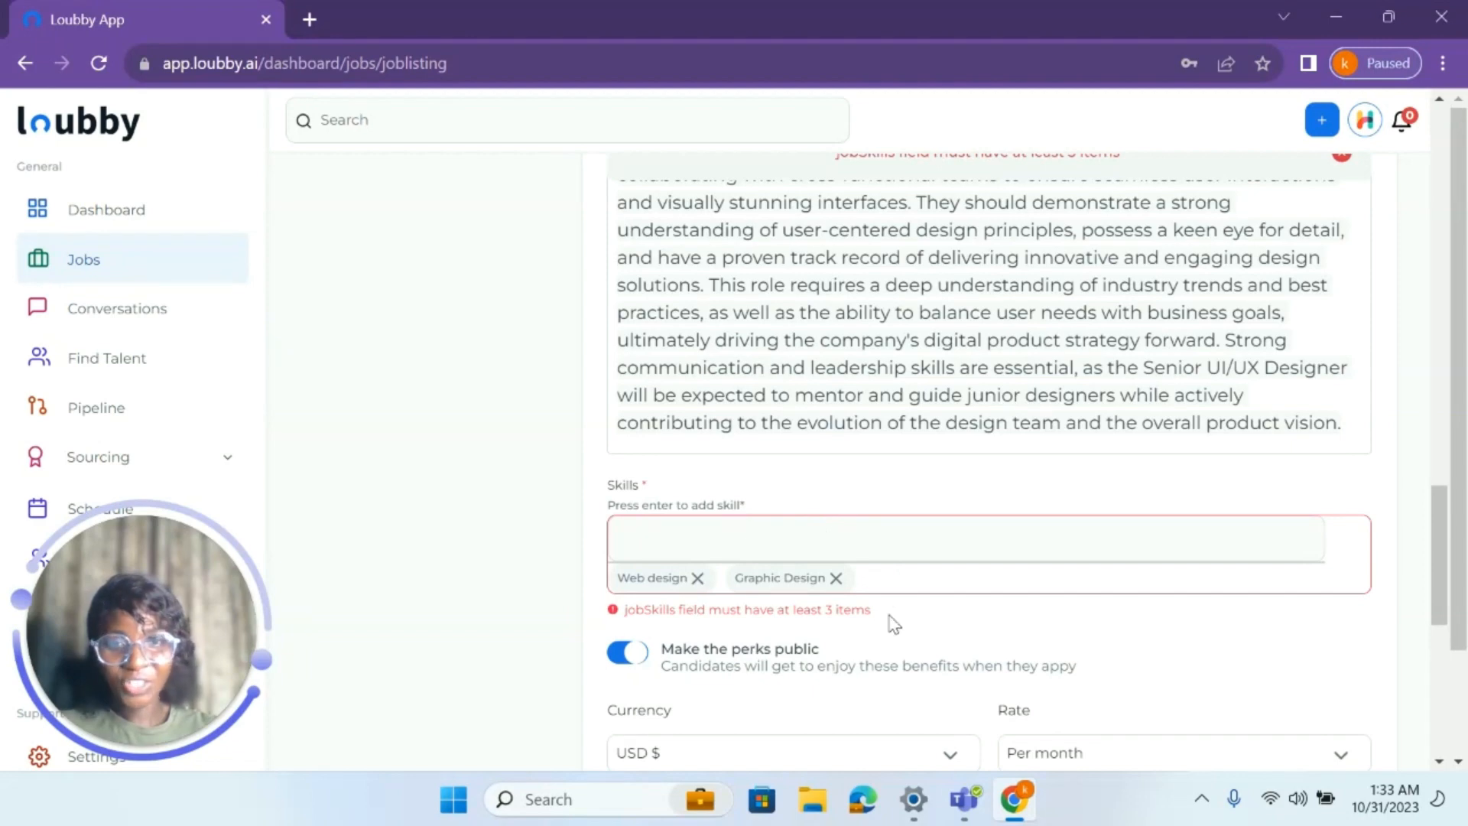
click(660, 541)
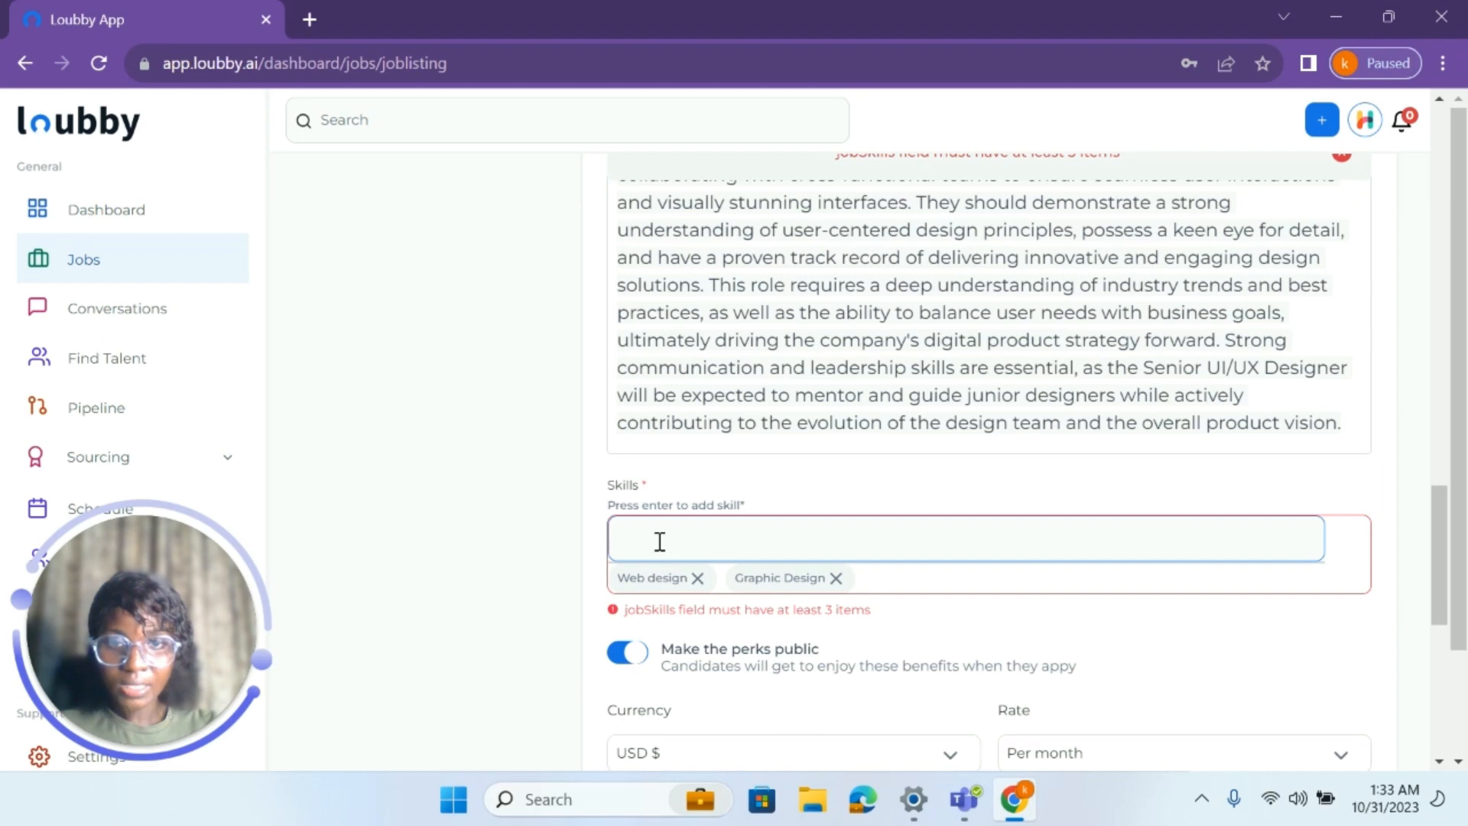
text(UX)
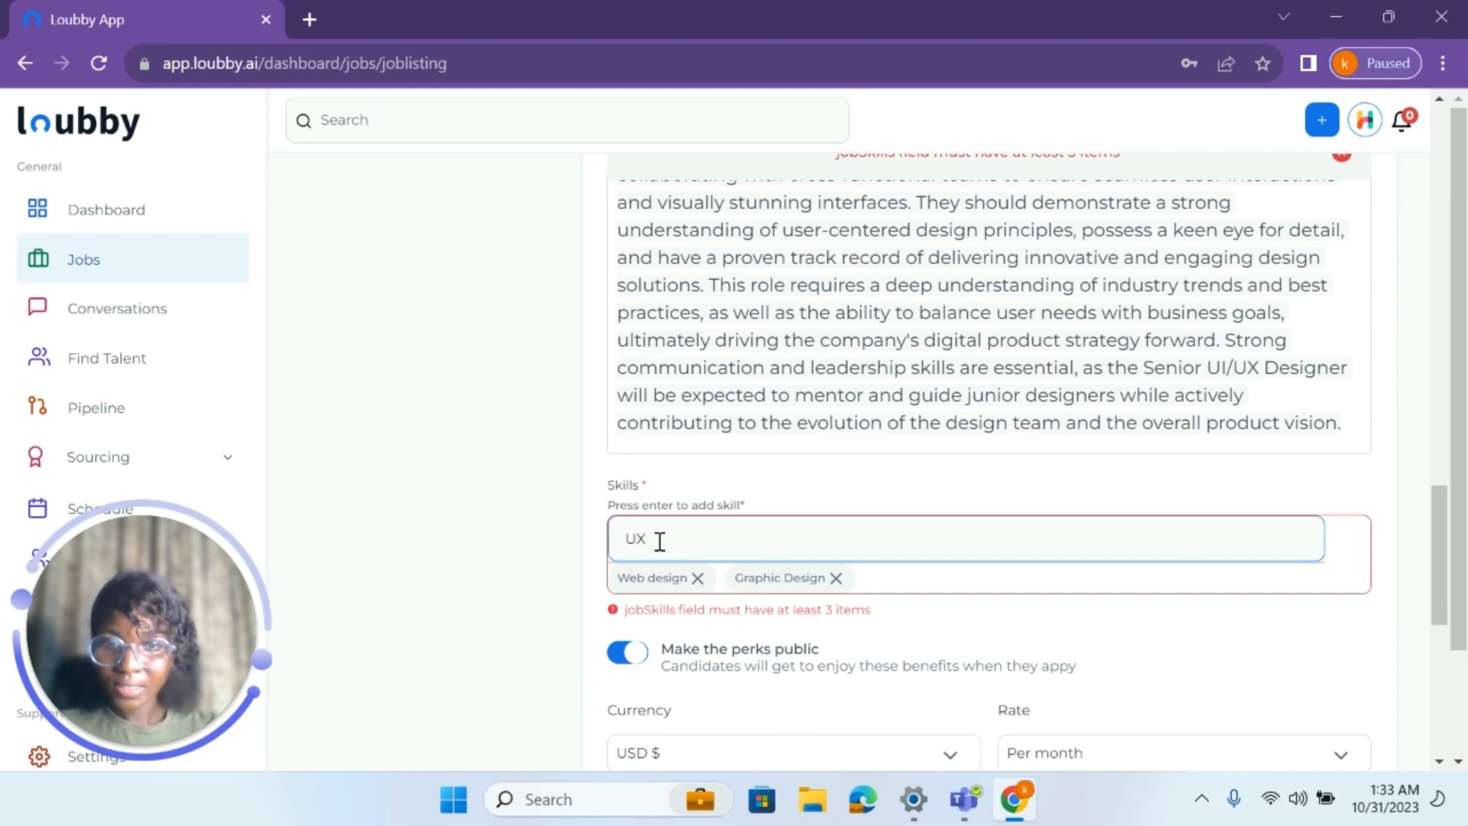
text( WRITING)
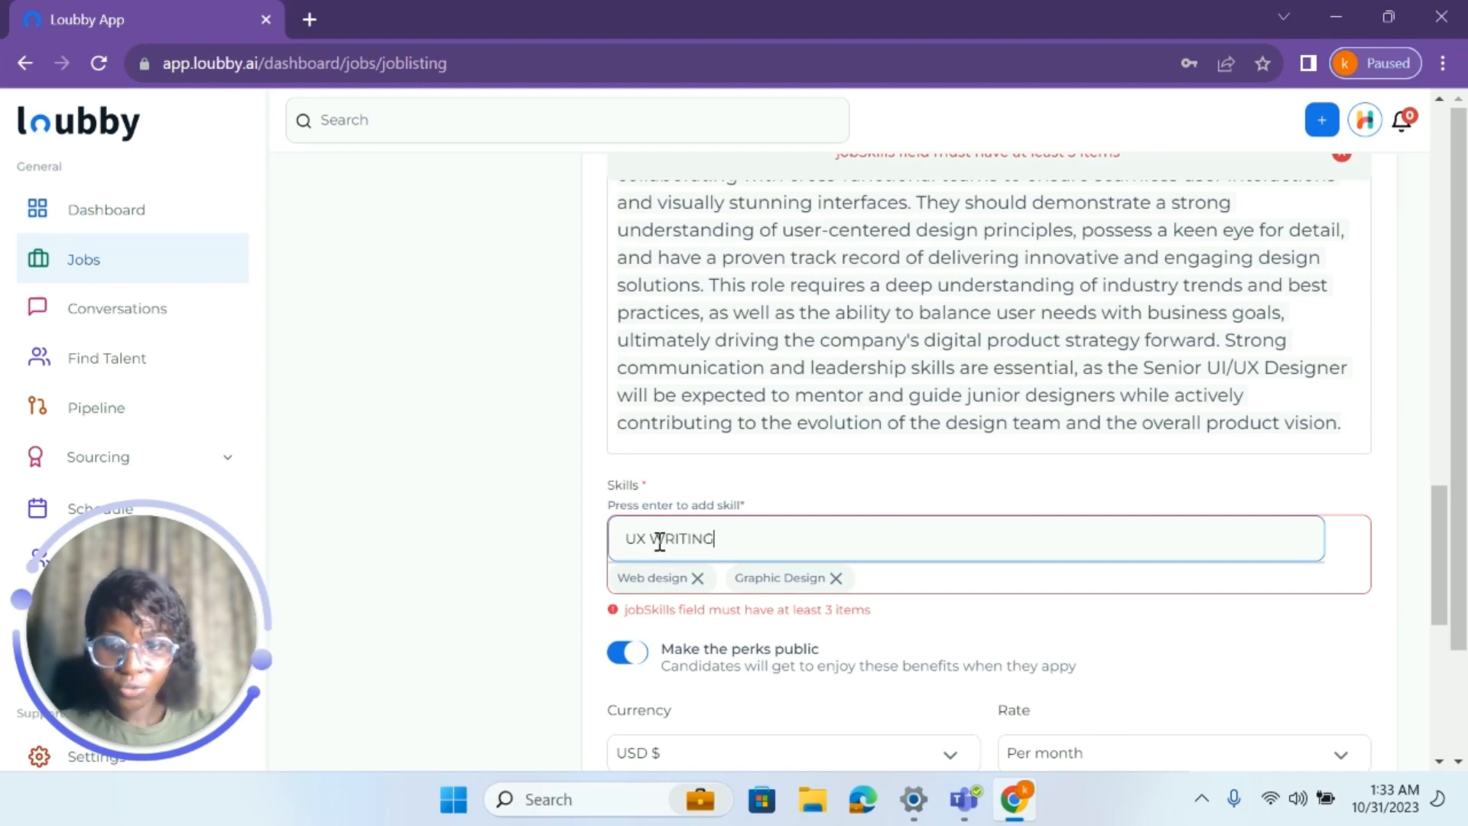
key(Return)
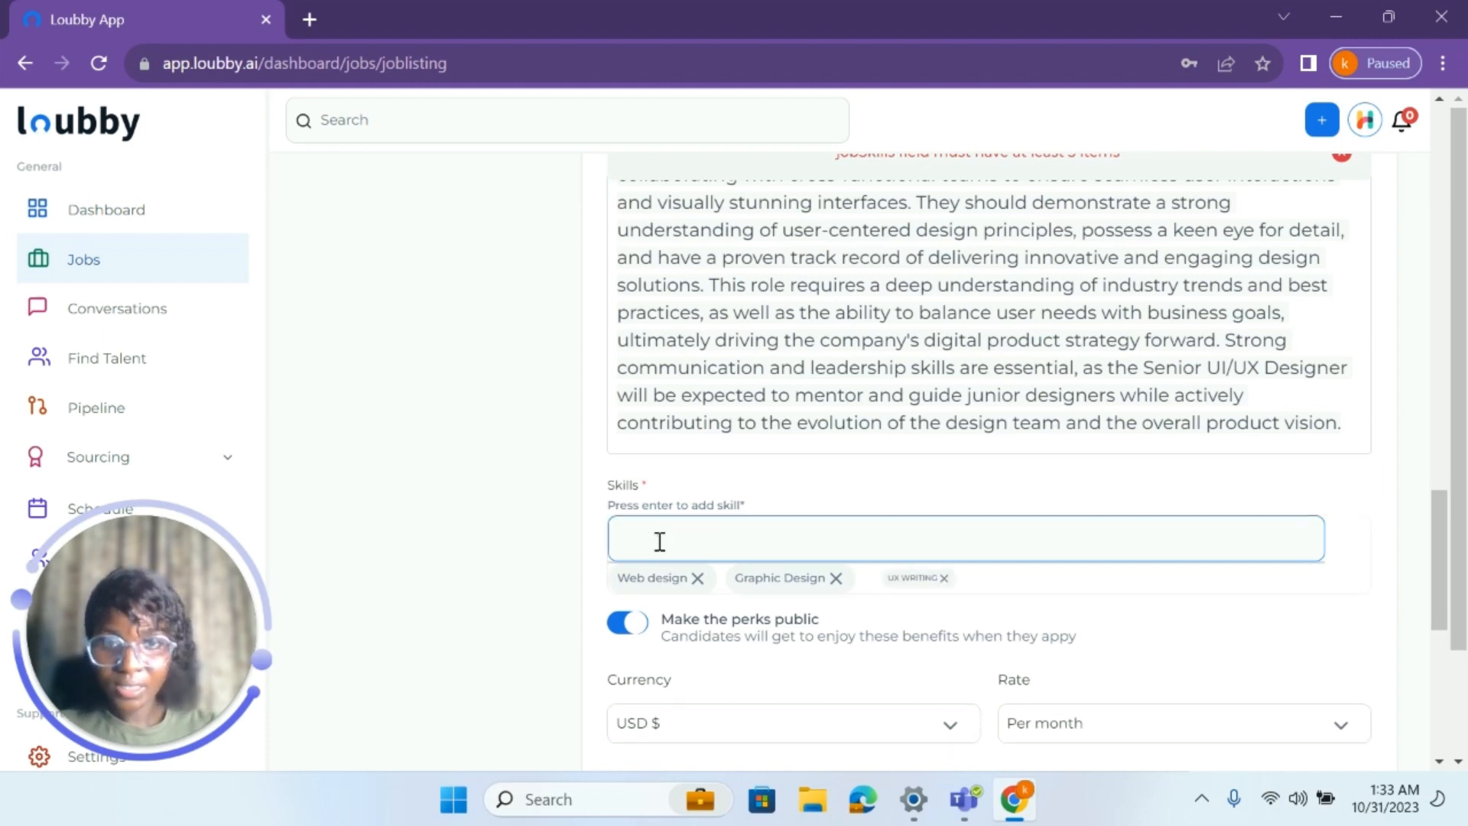
scroll(977, 571, down, 8)
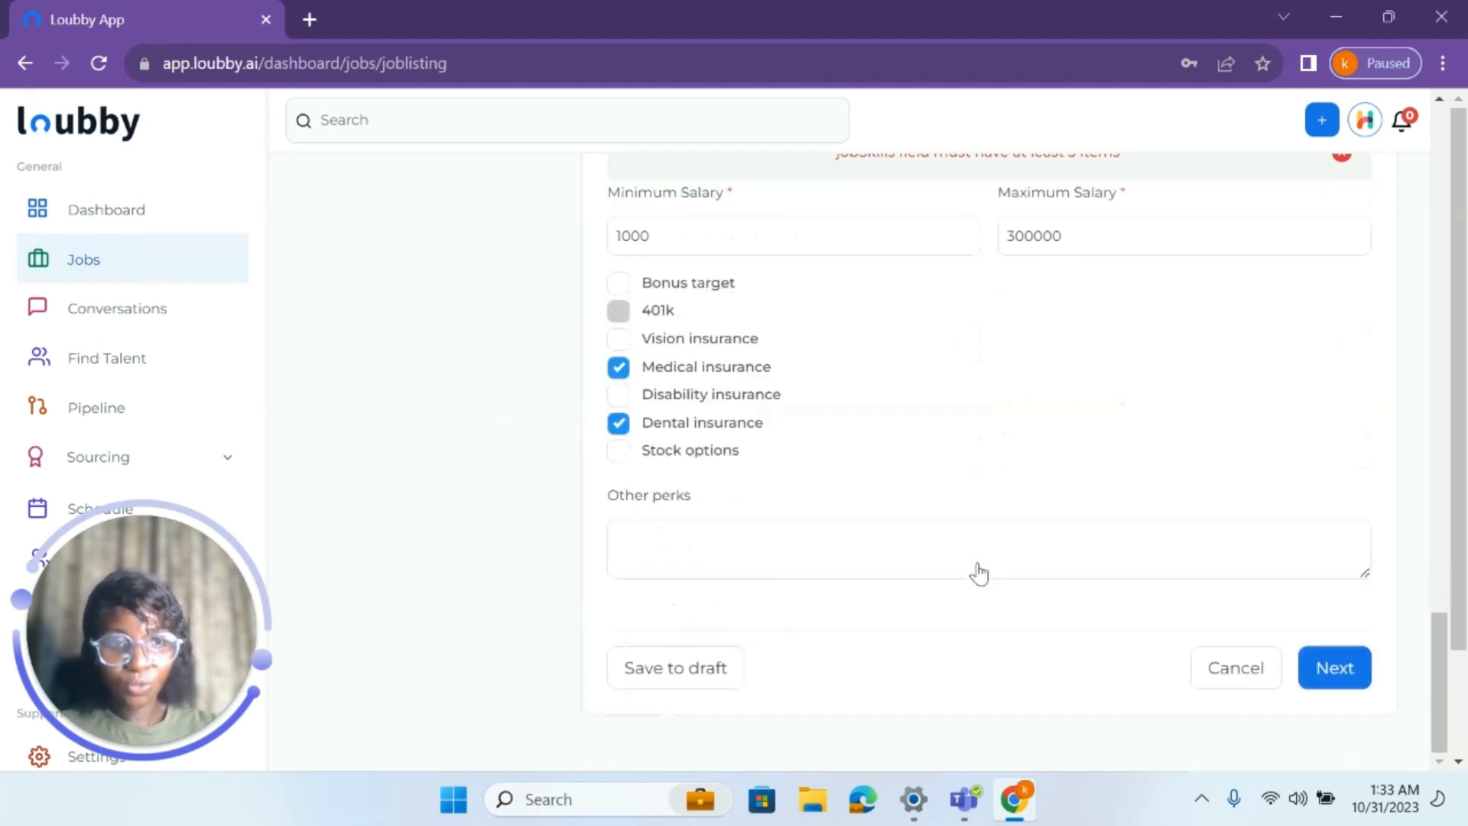
click(1336, 677)
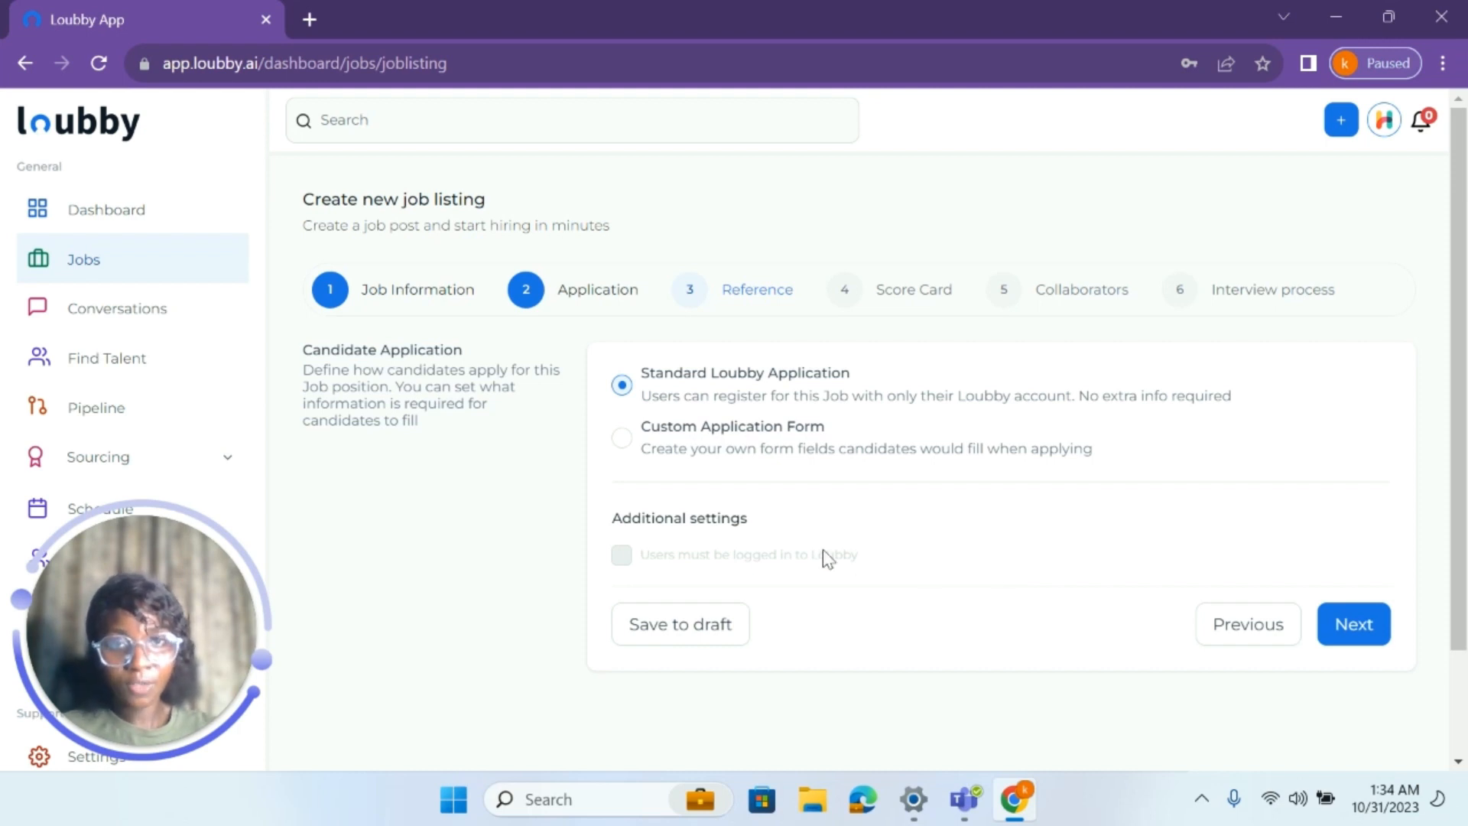
Choose the Custom Application Form for candidates and look through its fields.
click(620, 439)
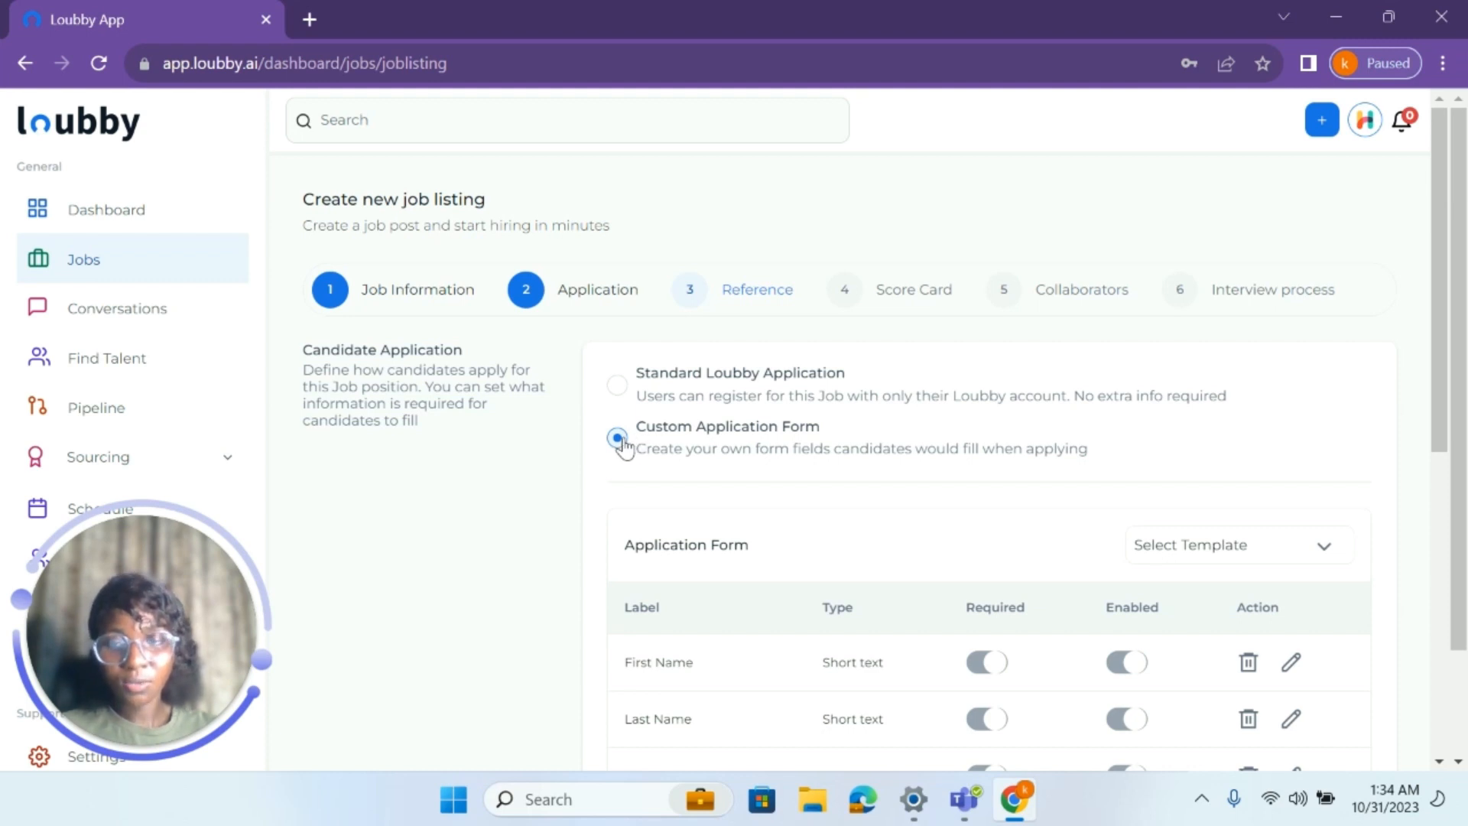
scroll(624, 446, down, 2)
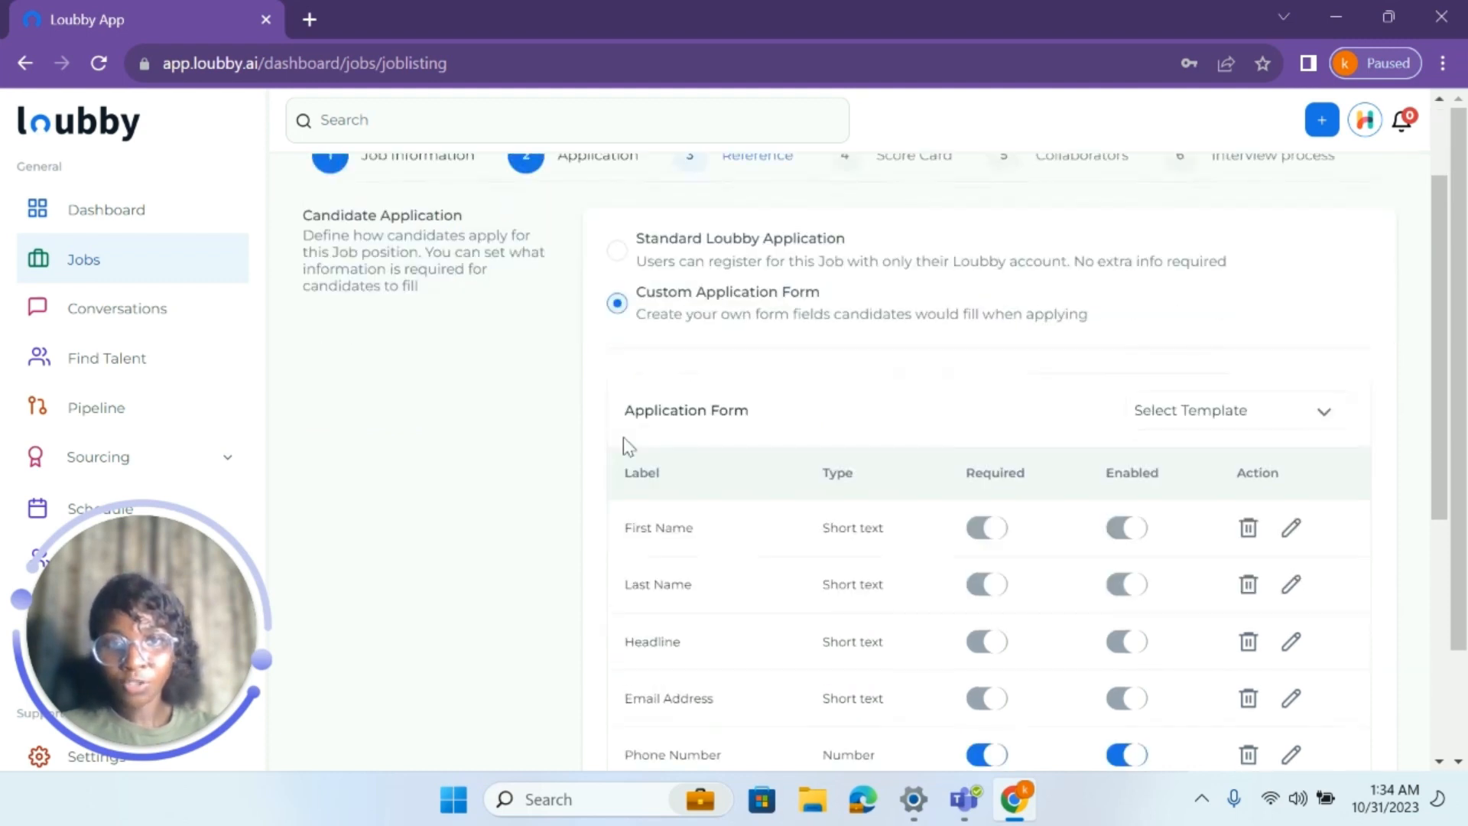
scroll(622, 437, down, 1)
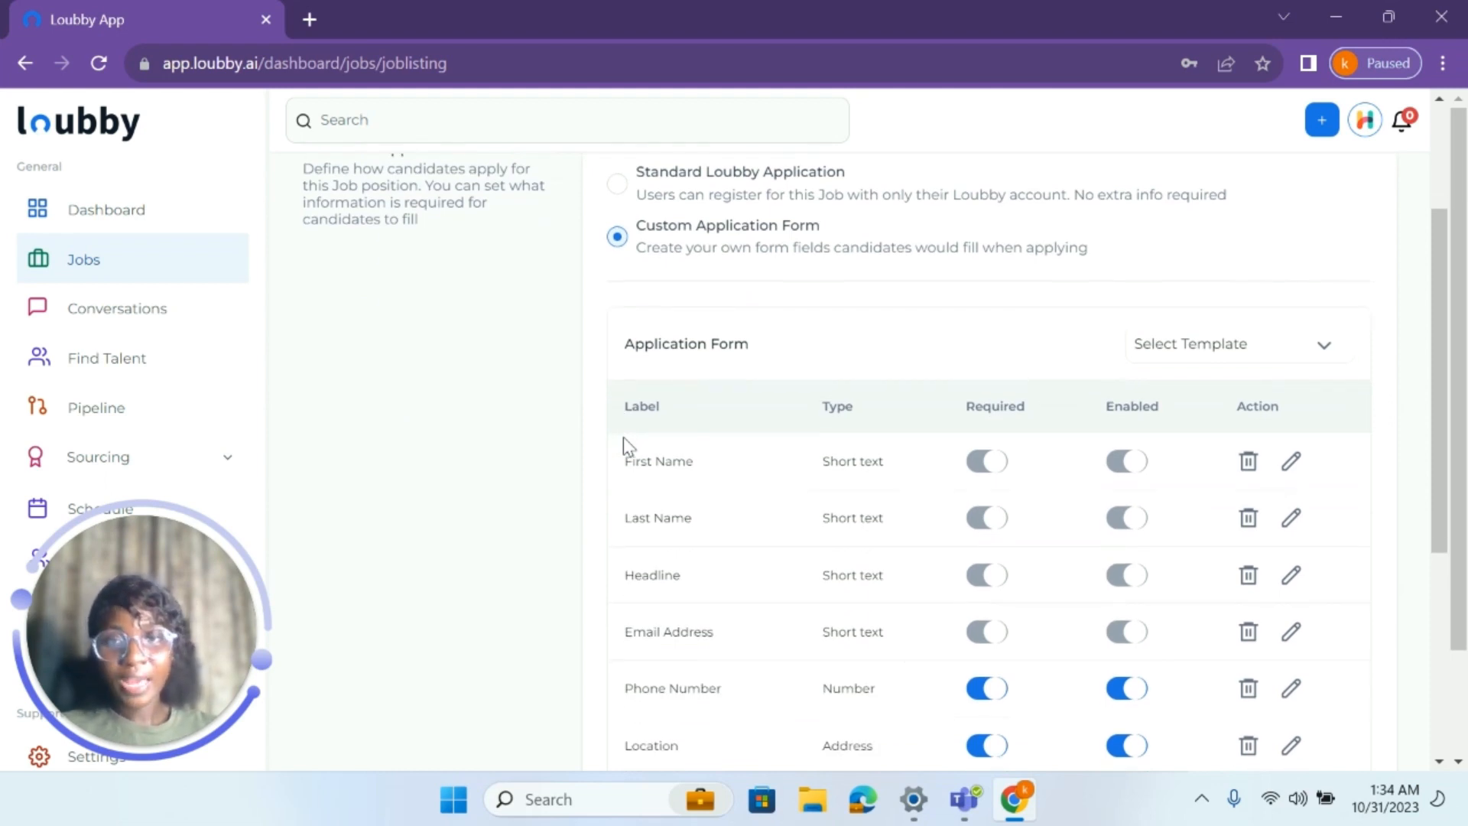
scroll(622, 437, down, 1)
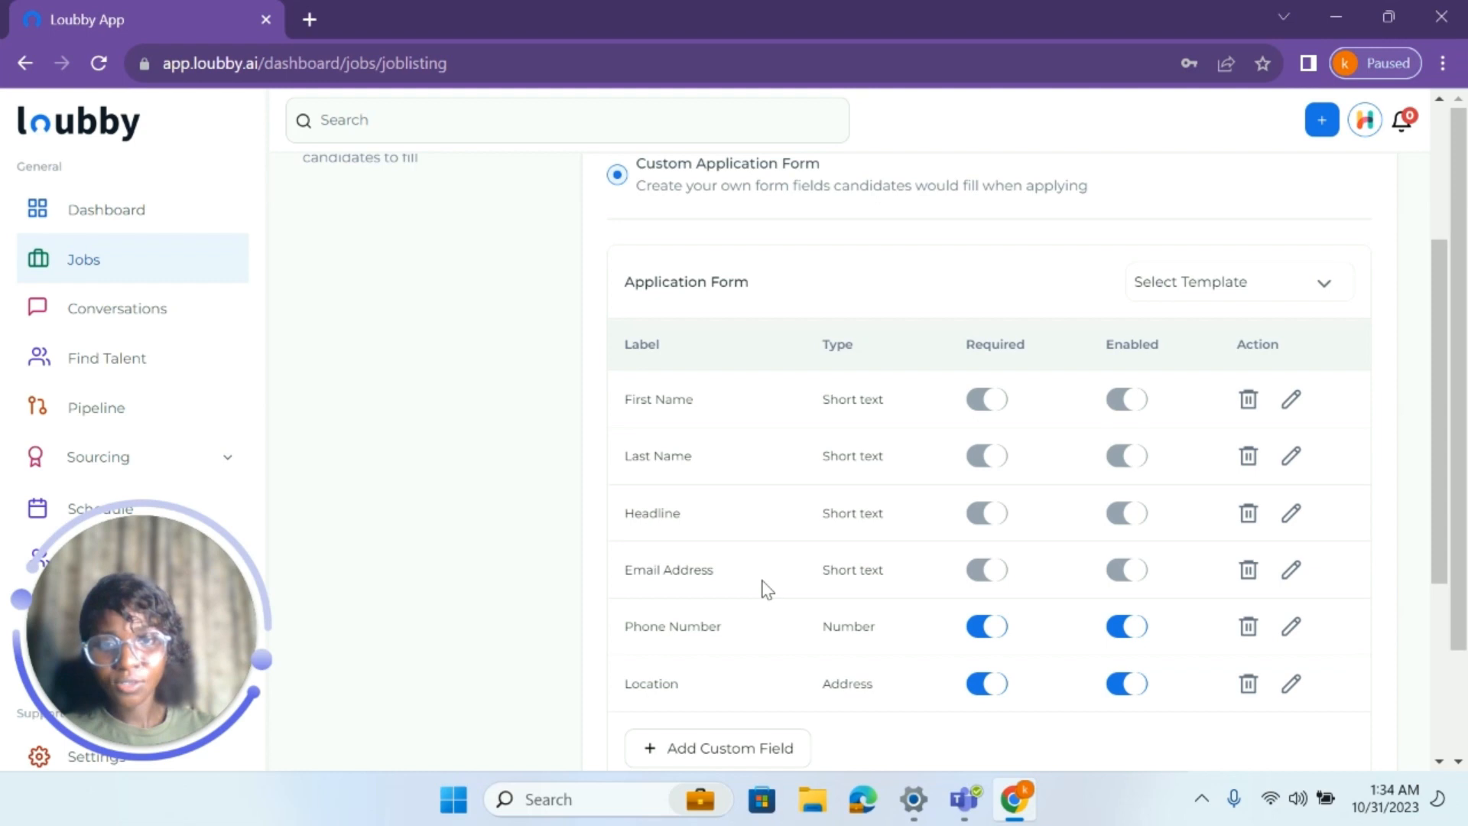
scroll(764, 585, down, 2)
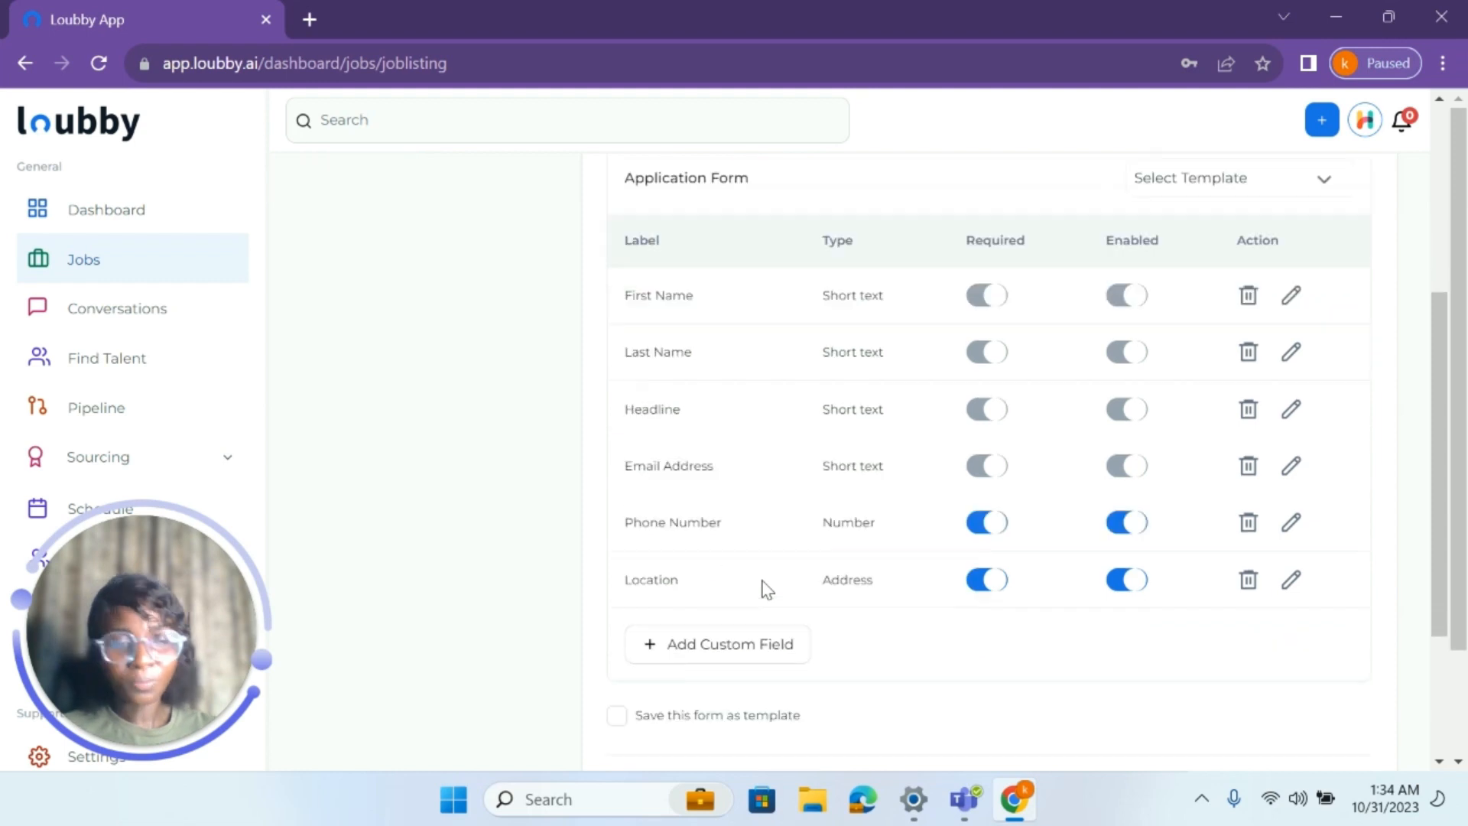
Examine the settings for adding a custom field to the application form, without adding a field.
click(719, 634)
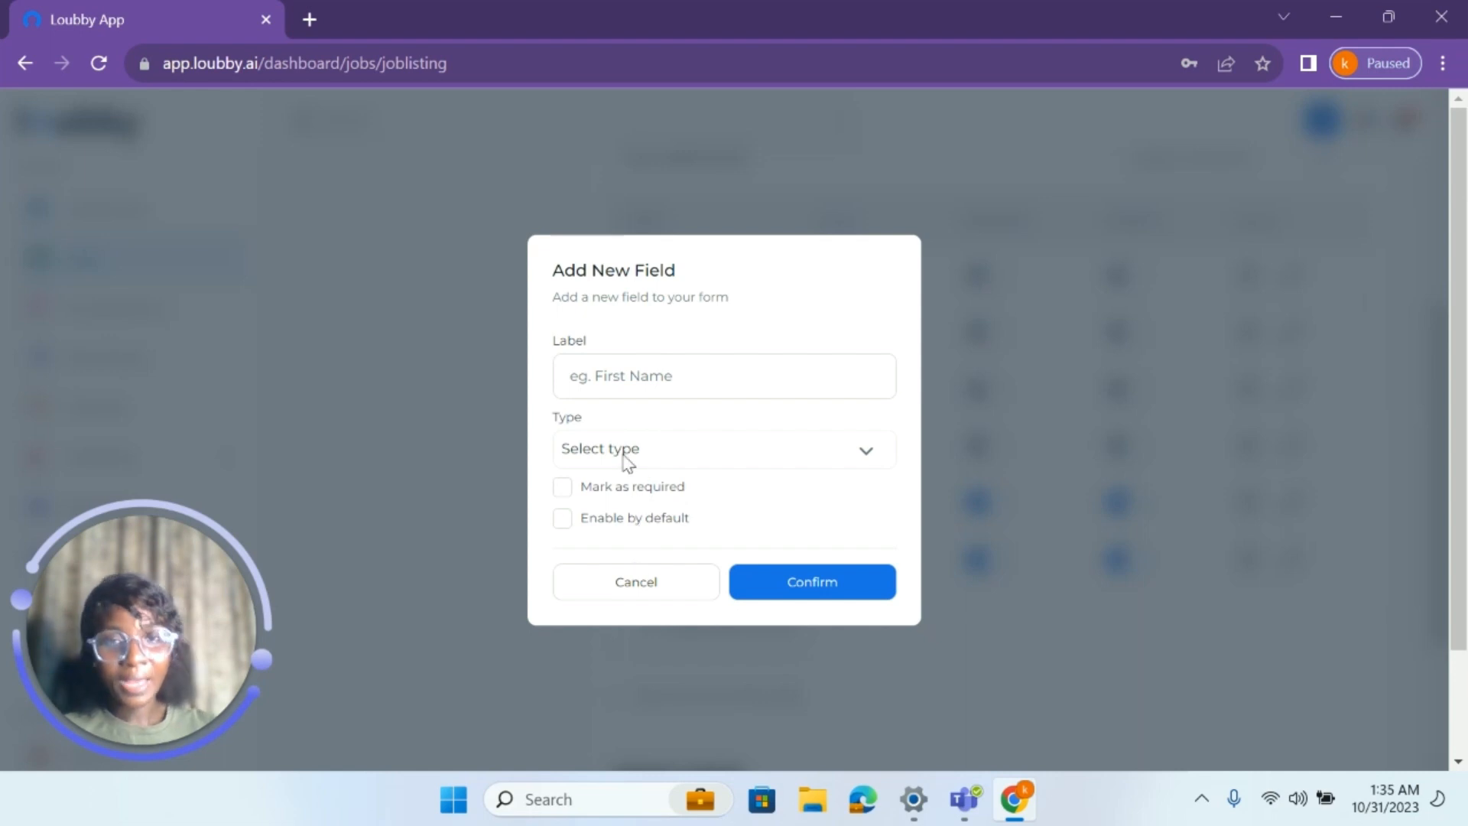
click(658, 589)
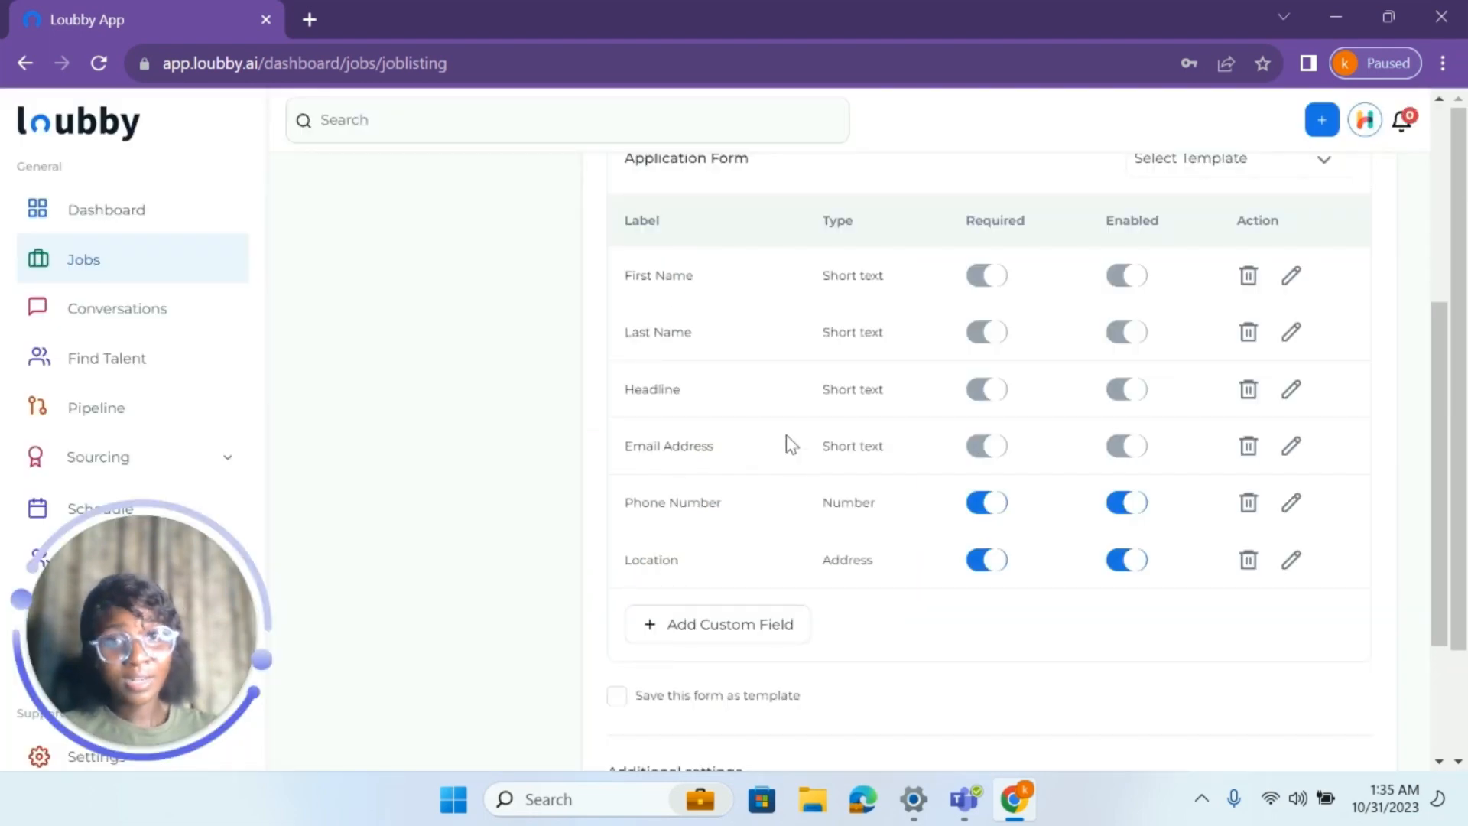
scroll(859, 548, down, 2)
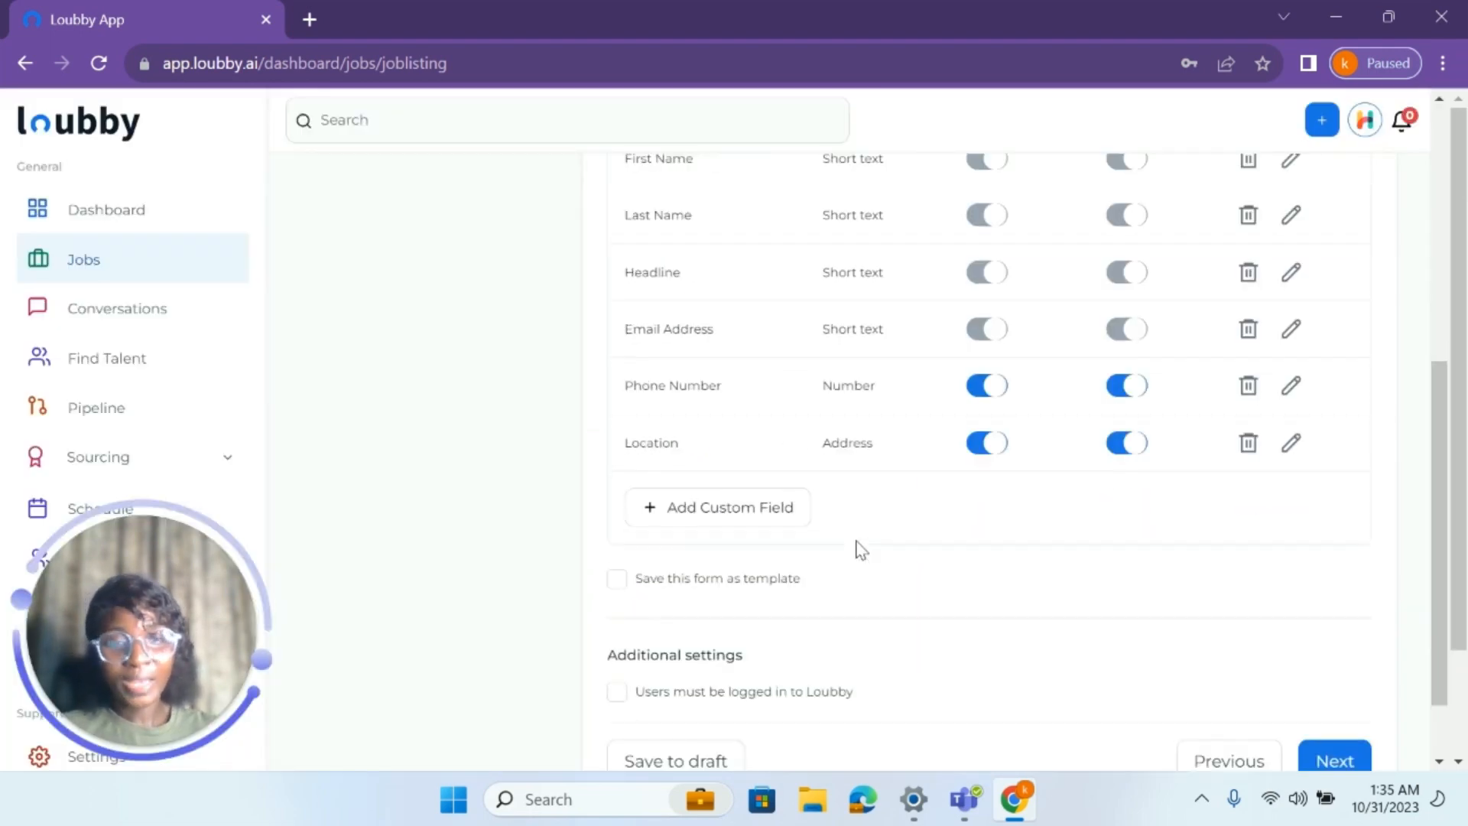
scroll(832, 420, up, 2)
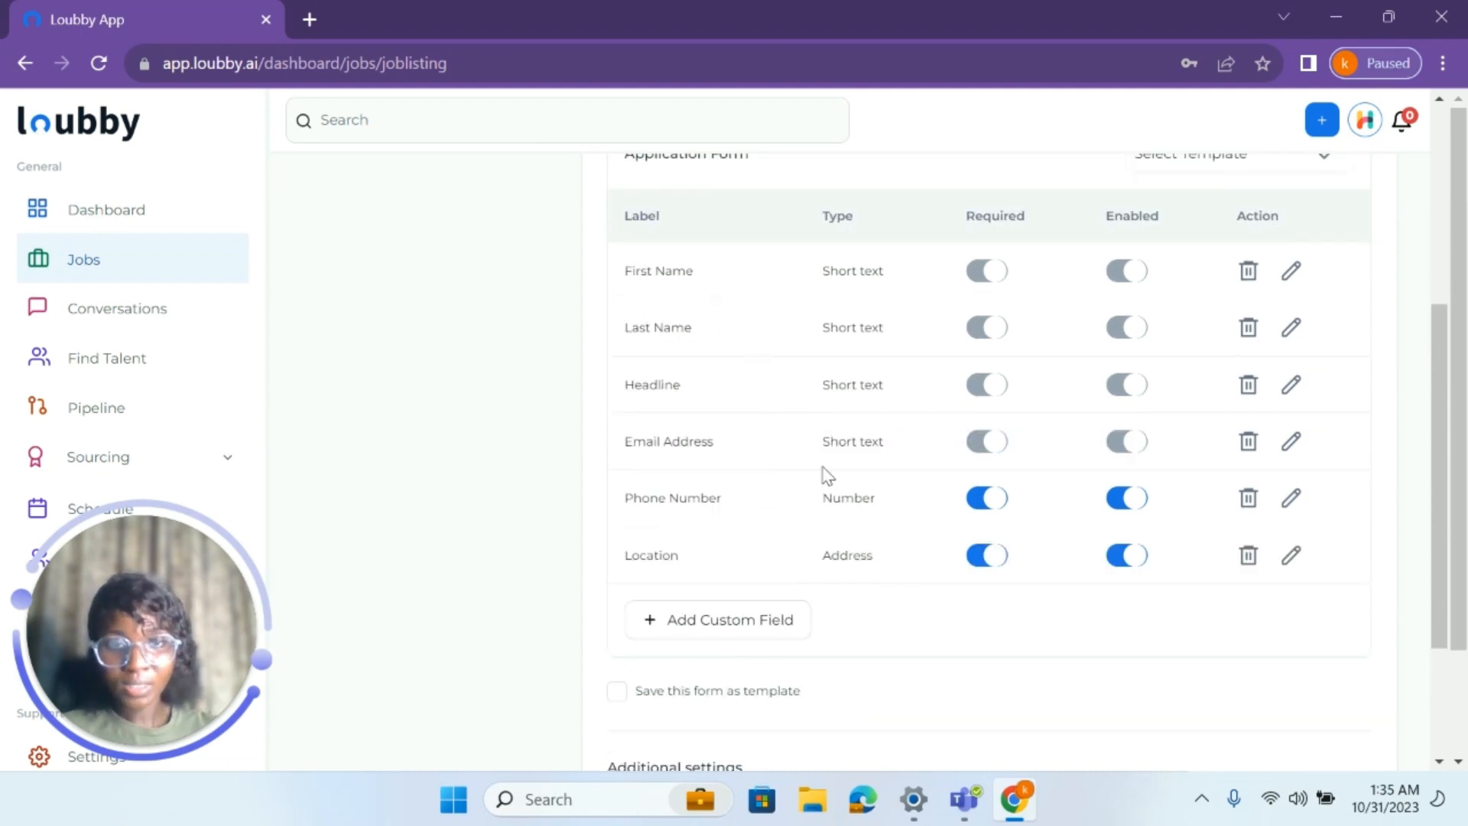
click(729, 625)
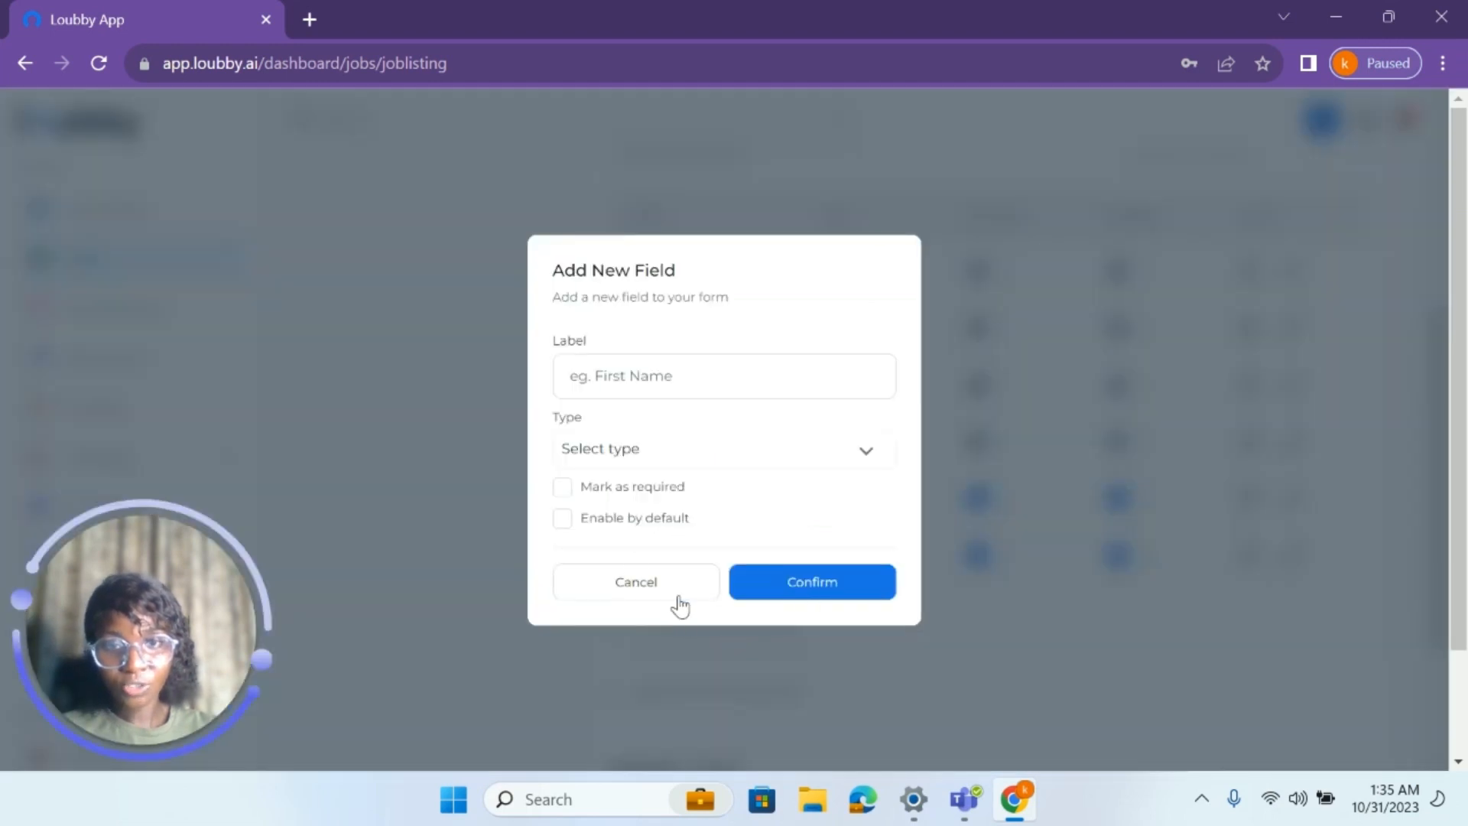
click(639, 593)
Switch saving the application form as a template on and off again, and proceed to the Reference stage.
scroll(714, 403, down, 2)
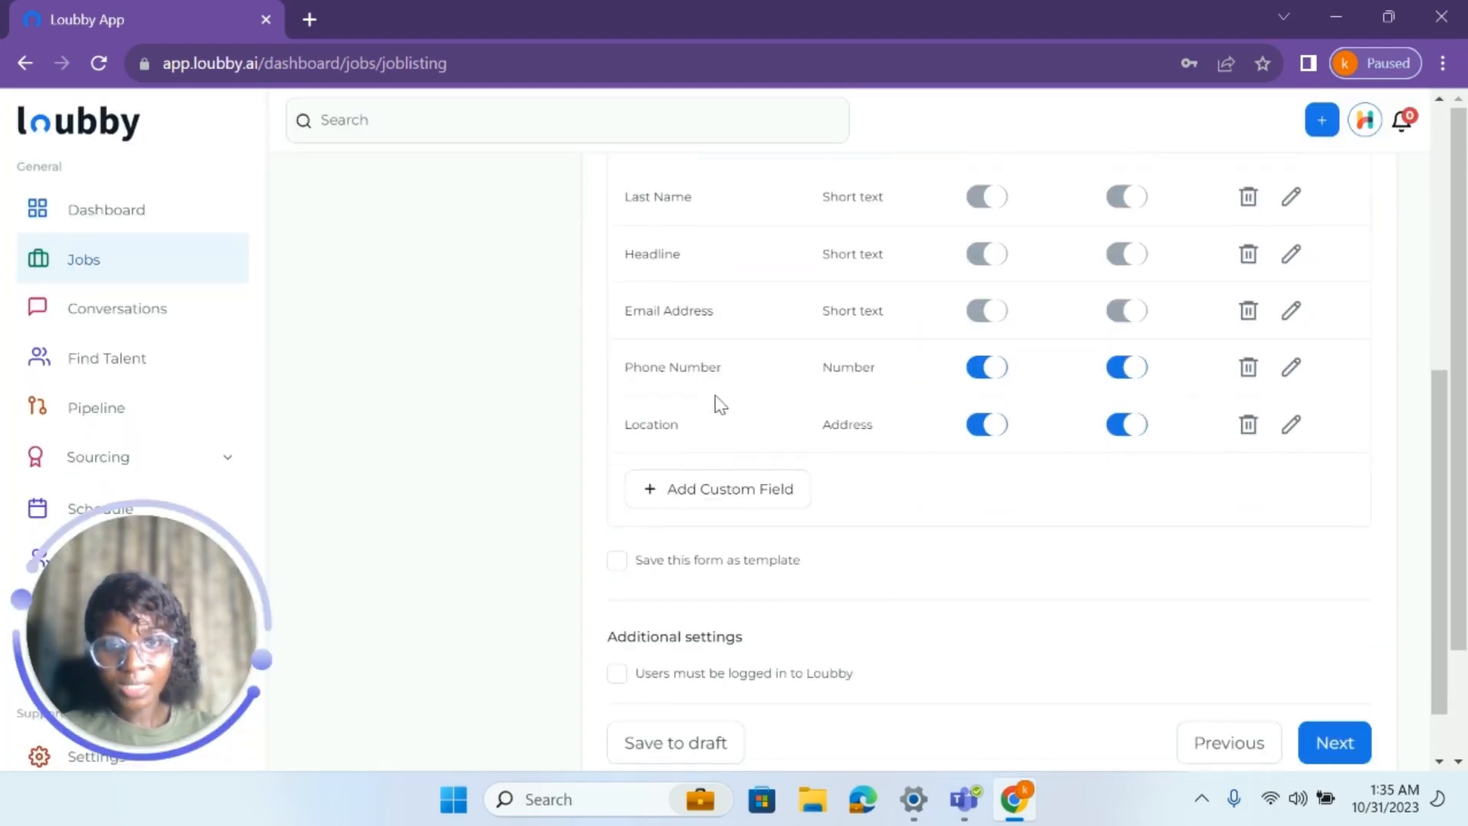
click(620, 567)
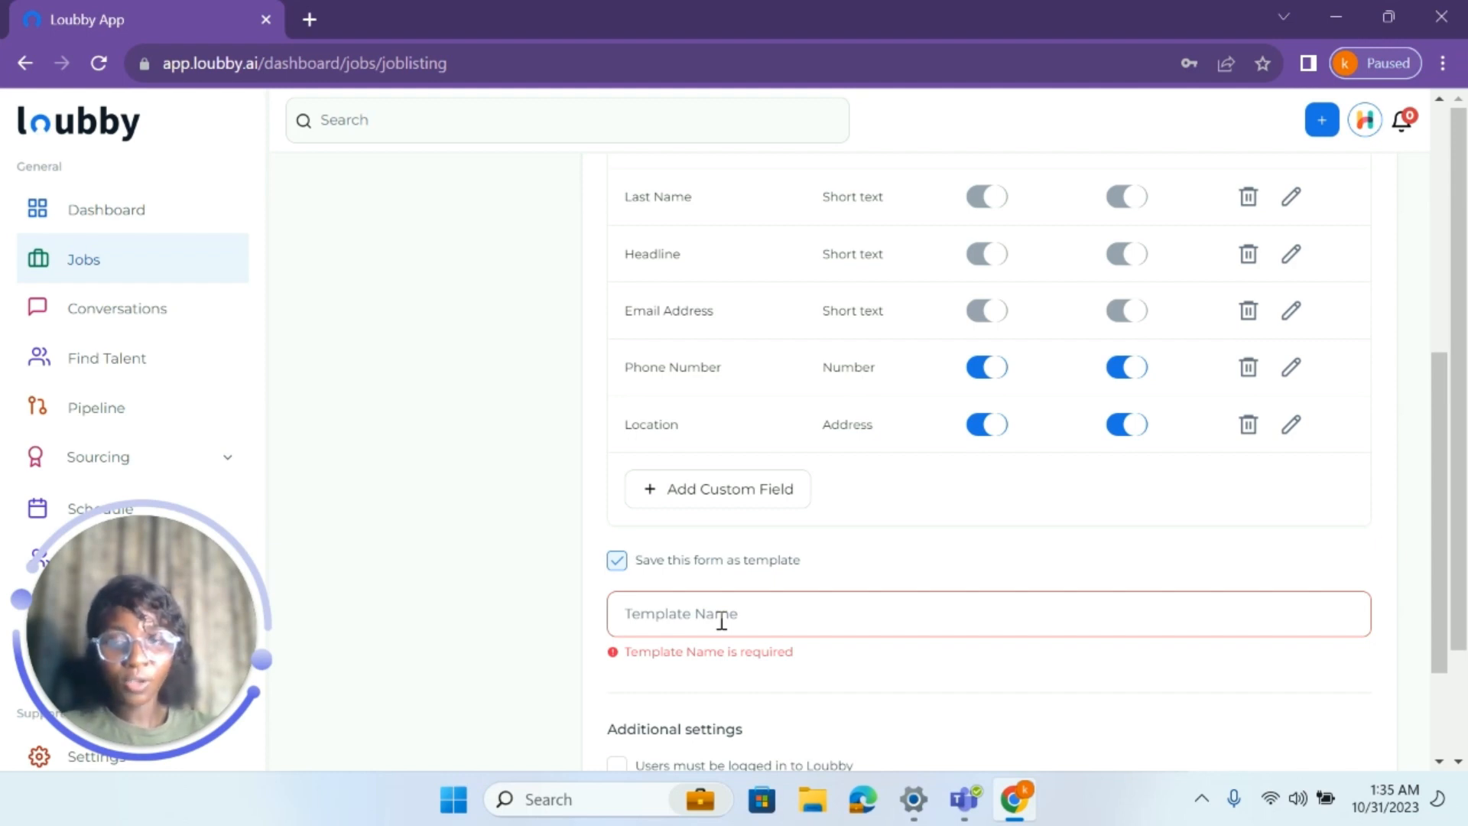
click(616, 565)
scroll(829, 489, down, 1)
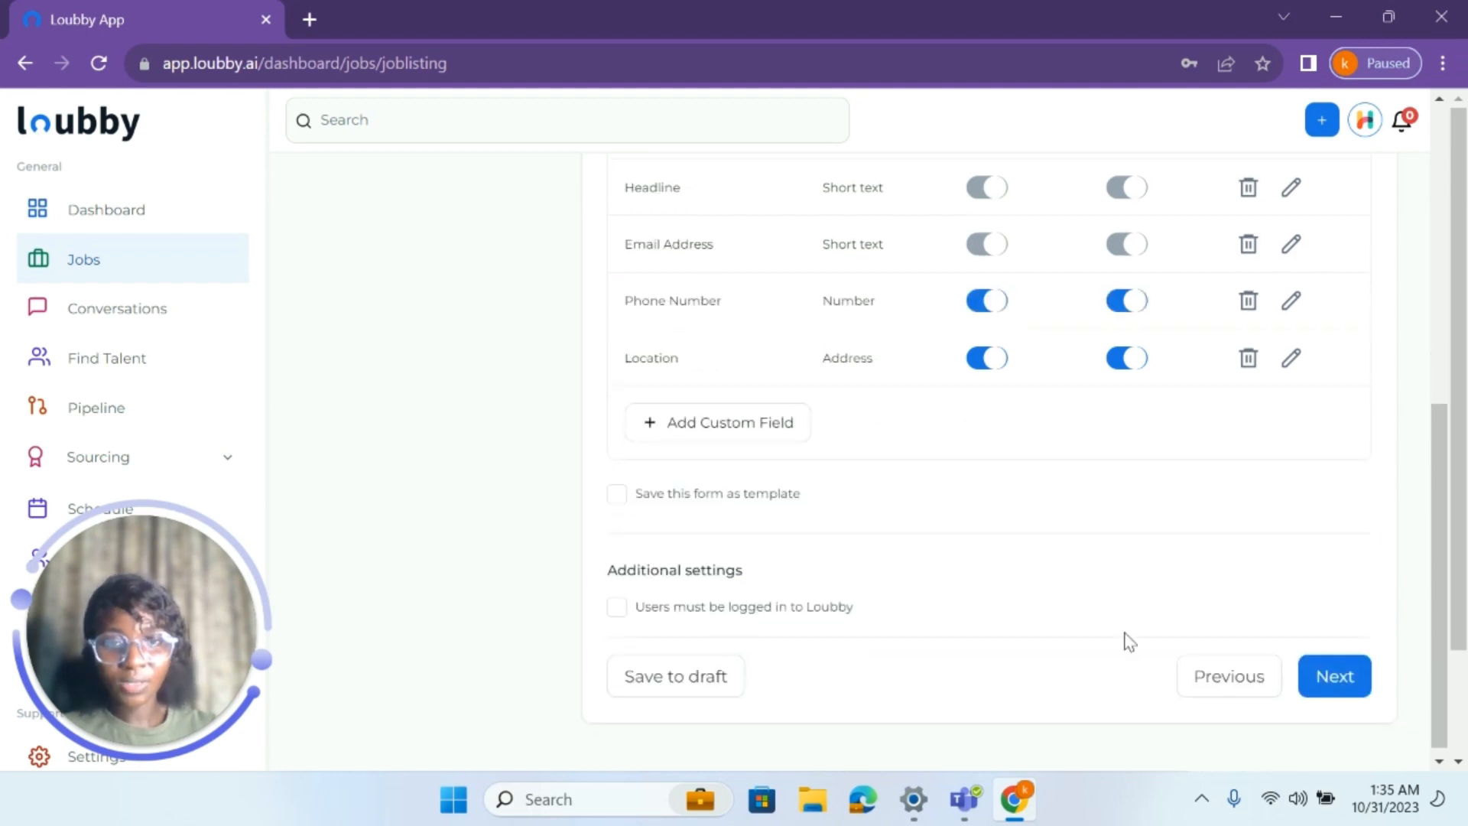
click(1325, 678)
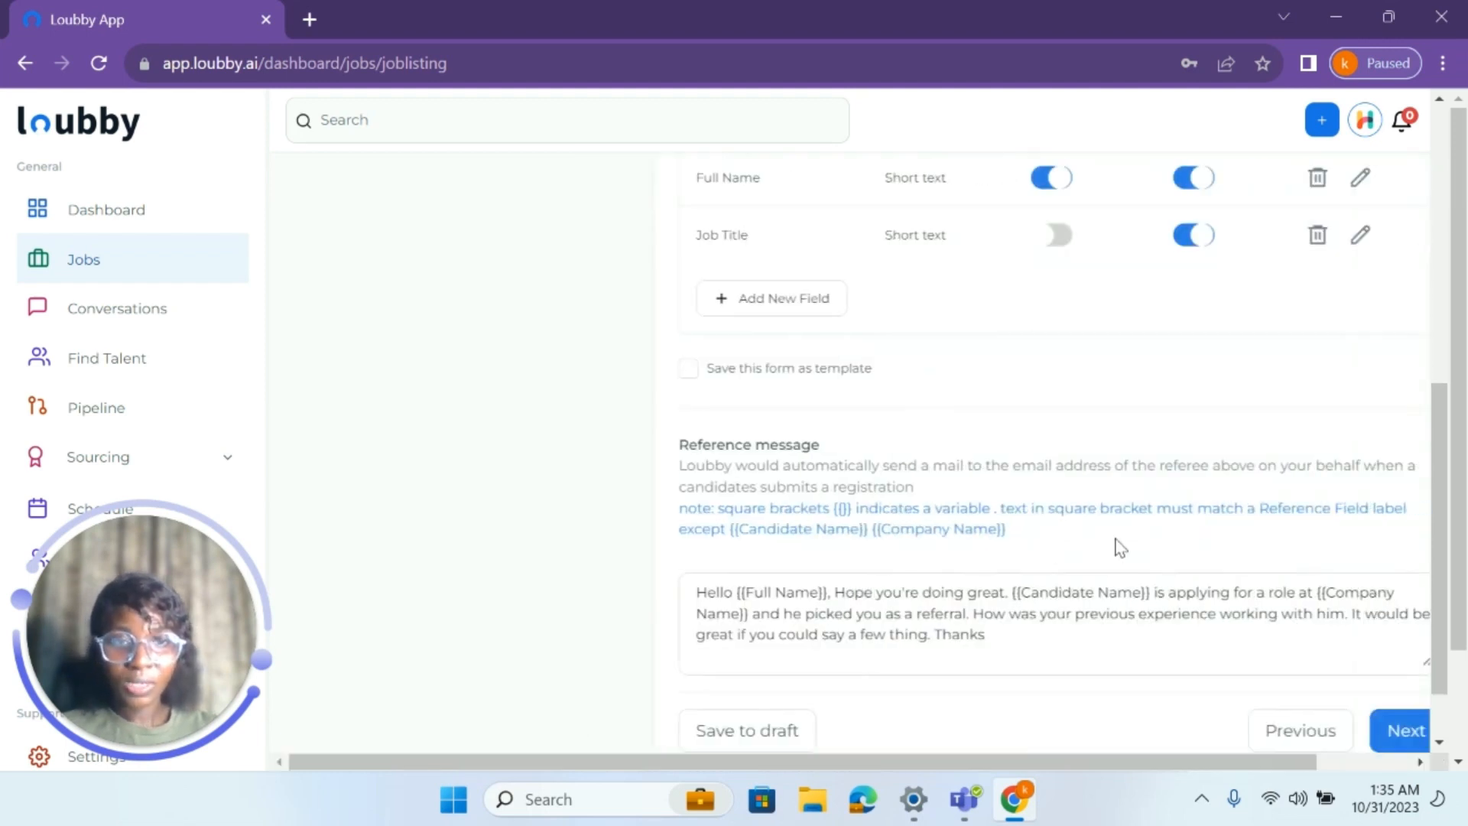
Set the number of references per candidate to 3.
scroll(1120, 547, up, 8)
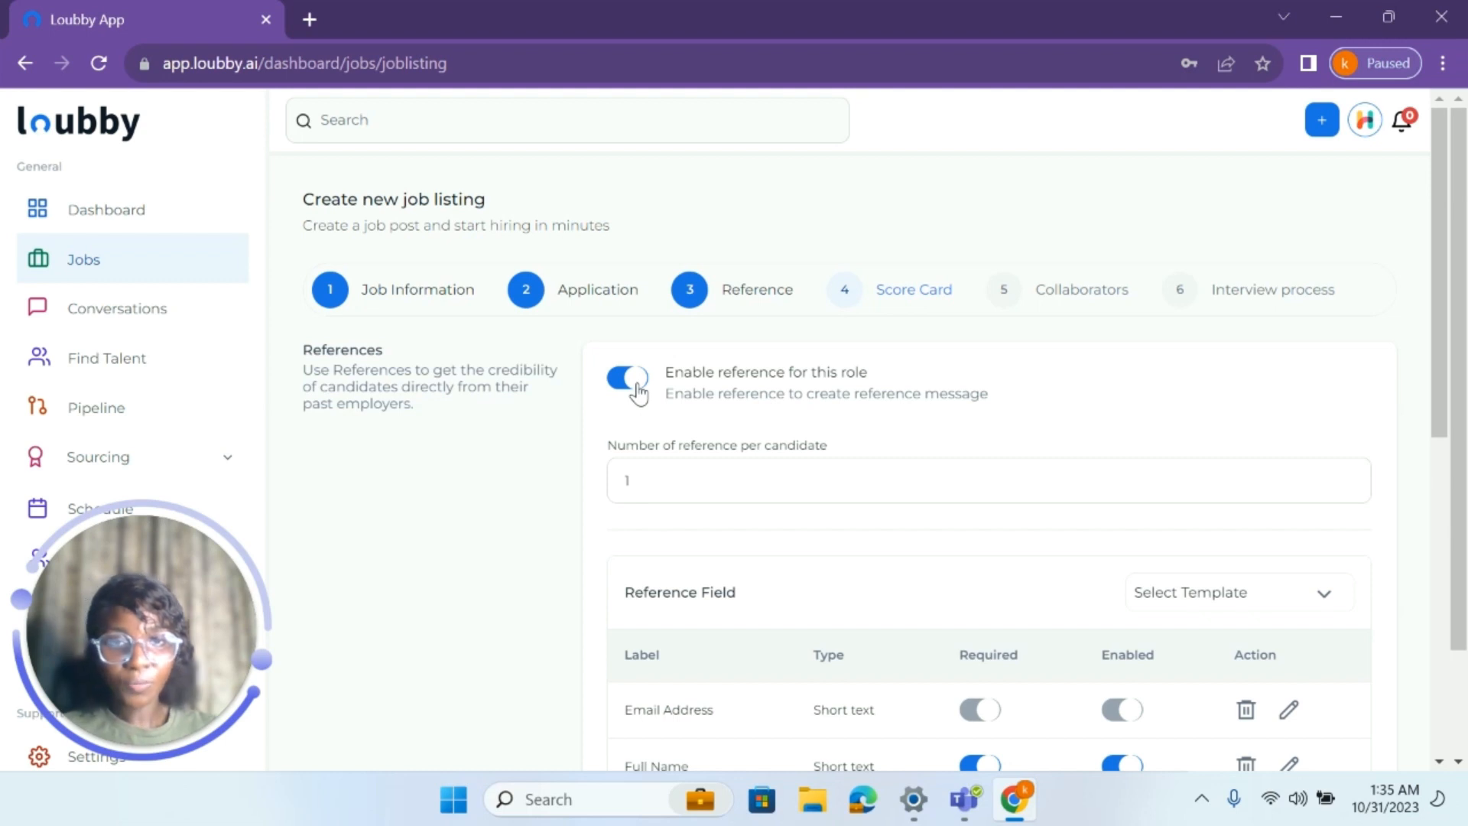
click(1317, 477)
click(1317, 478)
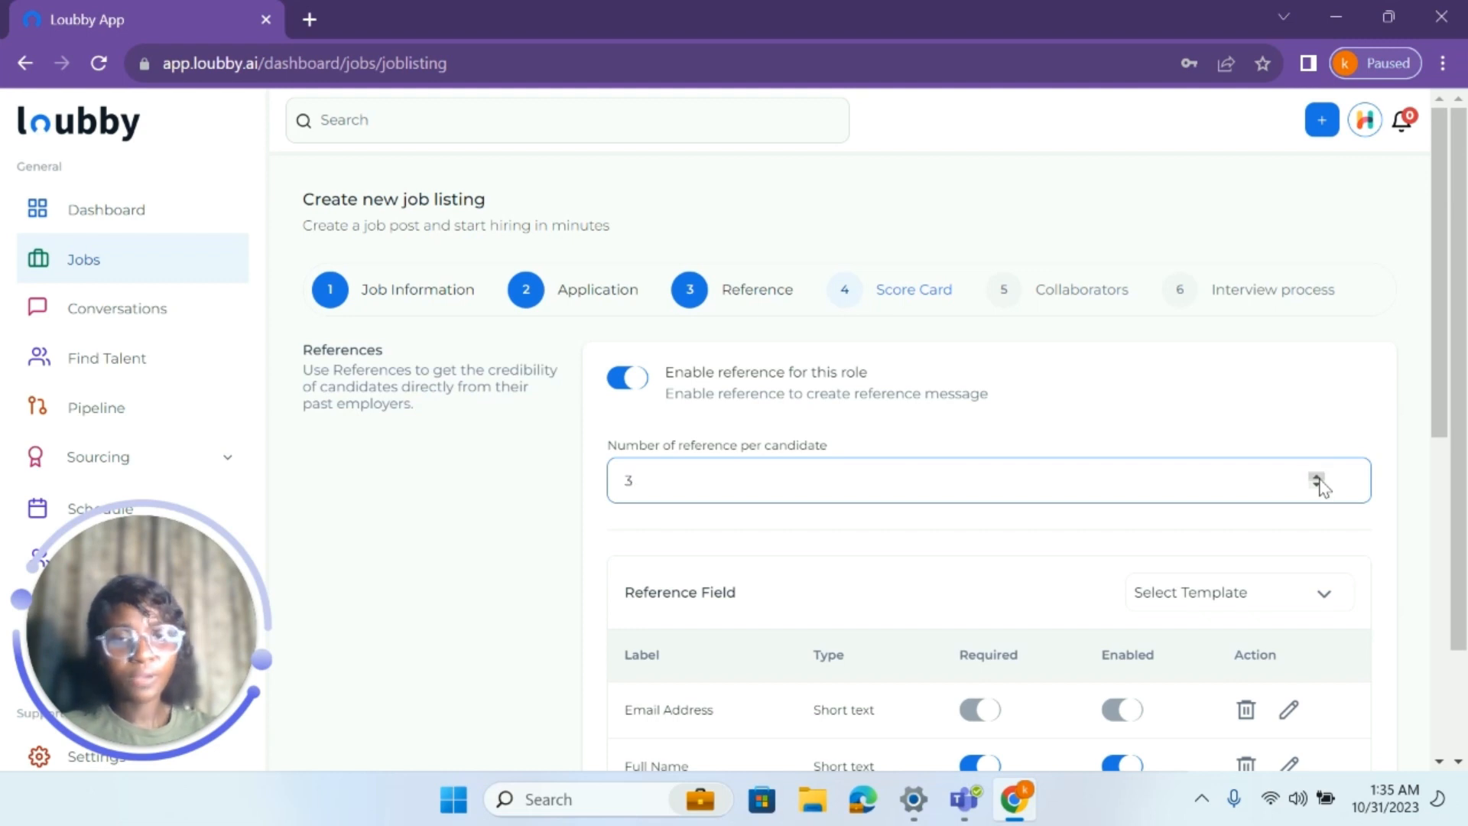
click(1317, 485)
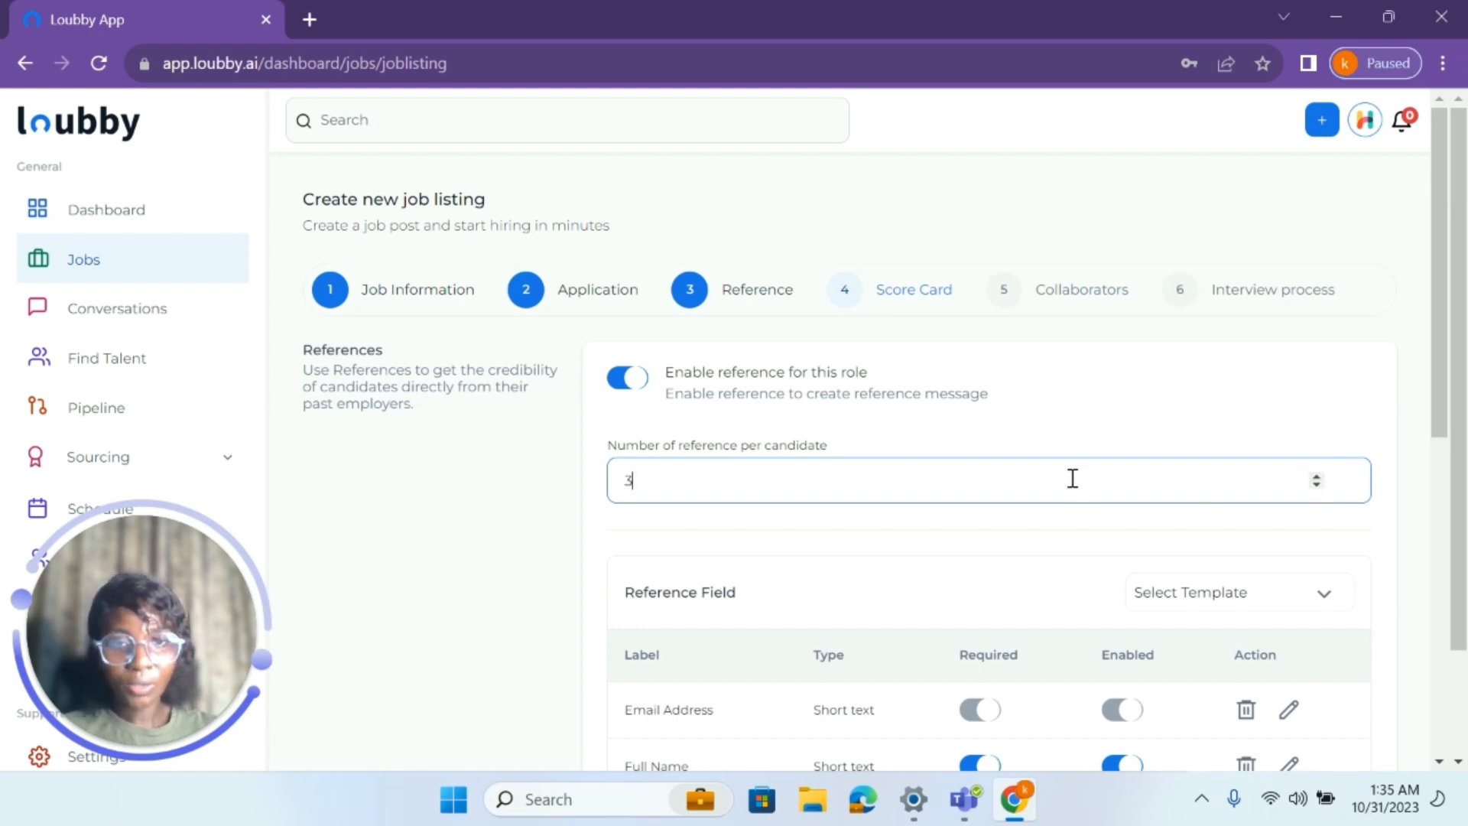
Change the ending of the reference message to "Thank you" and proceed to the Score Card stage.
scroll(1072, 481, down, 3)
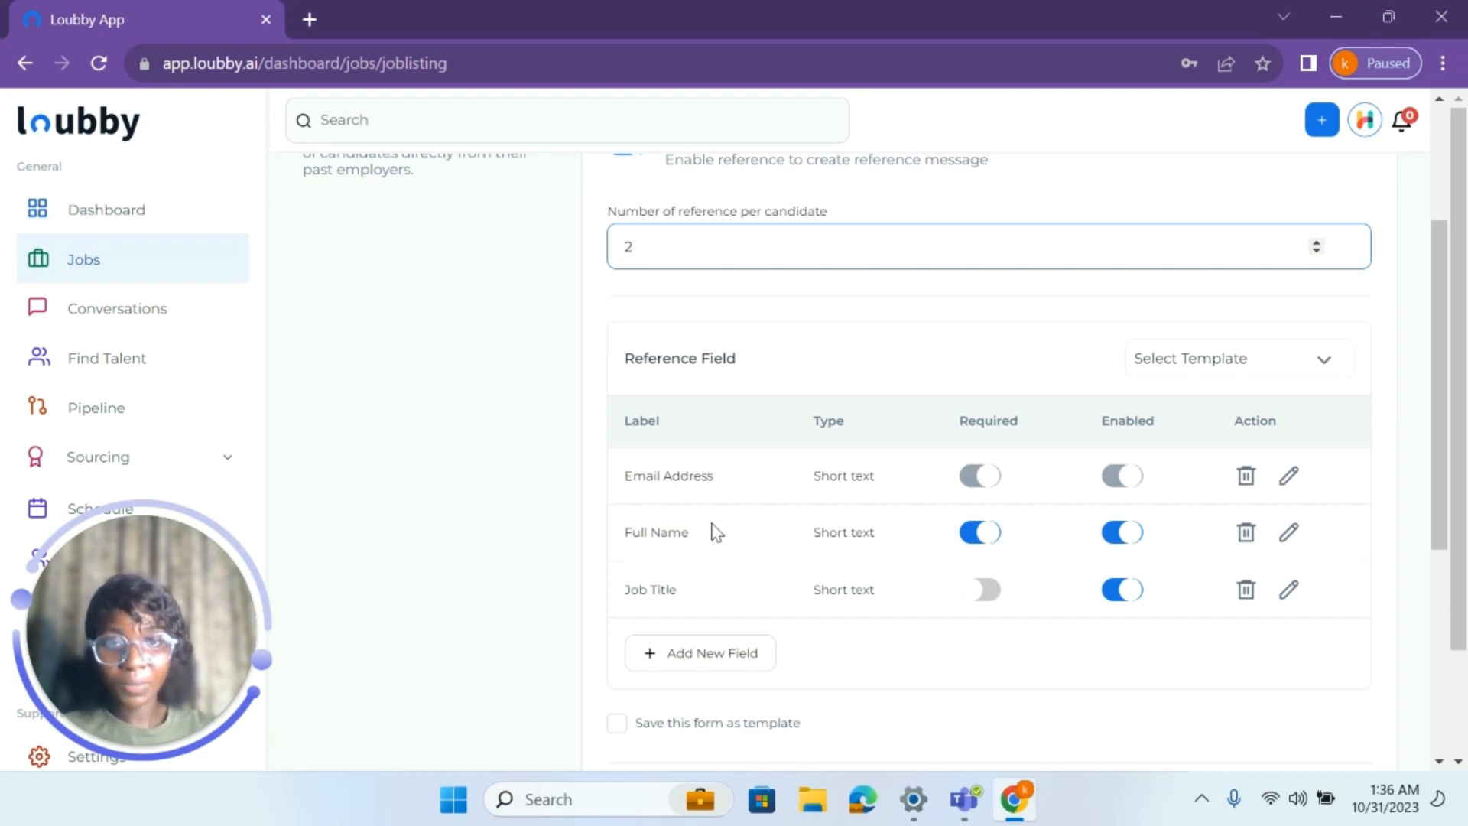
scroll(698, 538, down, 3)
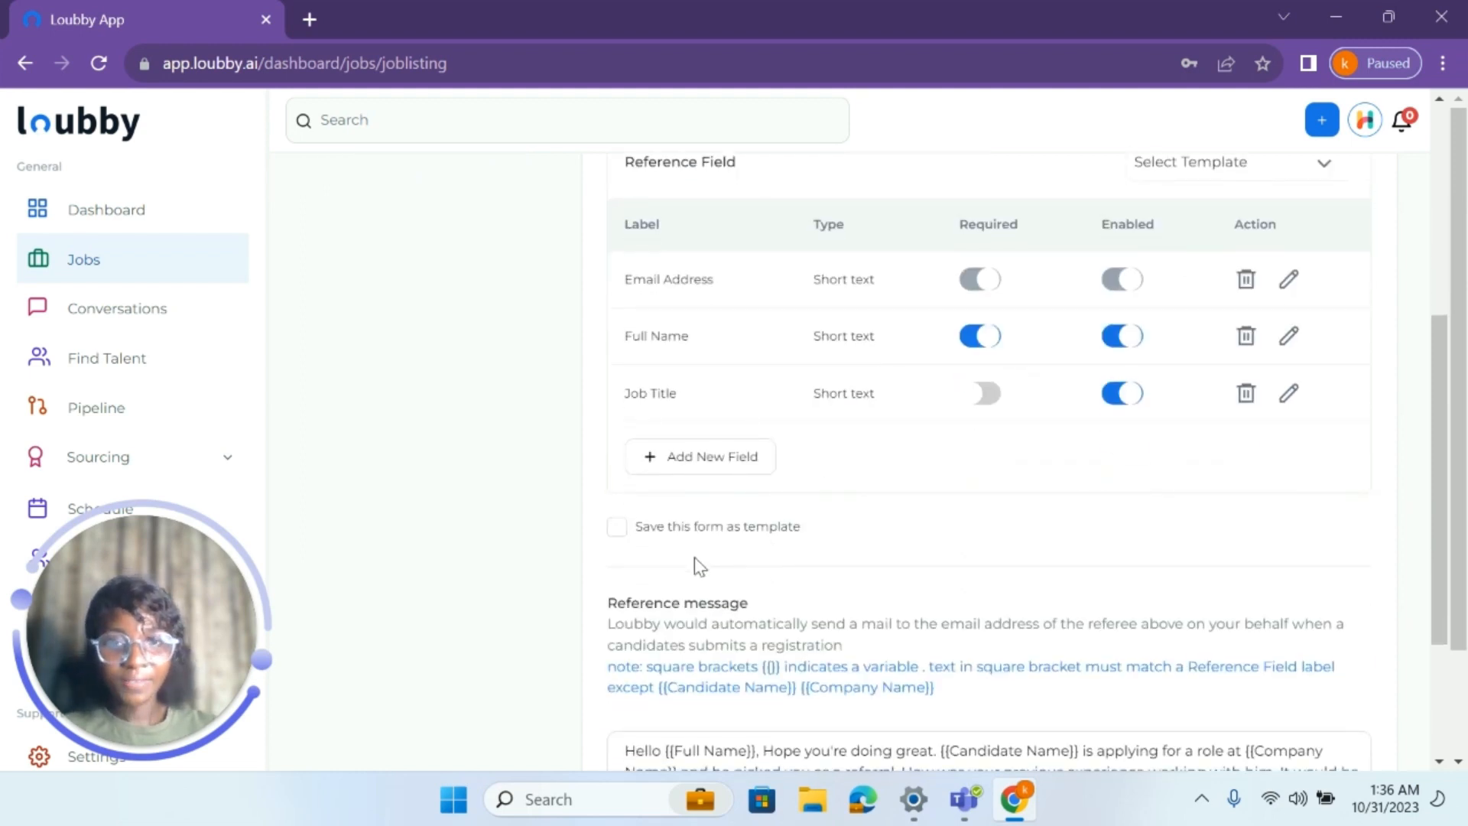
scroll(695, 559, down, 3)
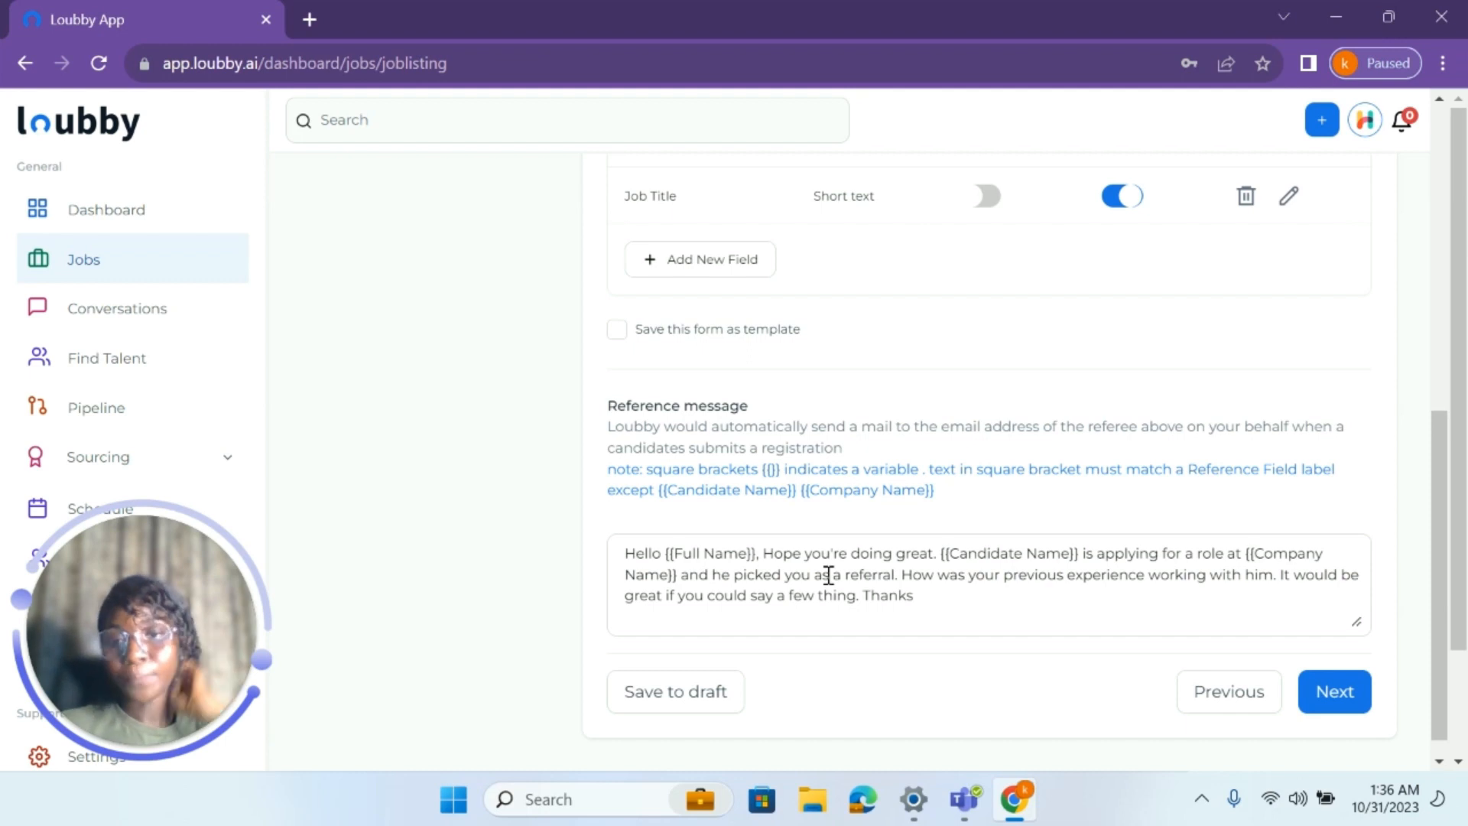
click(934, 592)
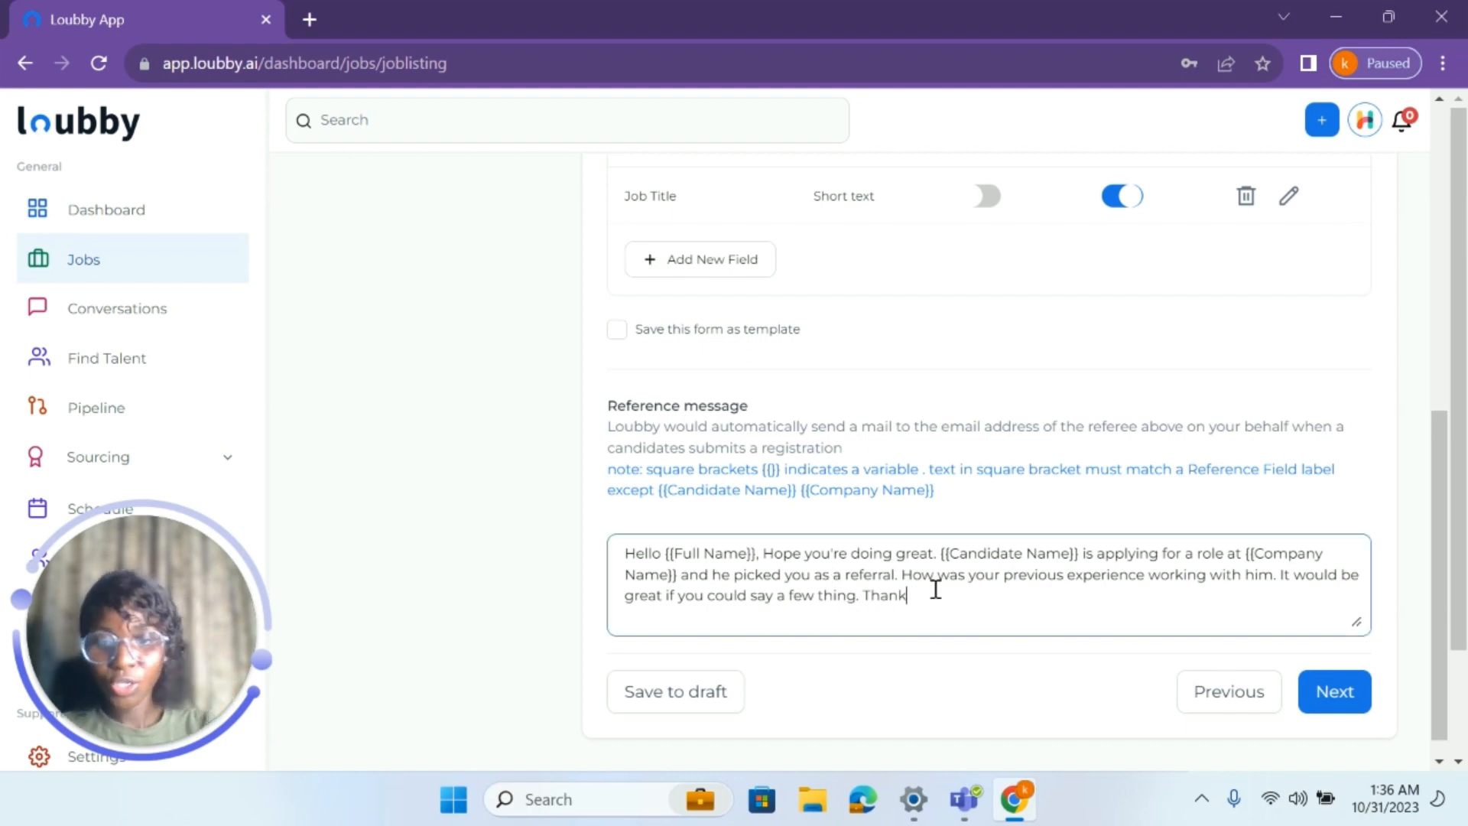
text(you)
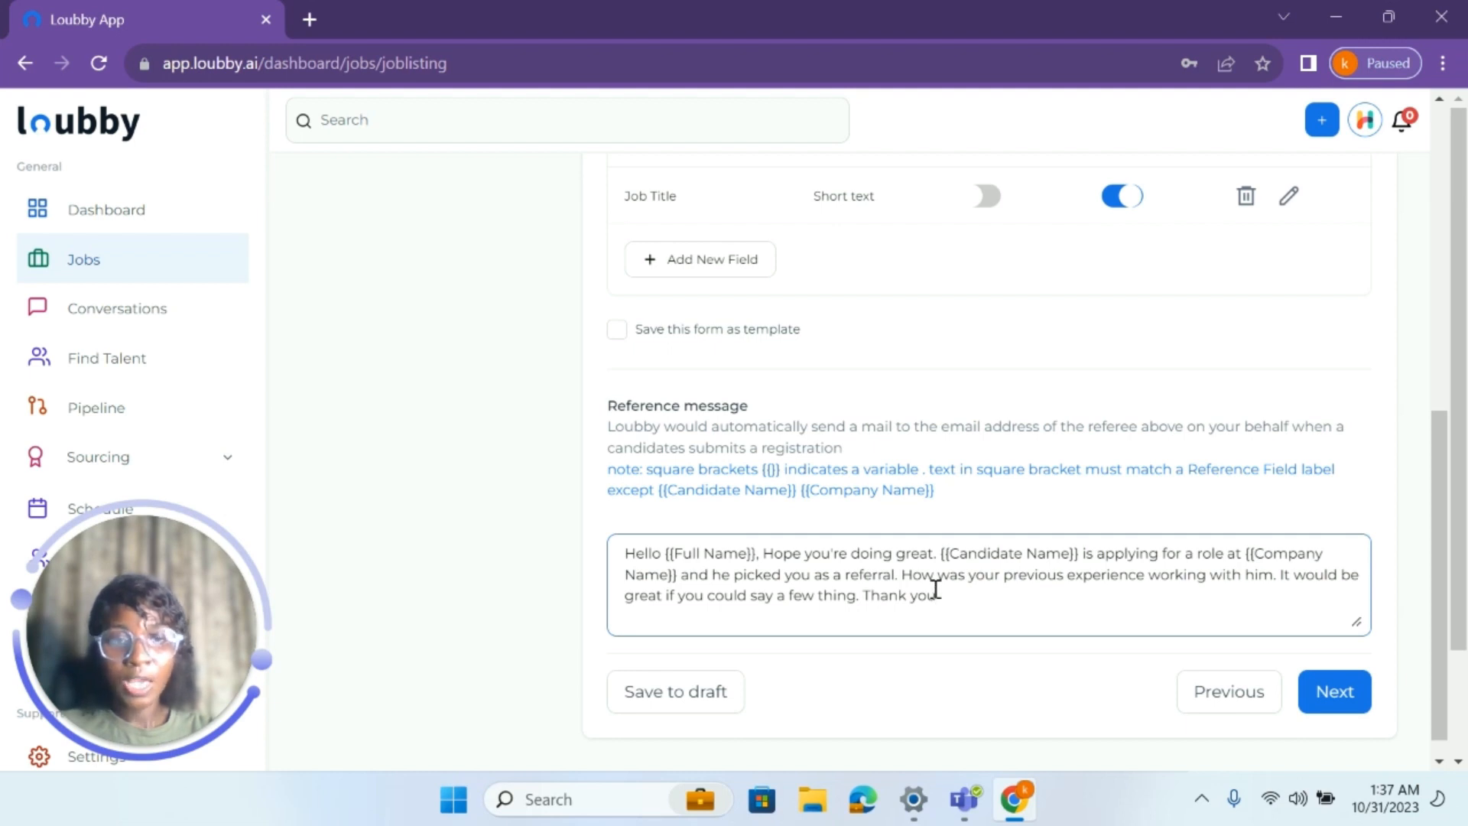
click(1342, 700)
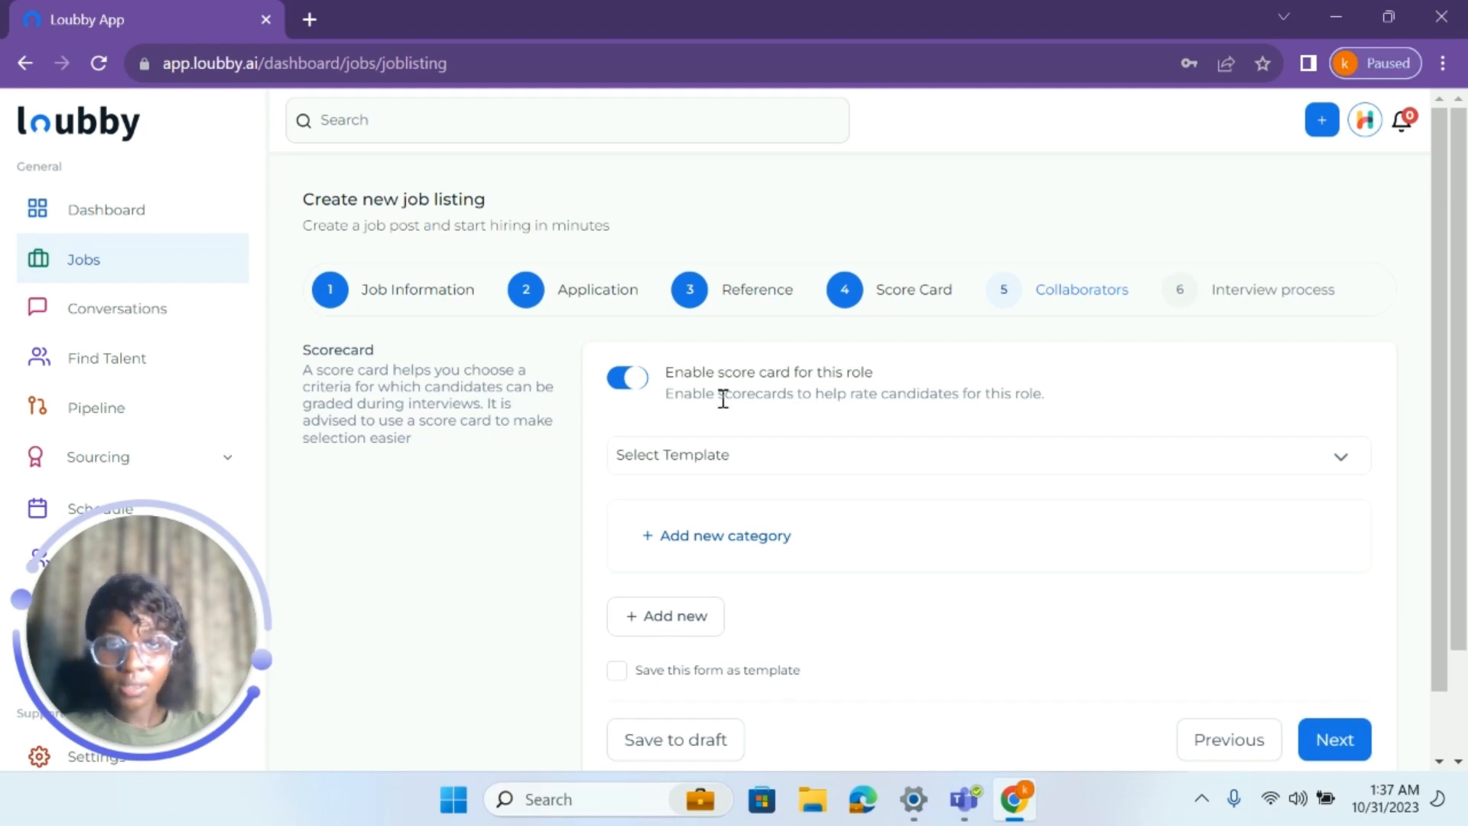
Add a scorecard category named "Experience Level" with the criterion "Test".
click(1129, 453)
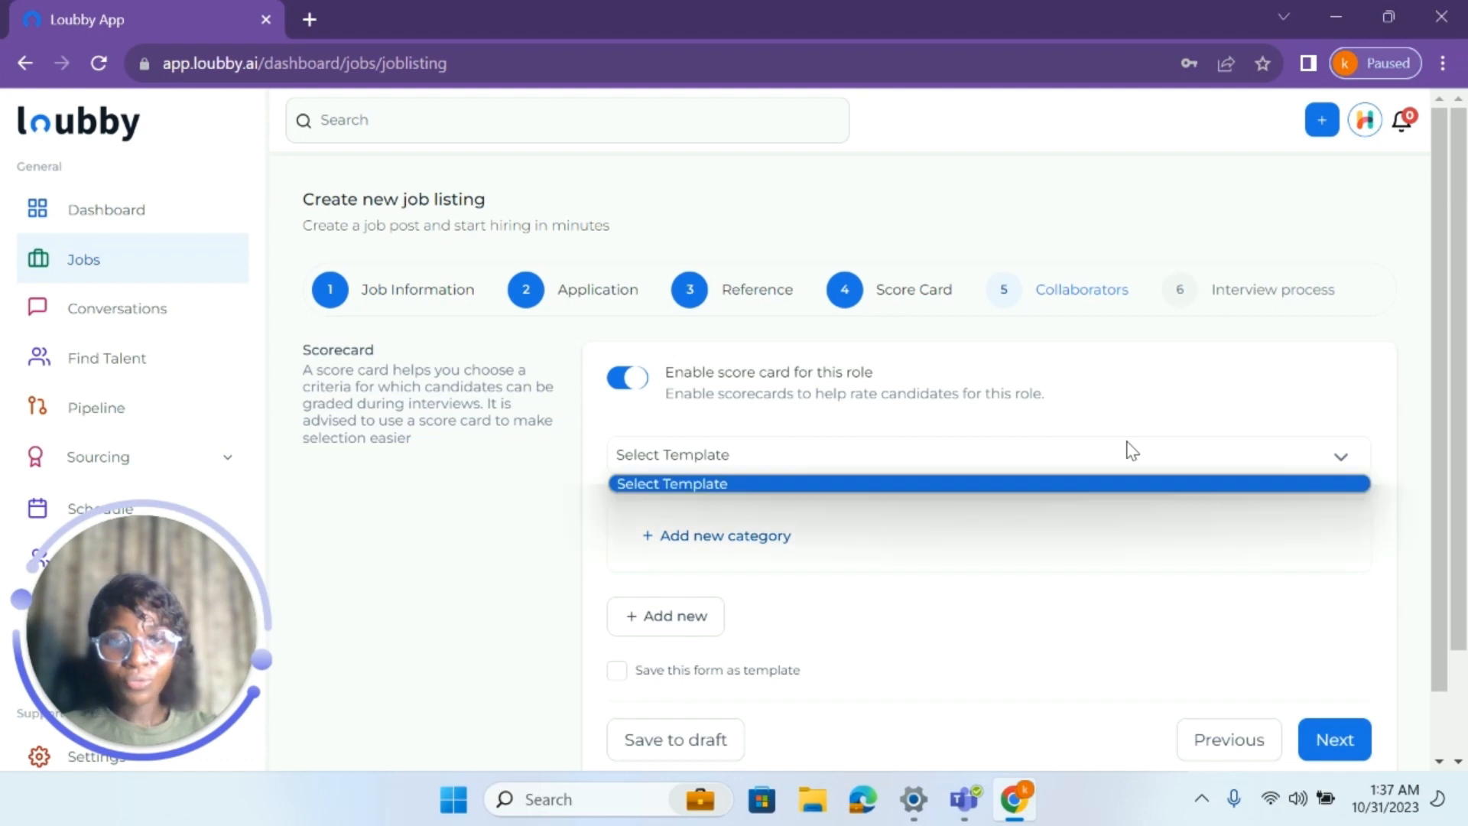
click(731, 545)
click(728, 541)
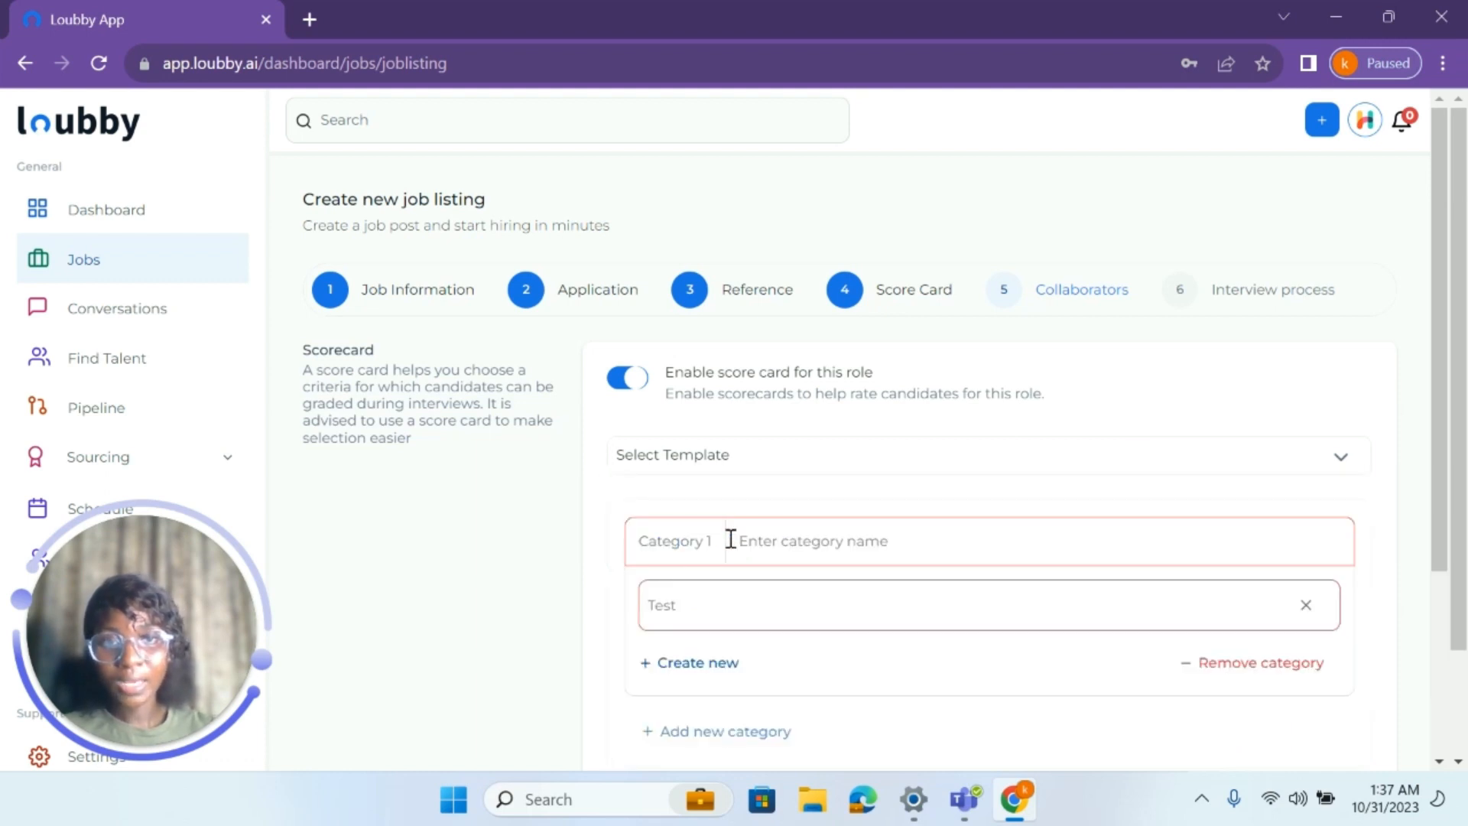
text(Experience)
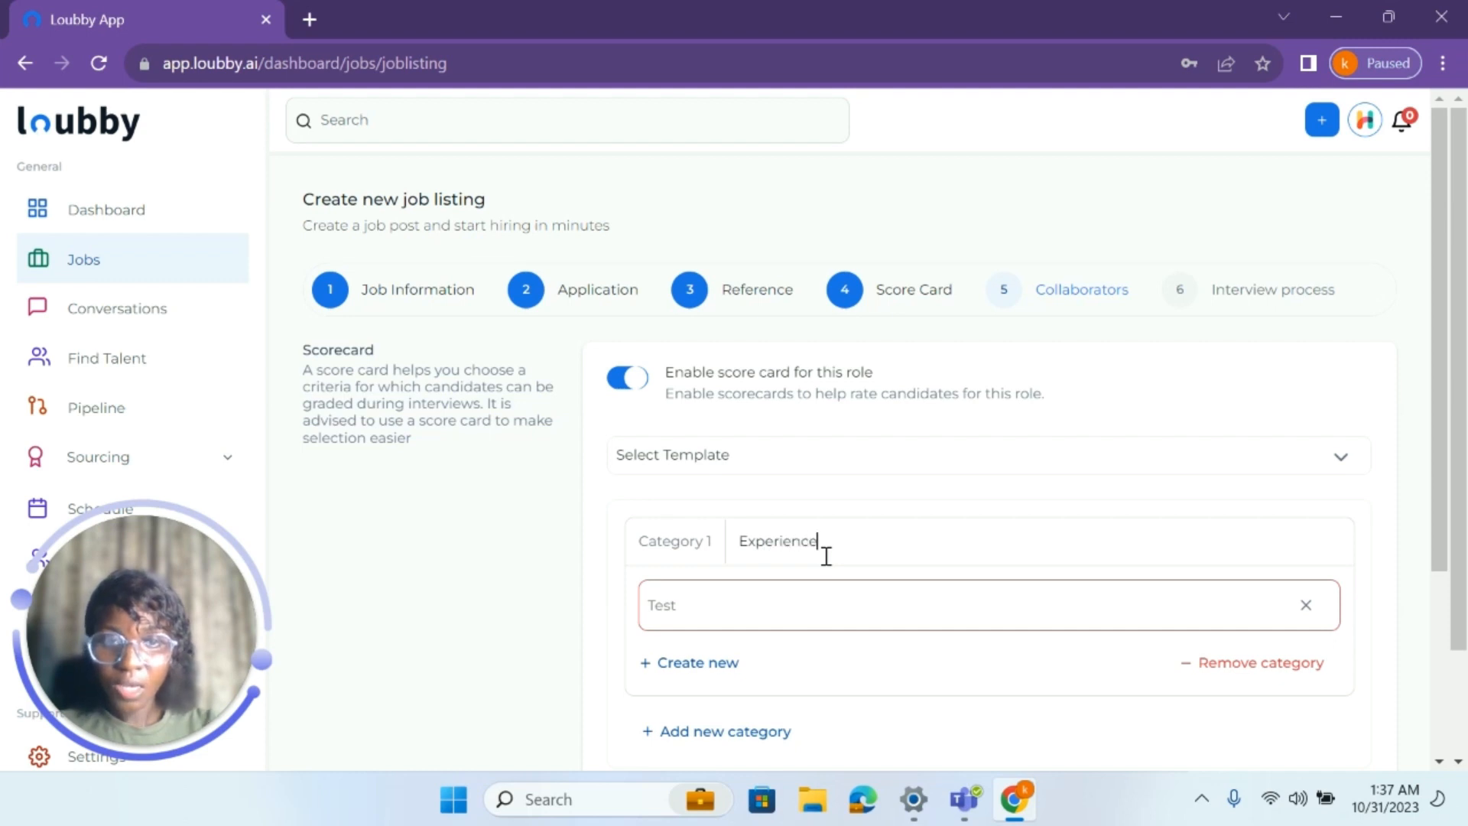
text( Level)
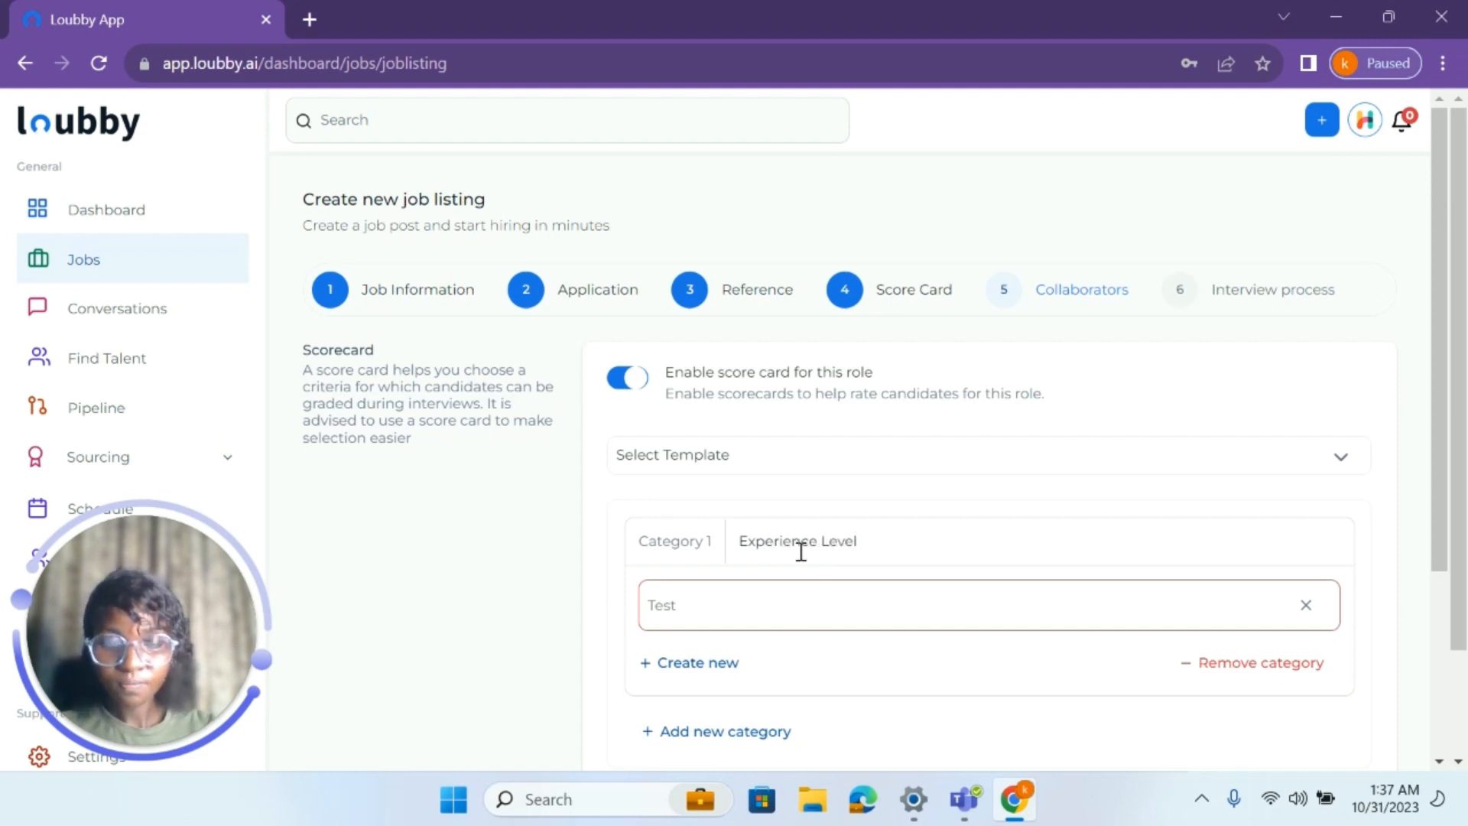
click(675, 607)
text(Test)
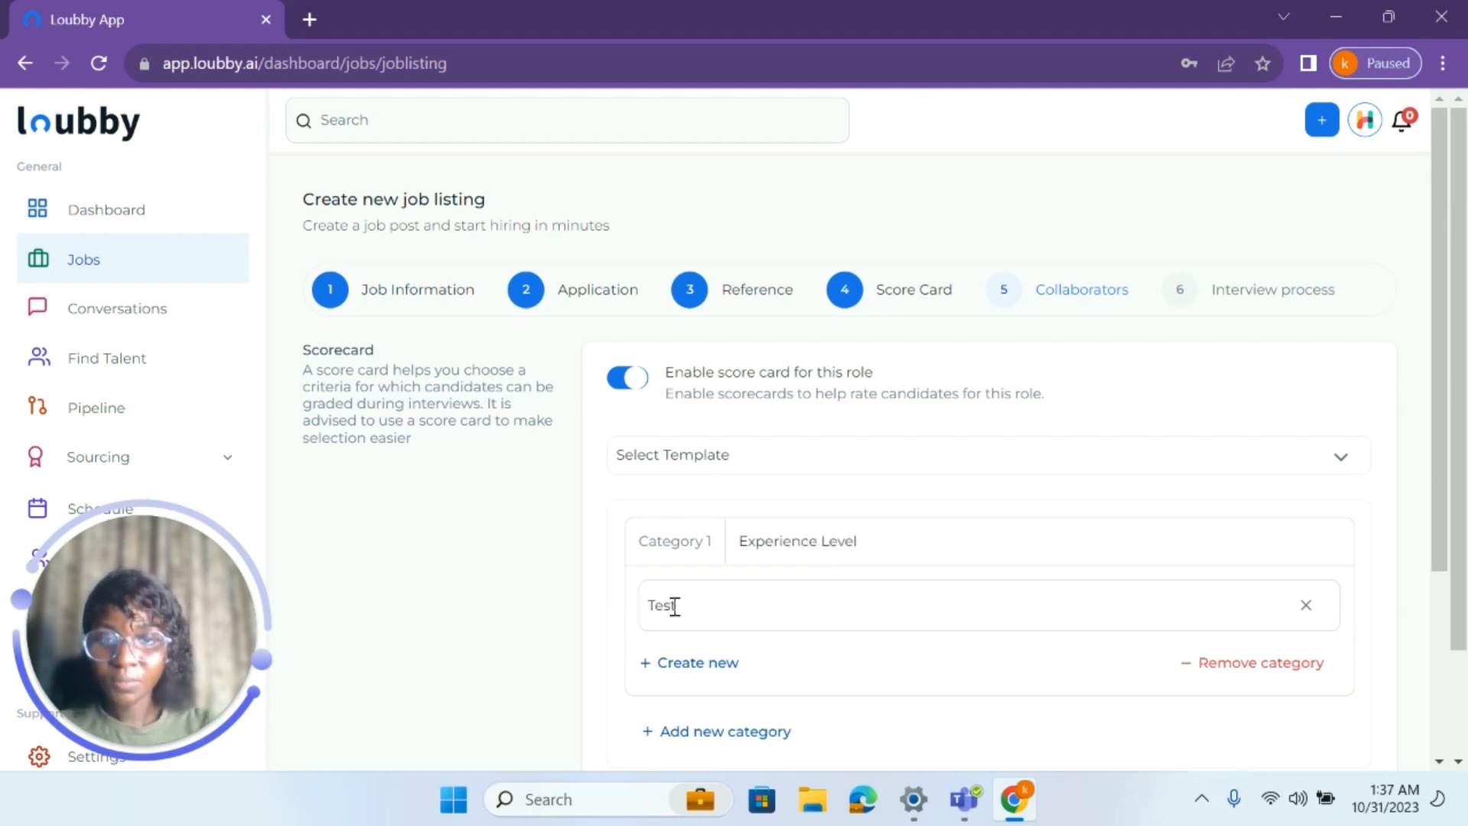
scroll(675, 605, down, 3)
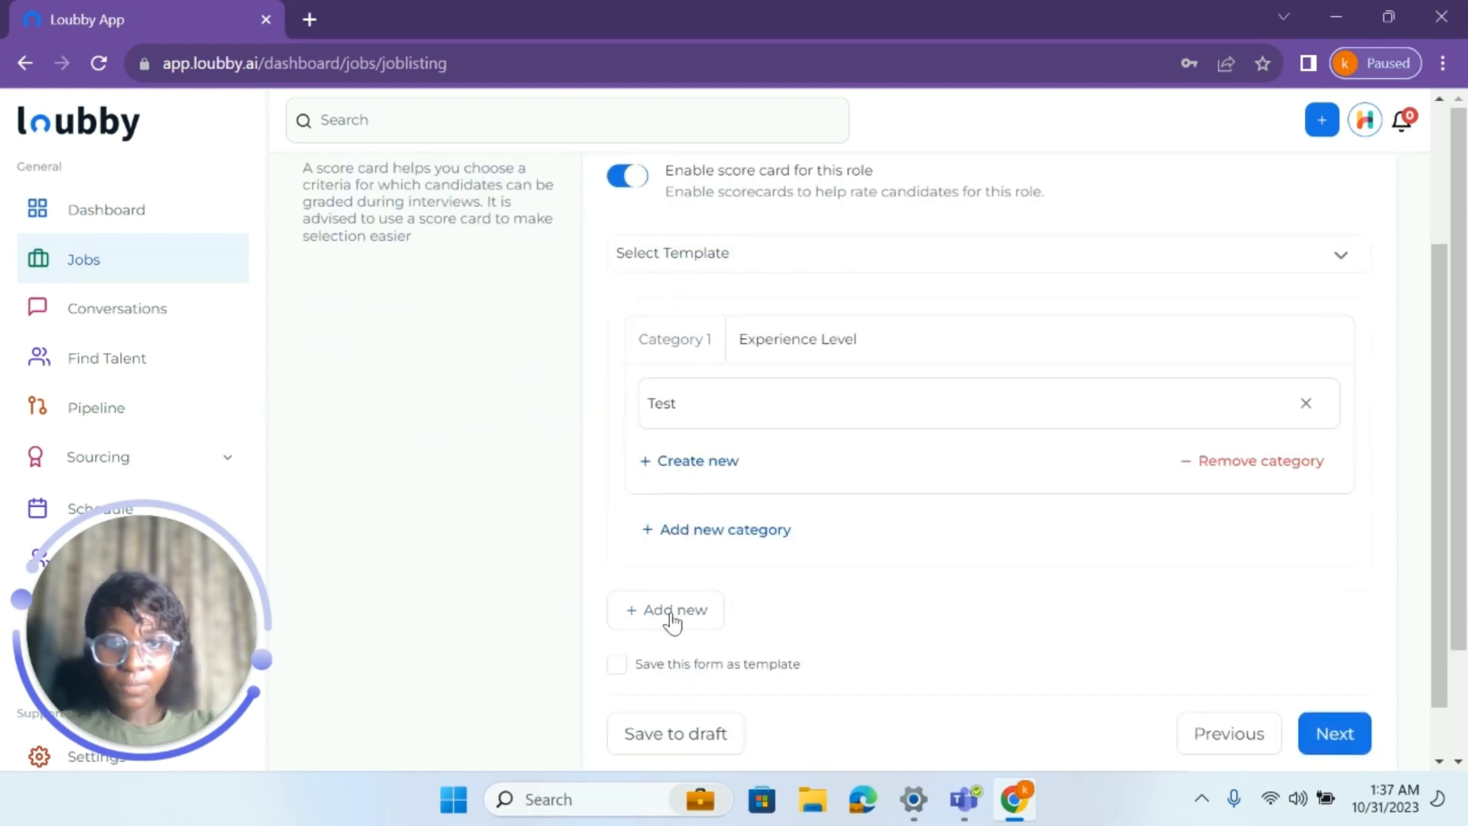
scroll(868, 597, down, 1)
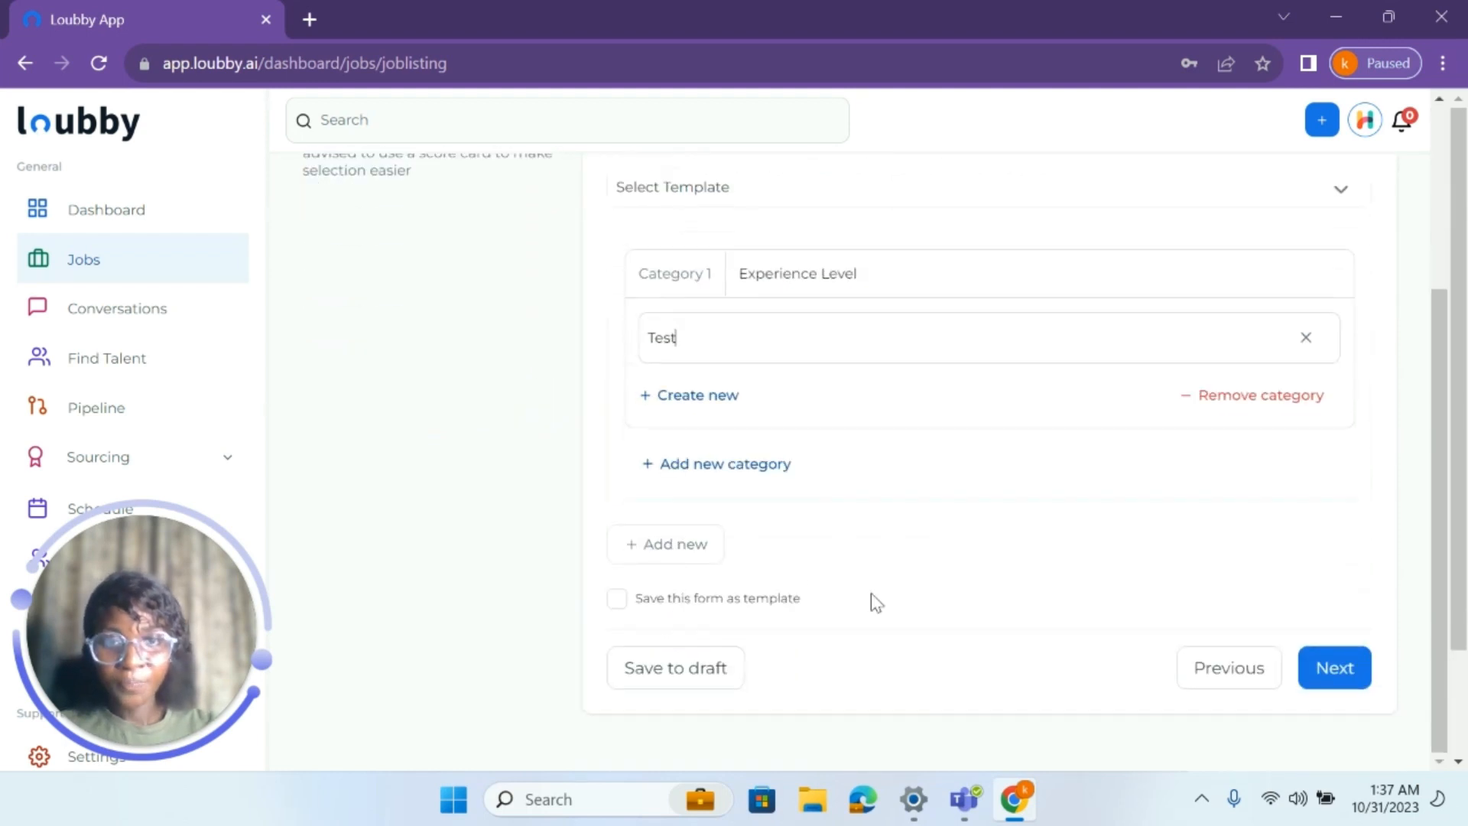
click(718, 465)
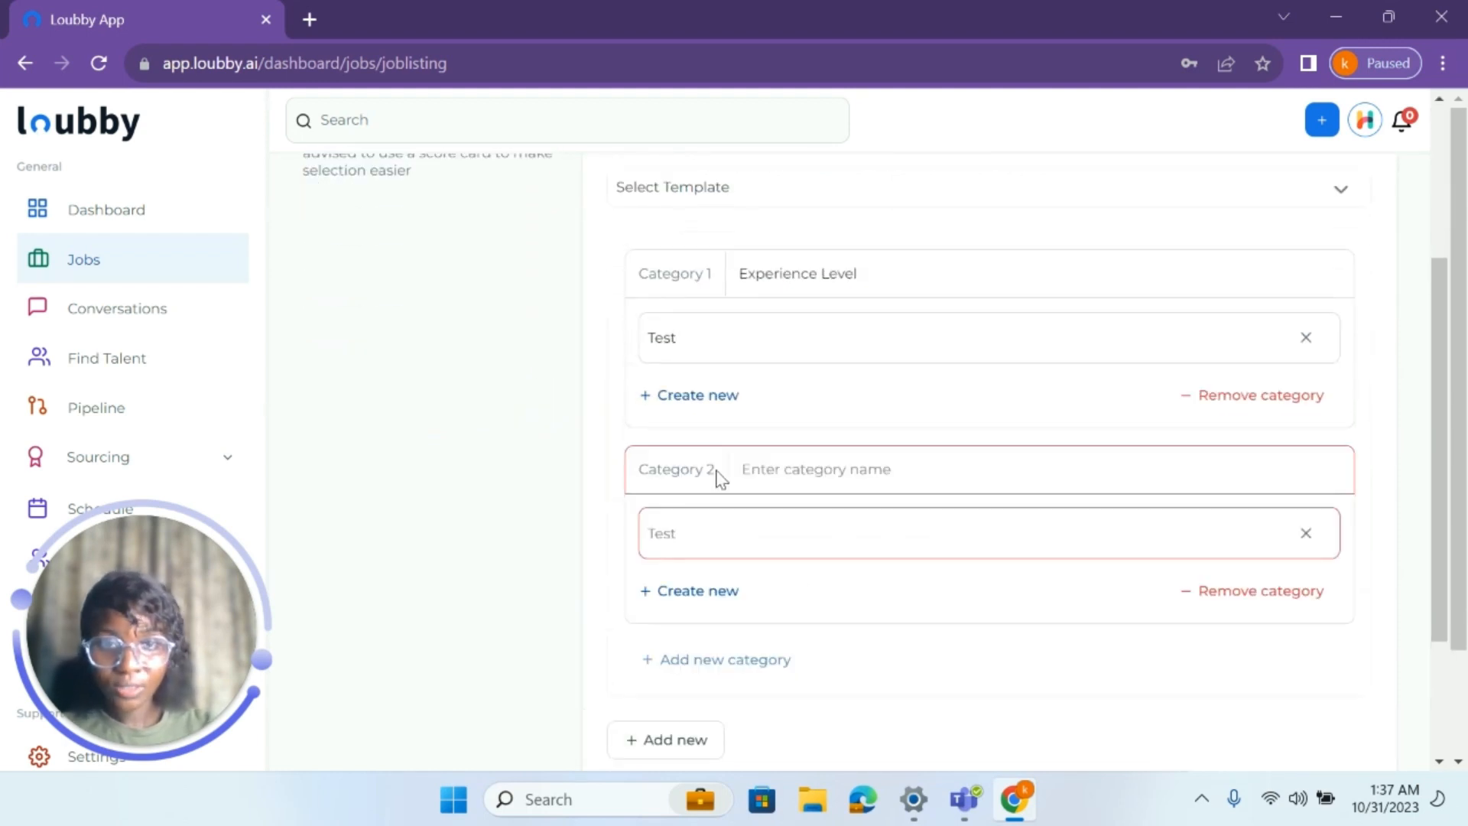
click(1283, 593)
Proceed from the Score Card stage through Collaborators to the Interview process stage.
scroll(984, 518, down, 1)
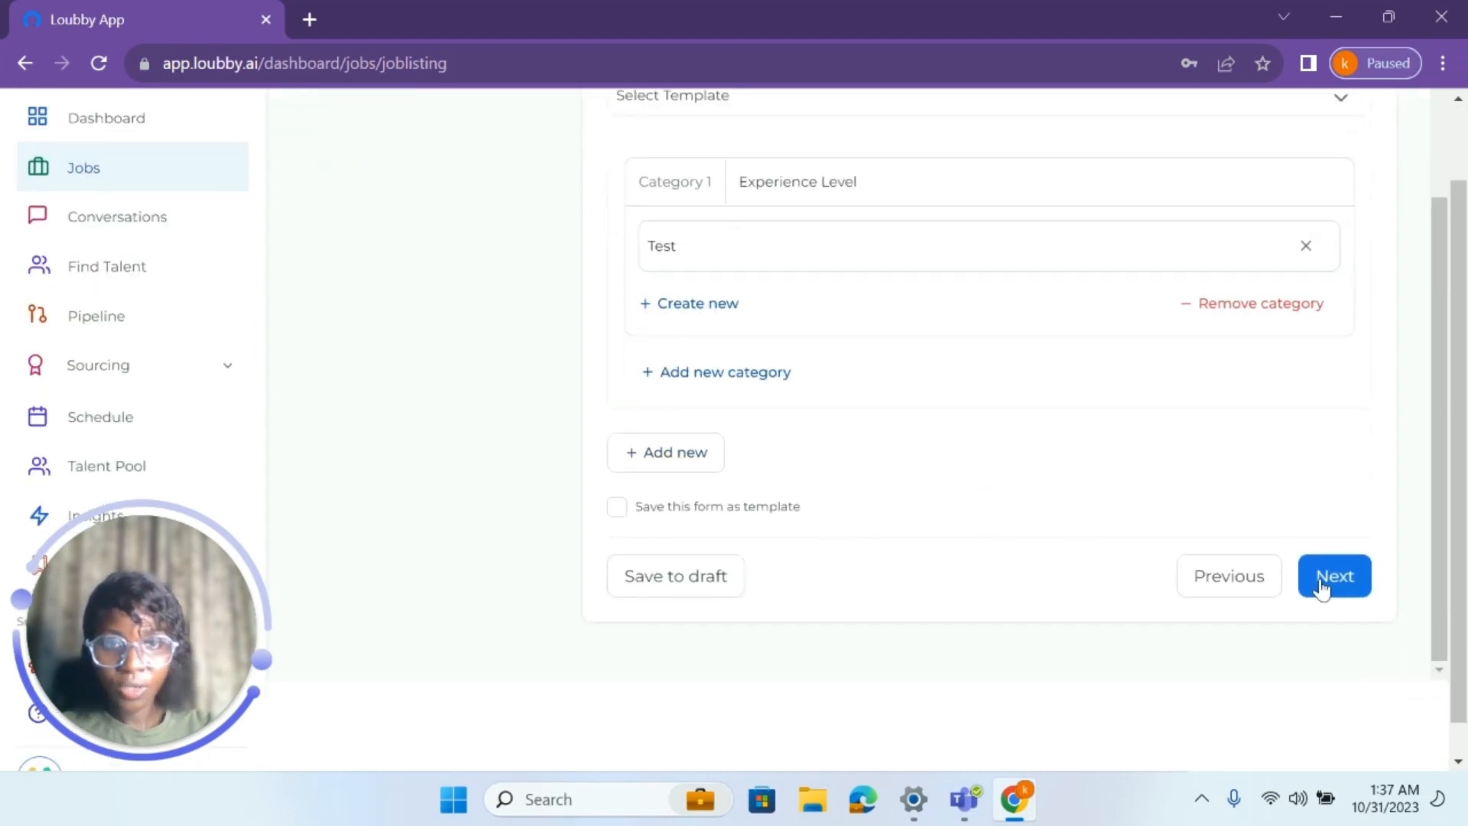
click(1357, 585)
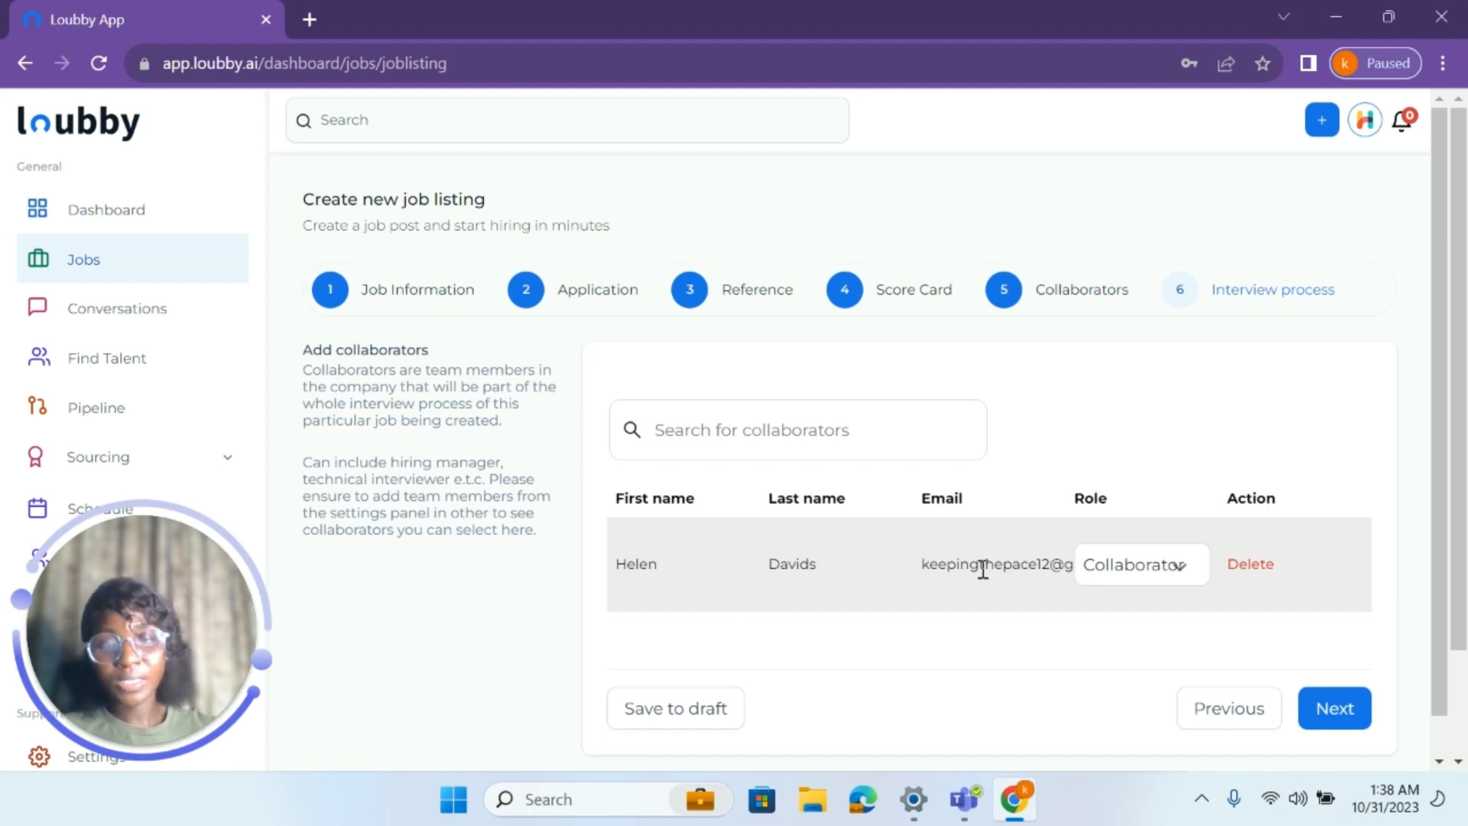
scroll(1337, 668, down, 1)
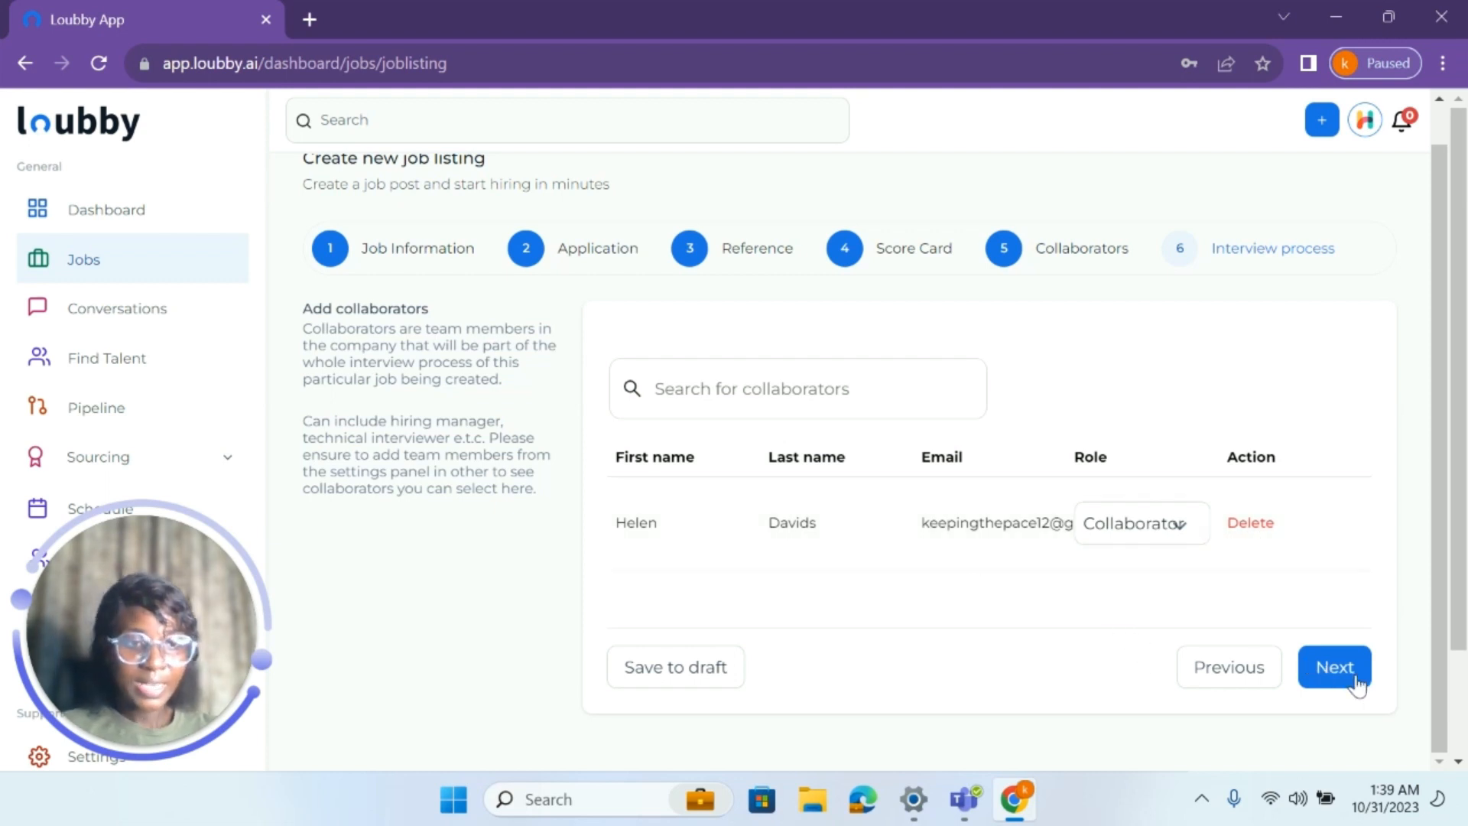
click(1333, 667)
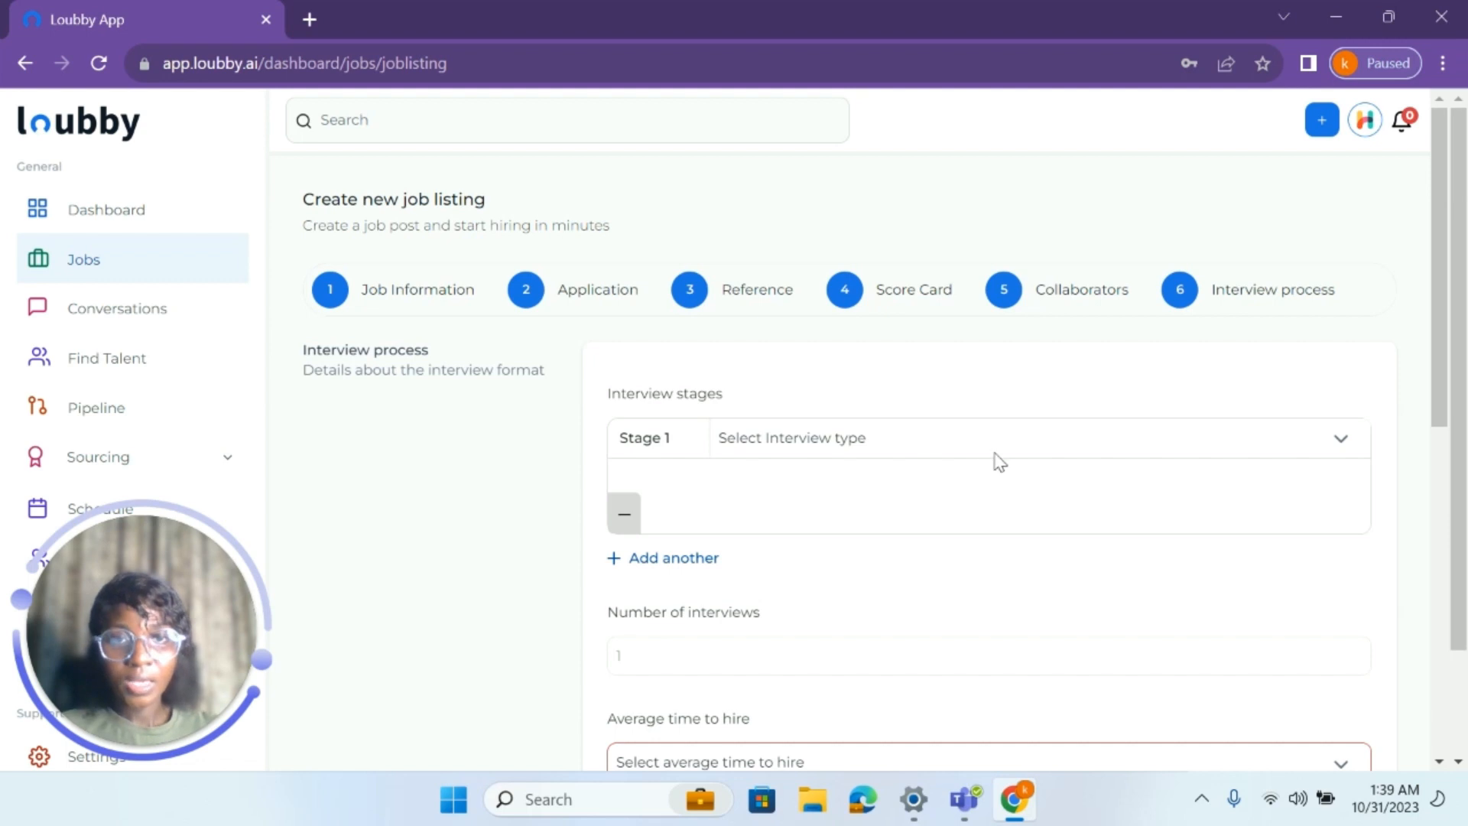
Set the Stage 1 interview type to Phone Interview and the average time to hire to 3 weeks.
click(1072, 450)
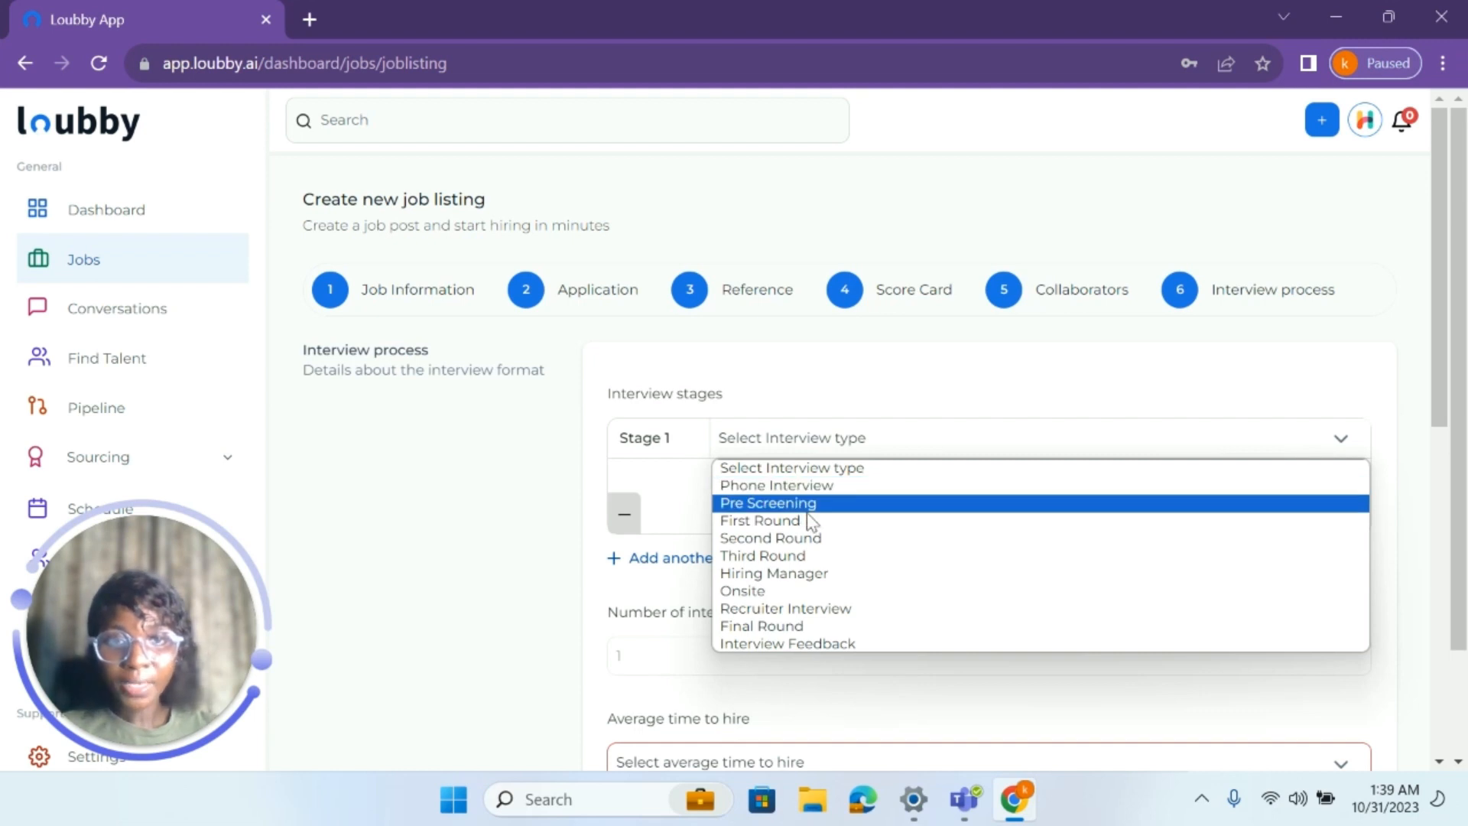
click(805, 488)
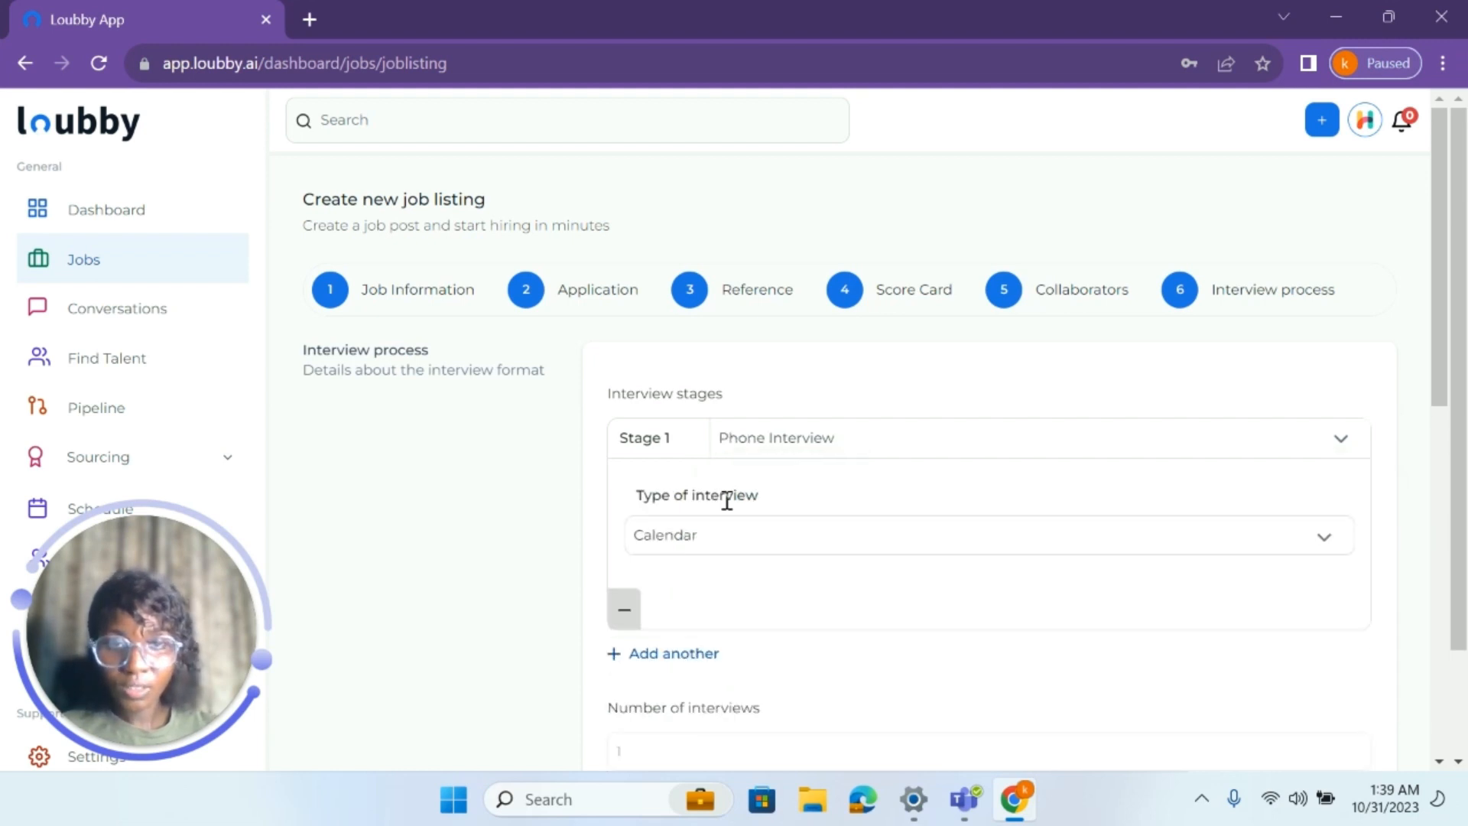
scroll(746, 545, down, 2)
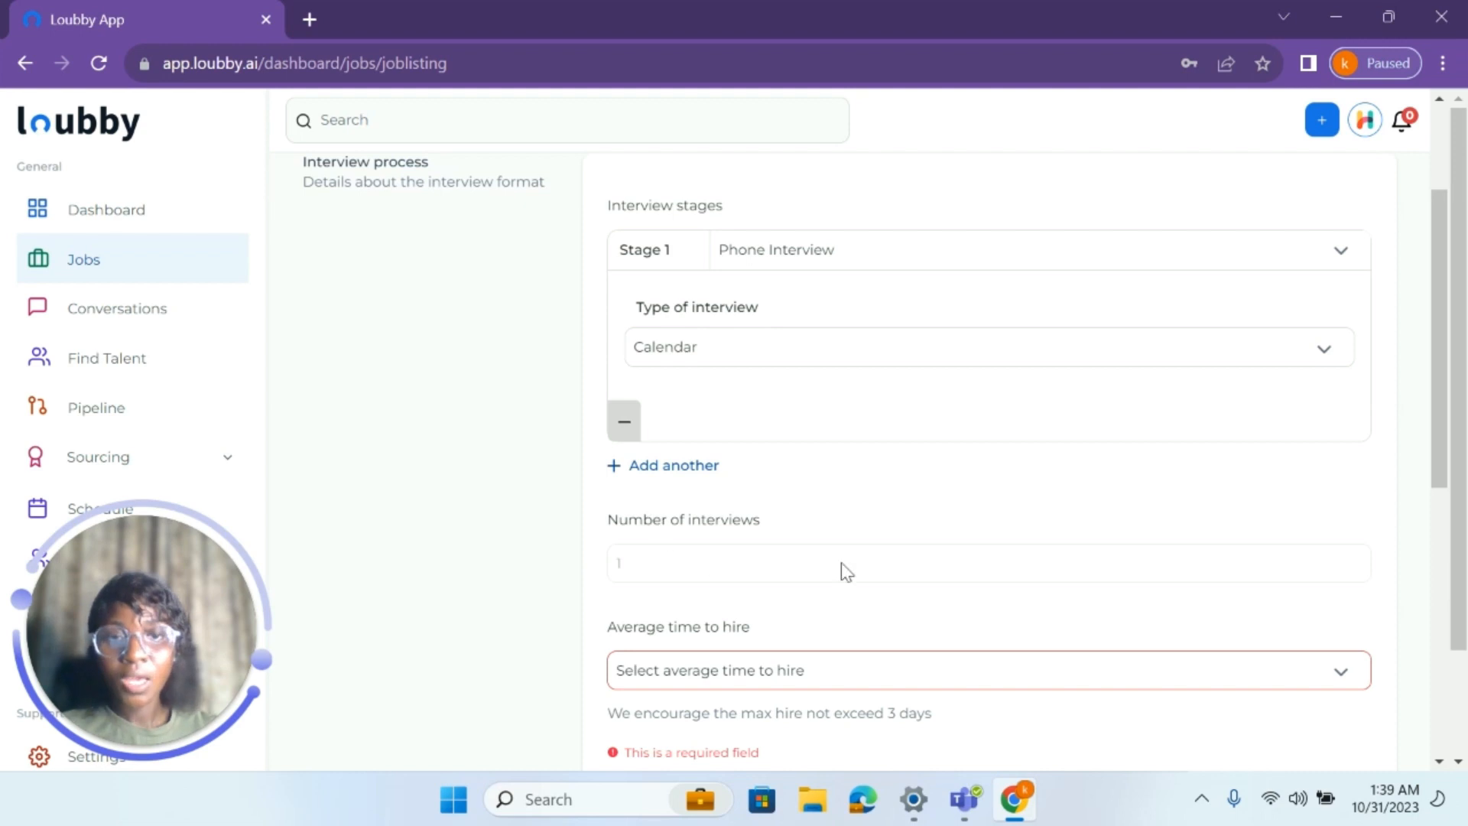
scroll(872, 495, down, 2)
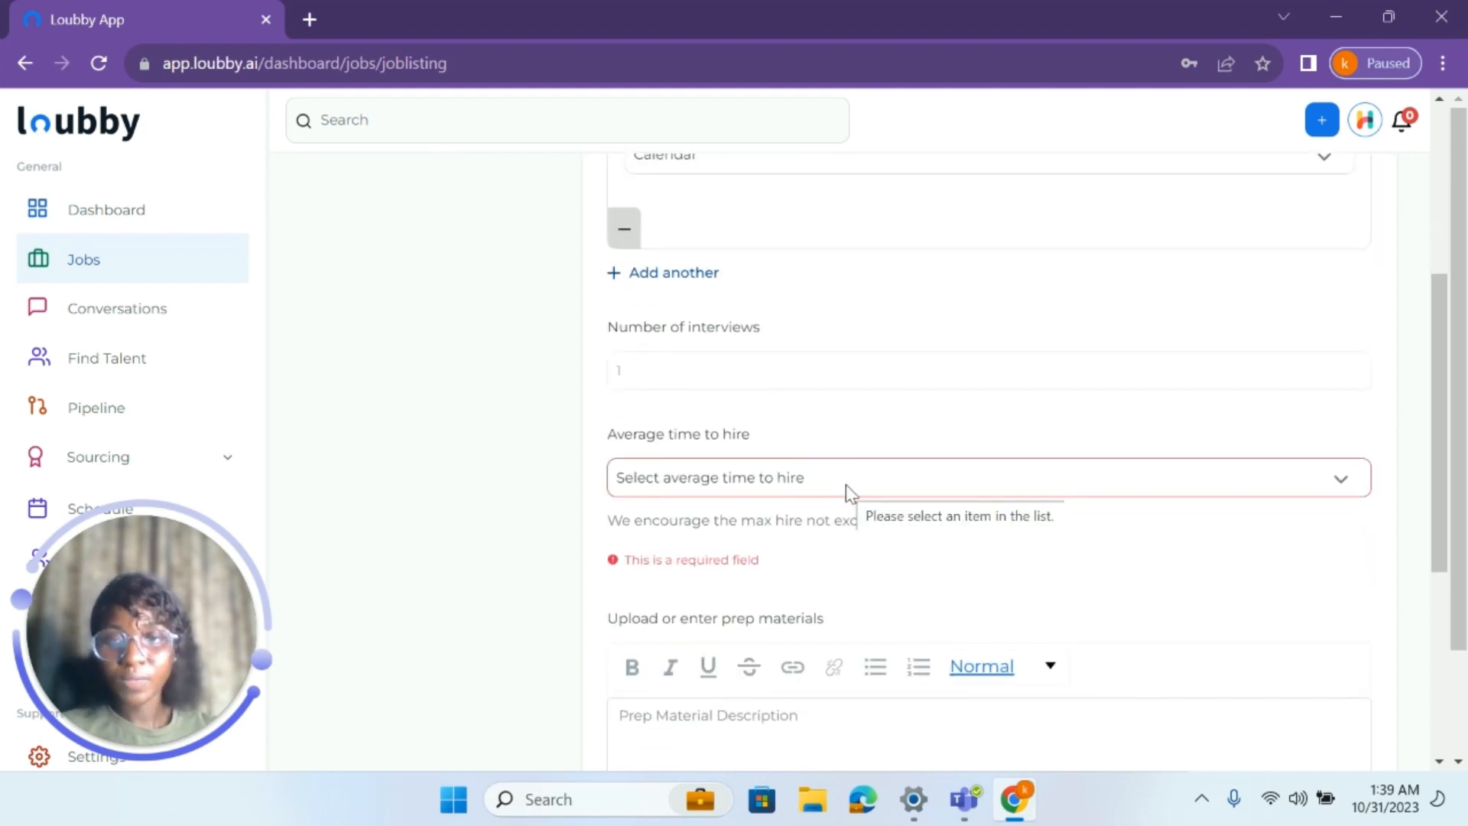
click(1342, 482)
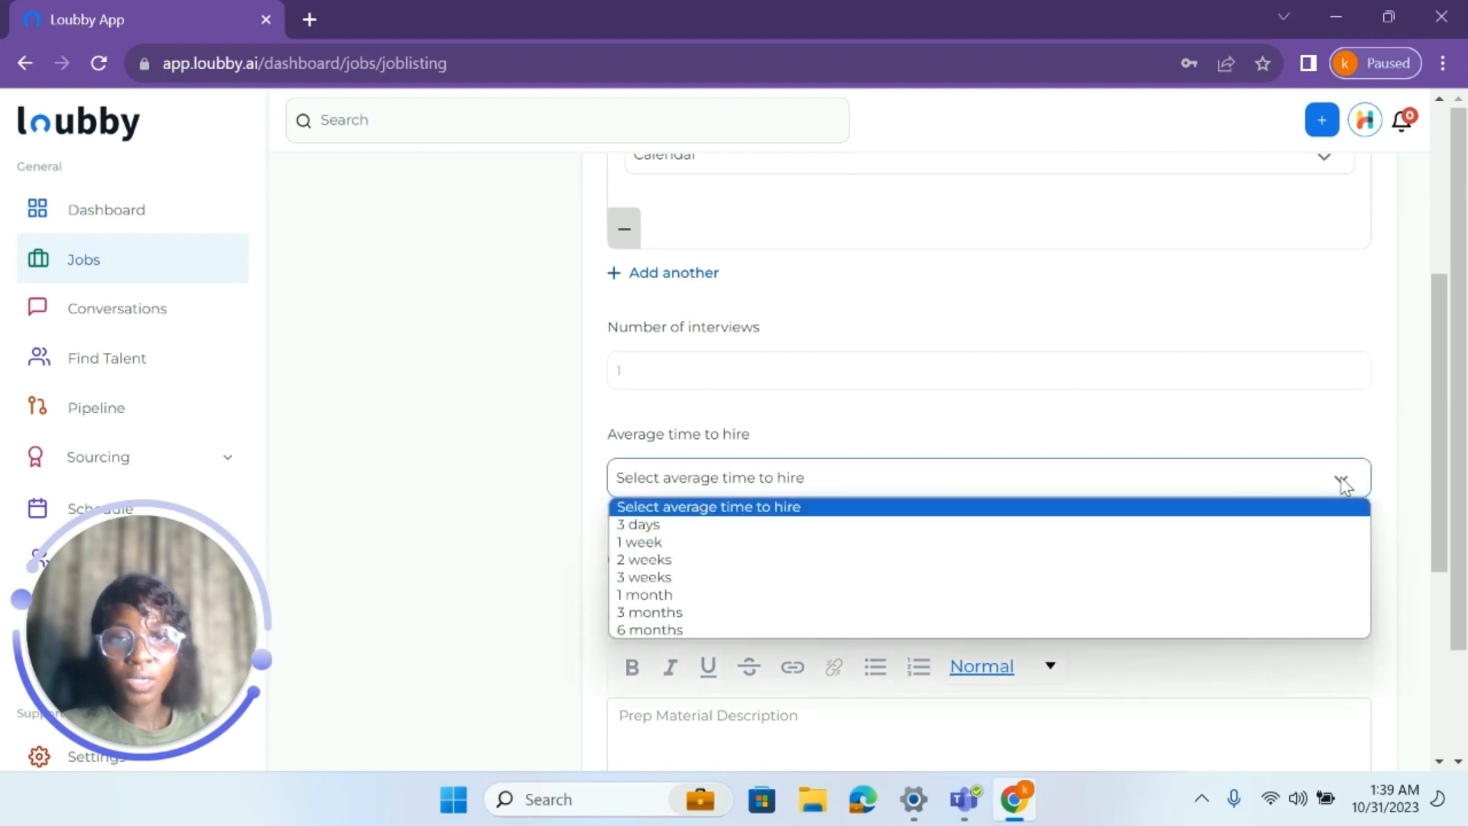
click(683, 578)
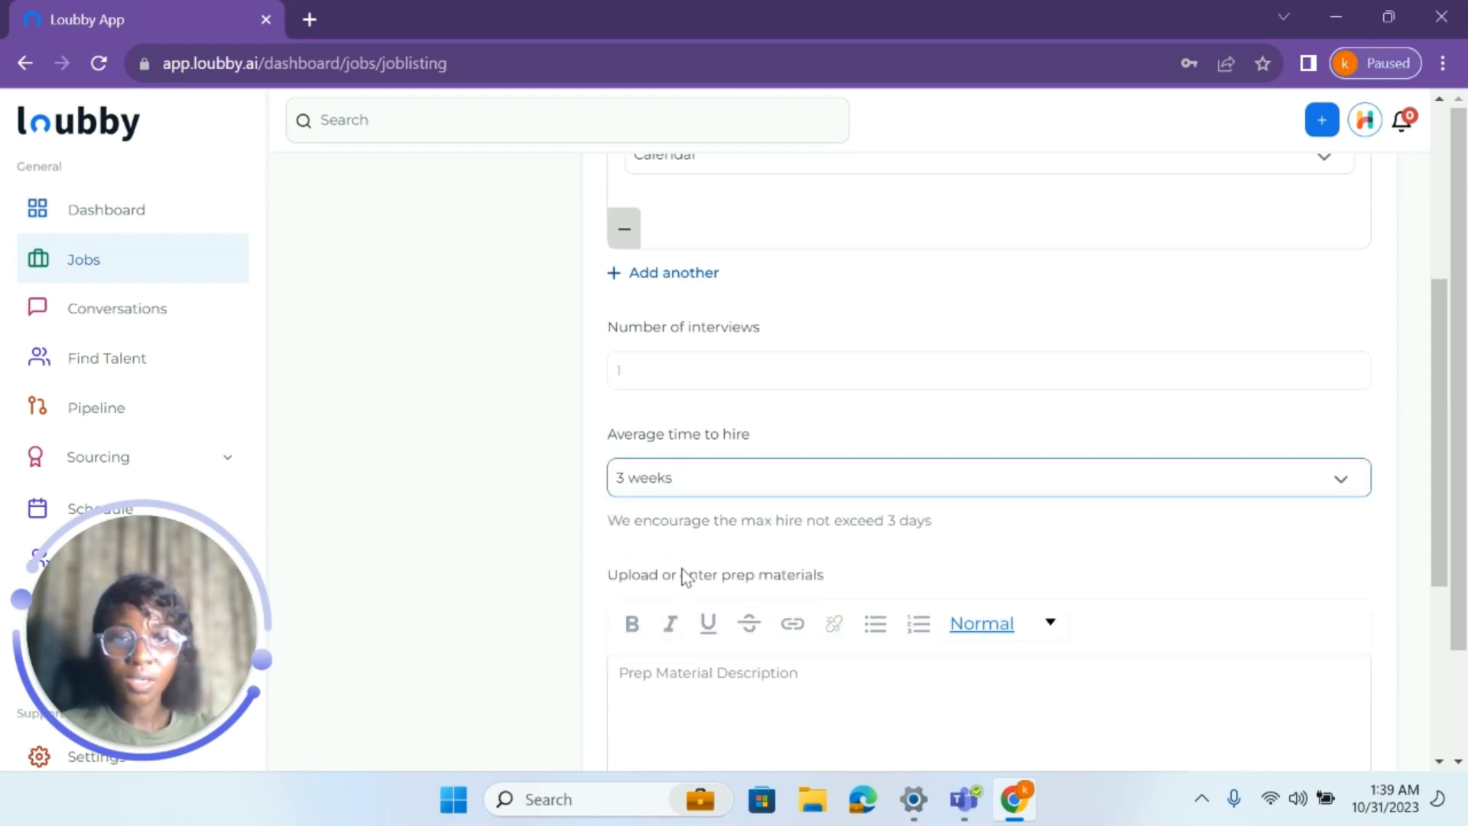
scroll(695, 525, down, 3)
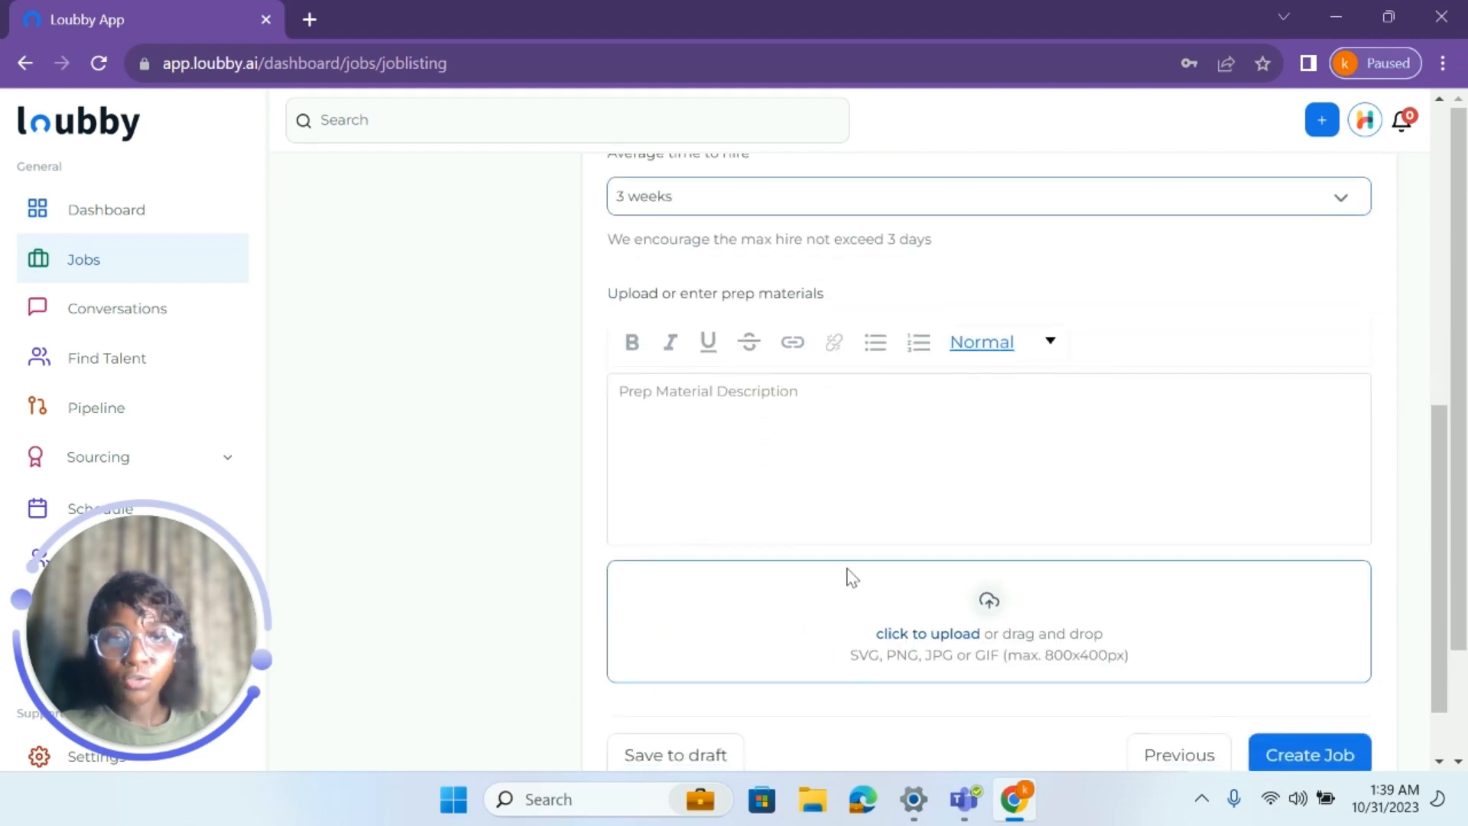
scroll(851, 578, down, 2)
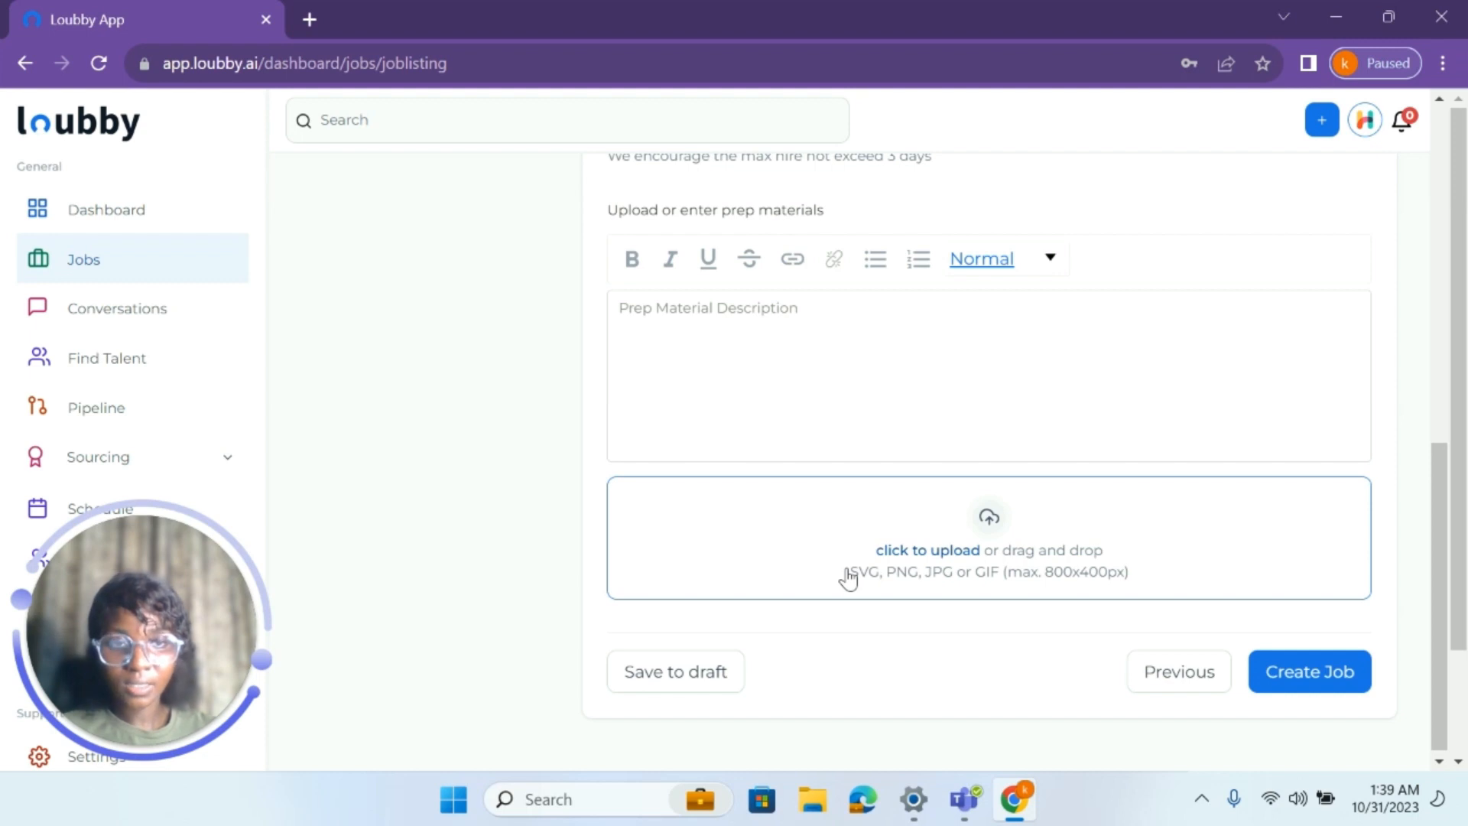
click(713, 464)
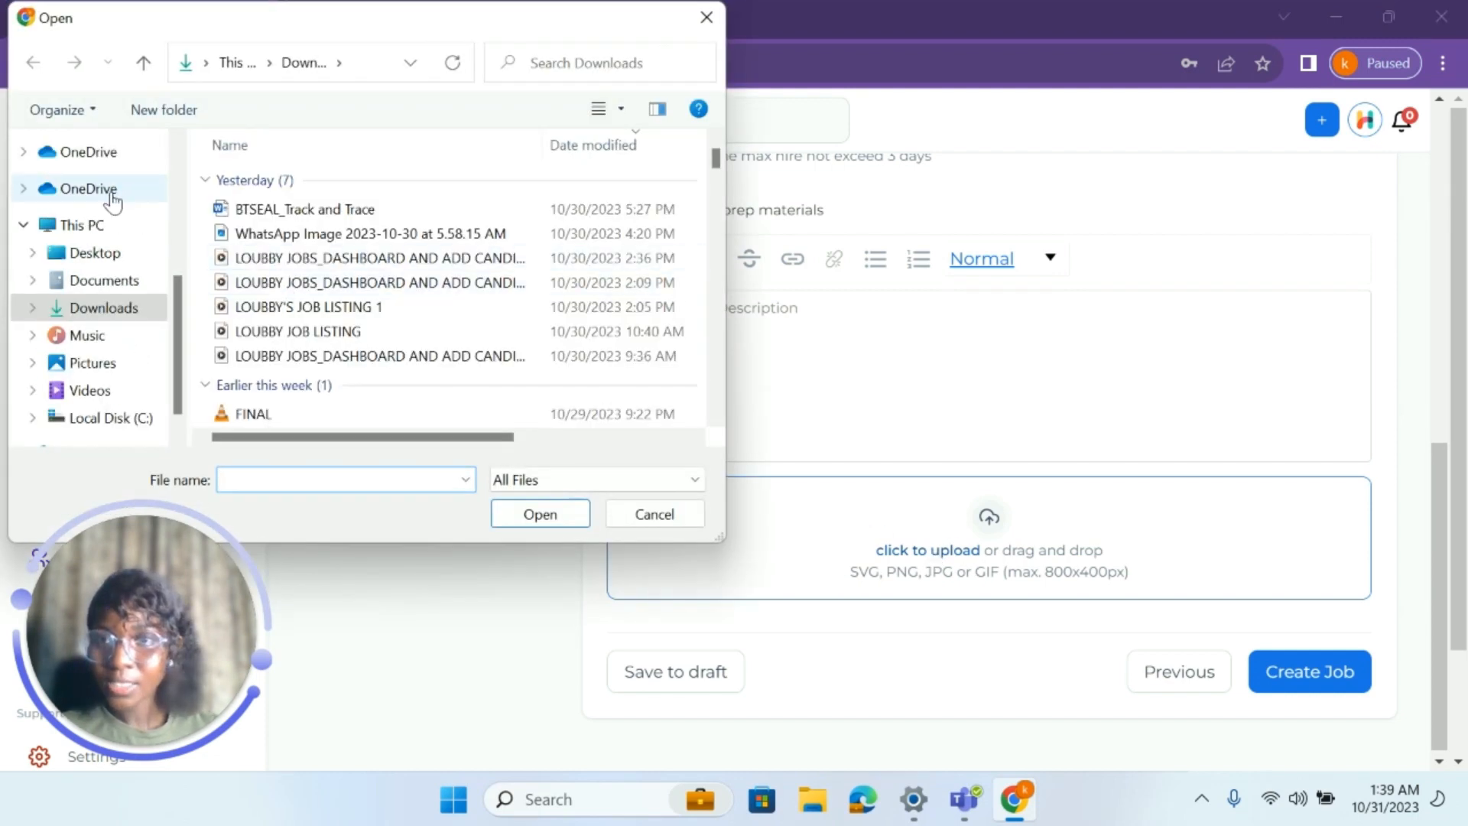
click(113, 197)
click(115, 257)
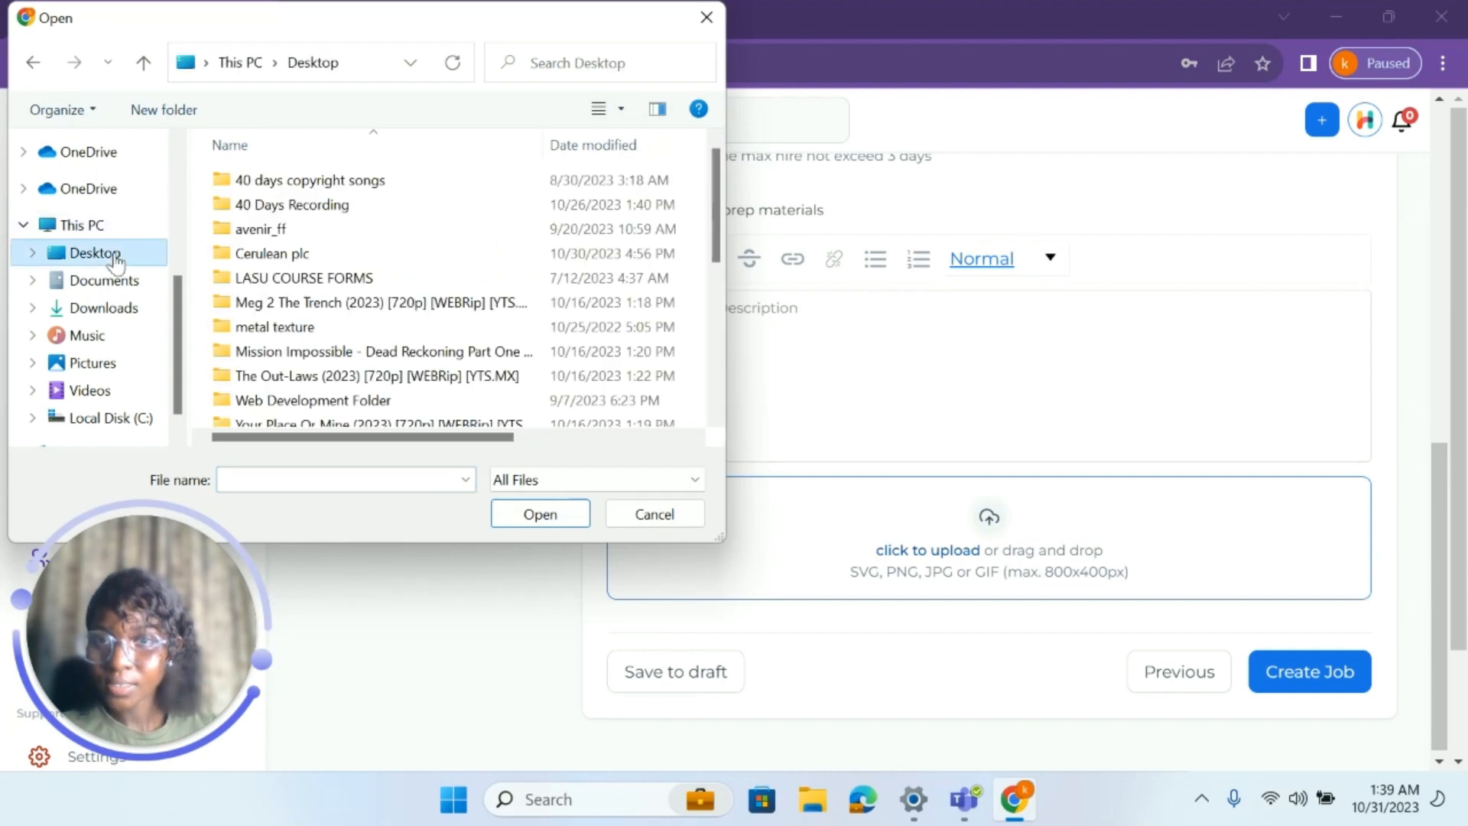
double_click(358, 252)
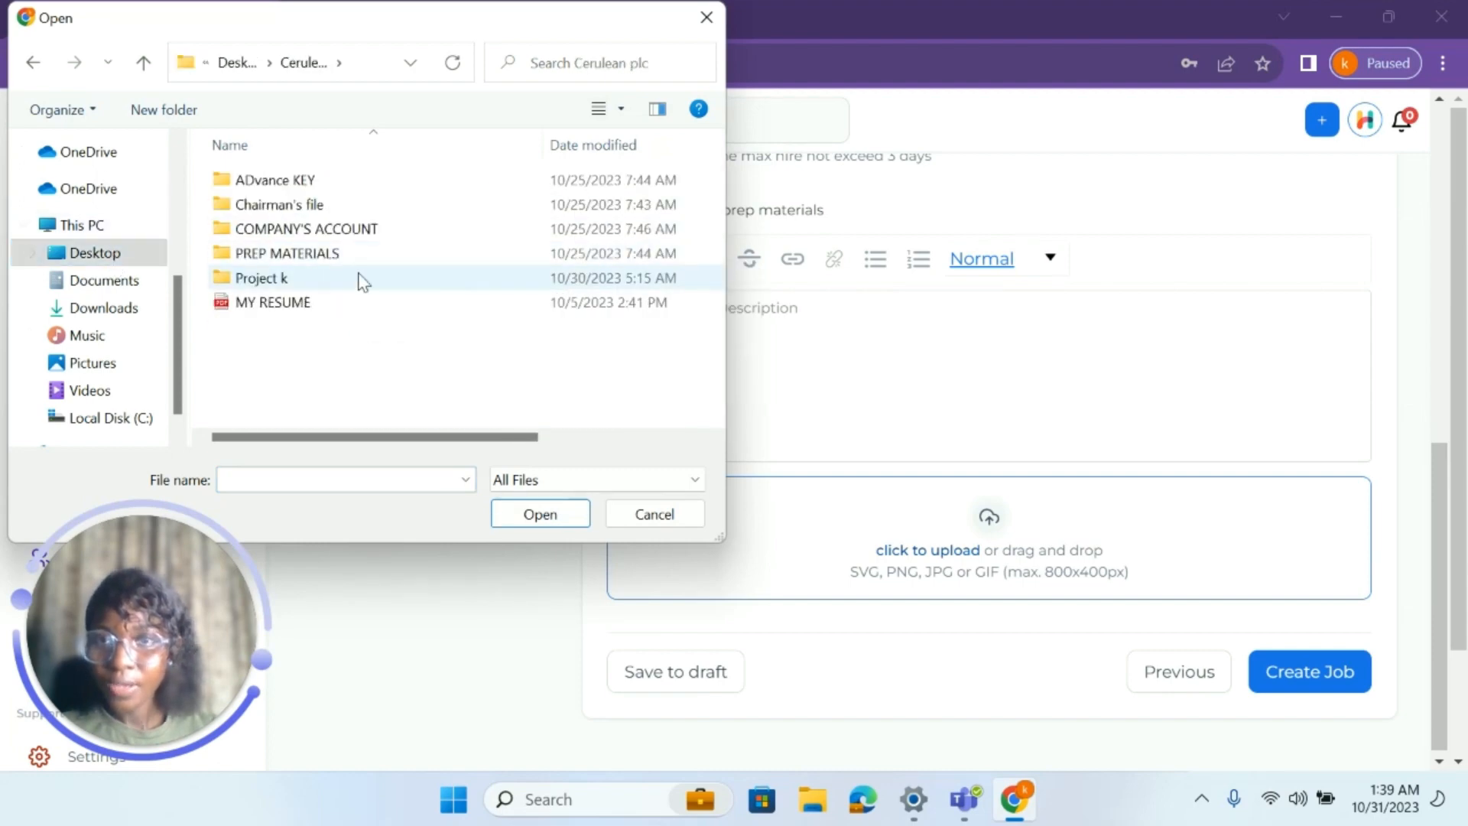
click(312, 260)
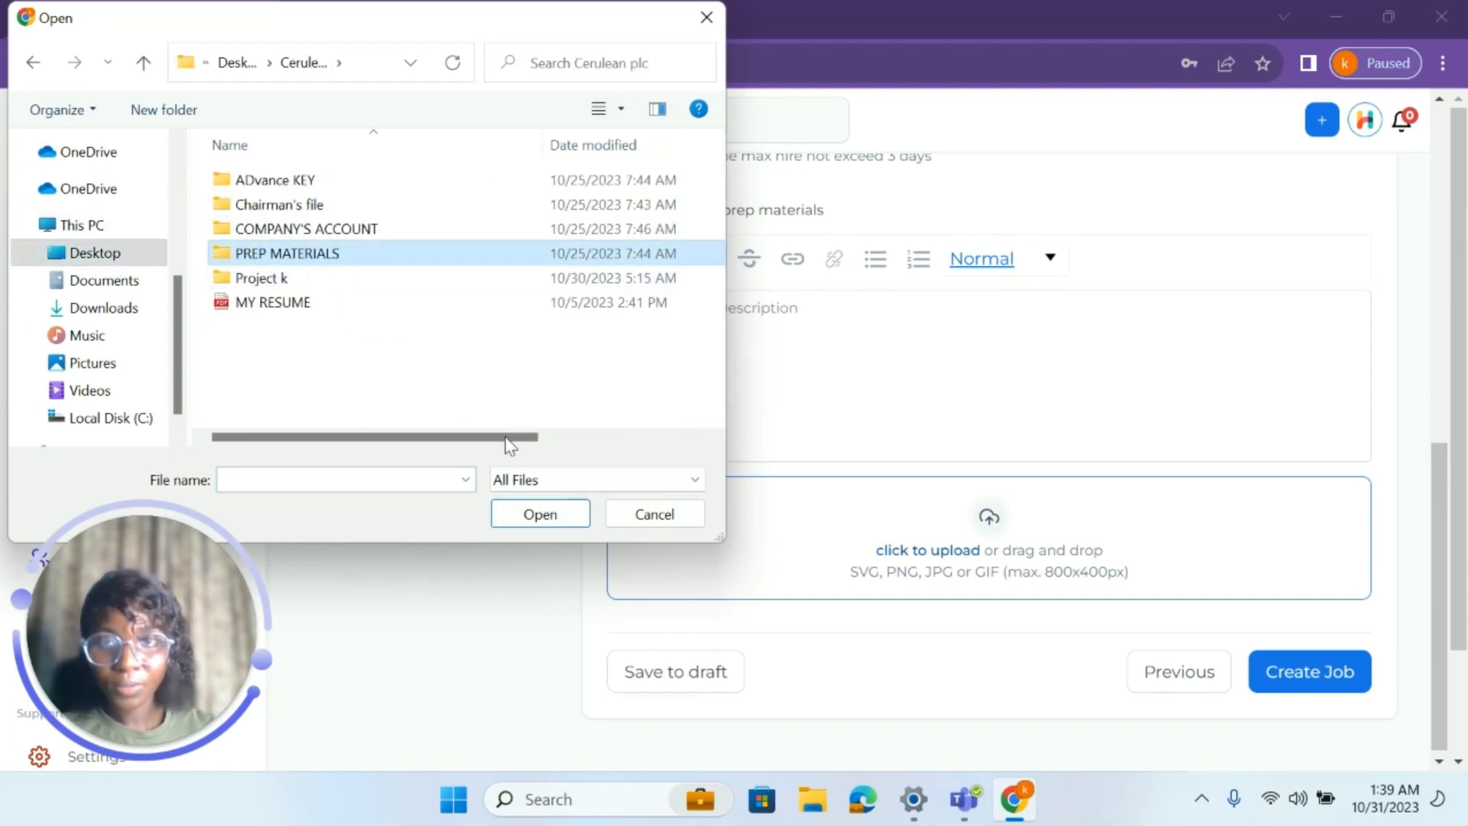
click(566, 511)
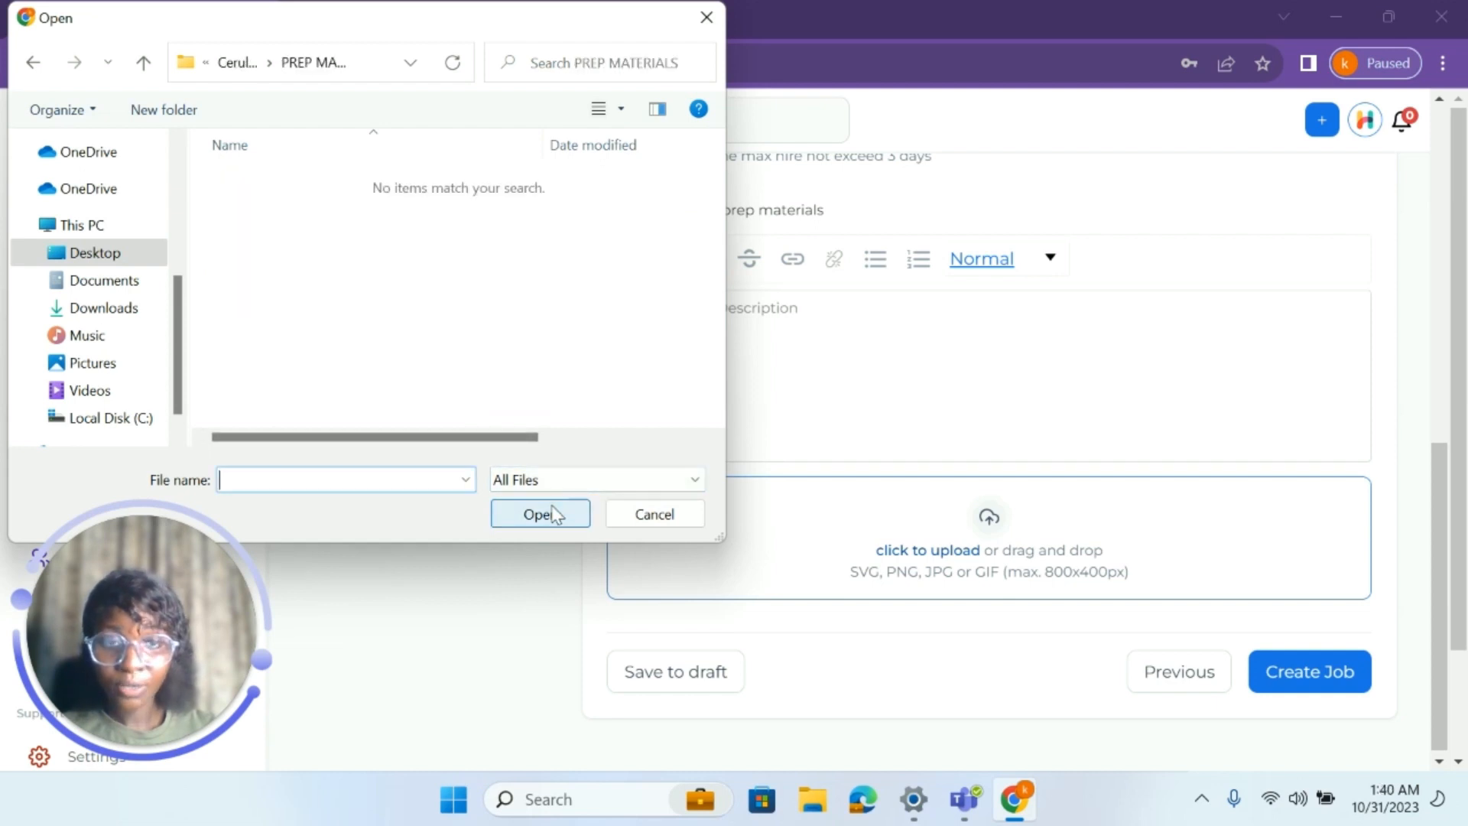
click(662, 523)
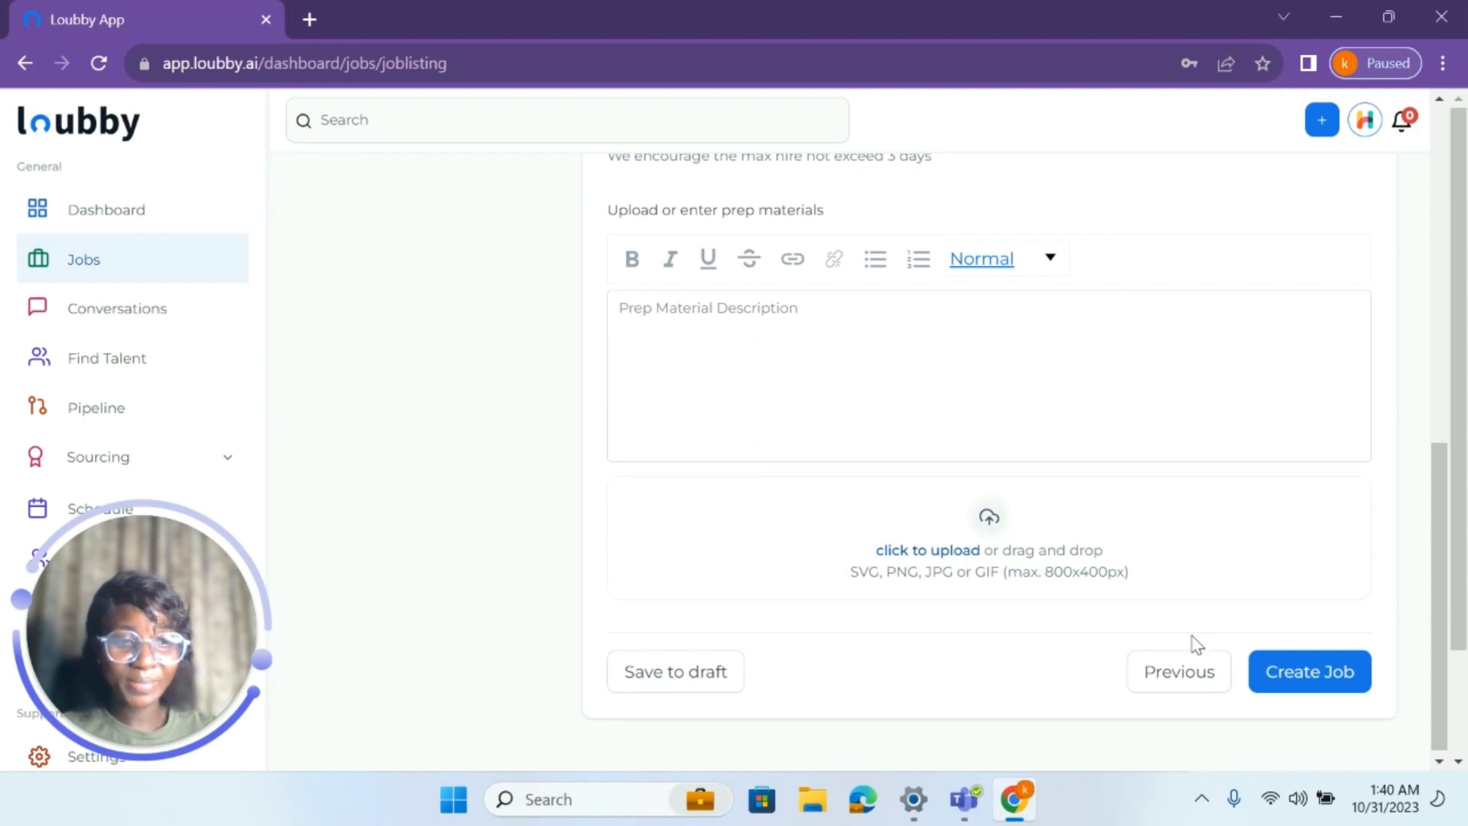
Submit the completed listing to create the job.
click(1322, 673)
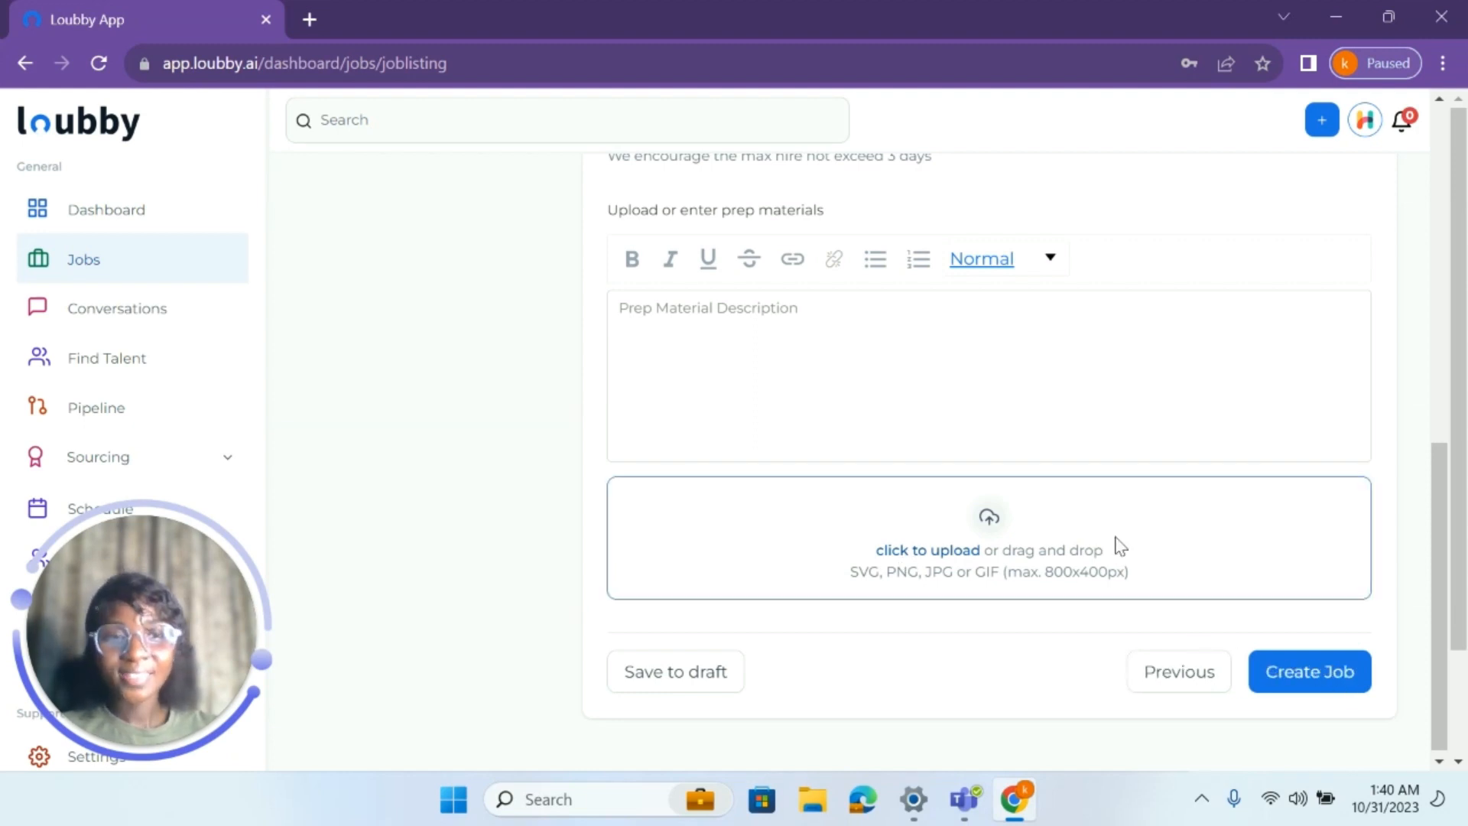